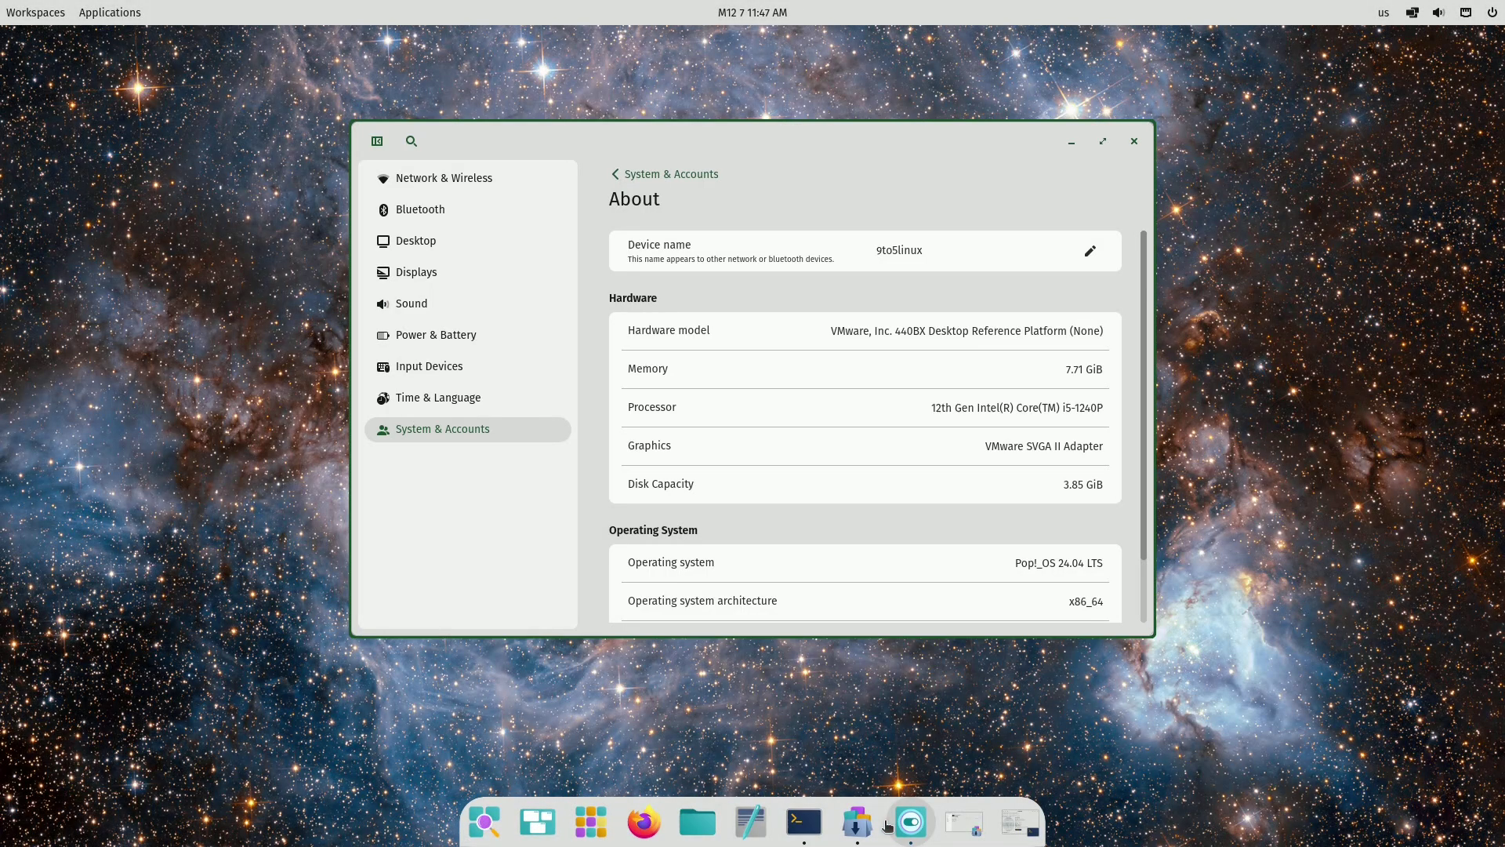
Maximize Settings and set Power & Battery to High performance with the screen never turning off.
{"action": "left_click", "coordinate": [1100, 139]}
{"action": "left_click", "coordinate": [96, 242]}
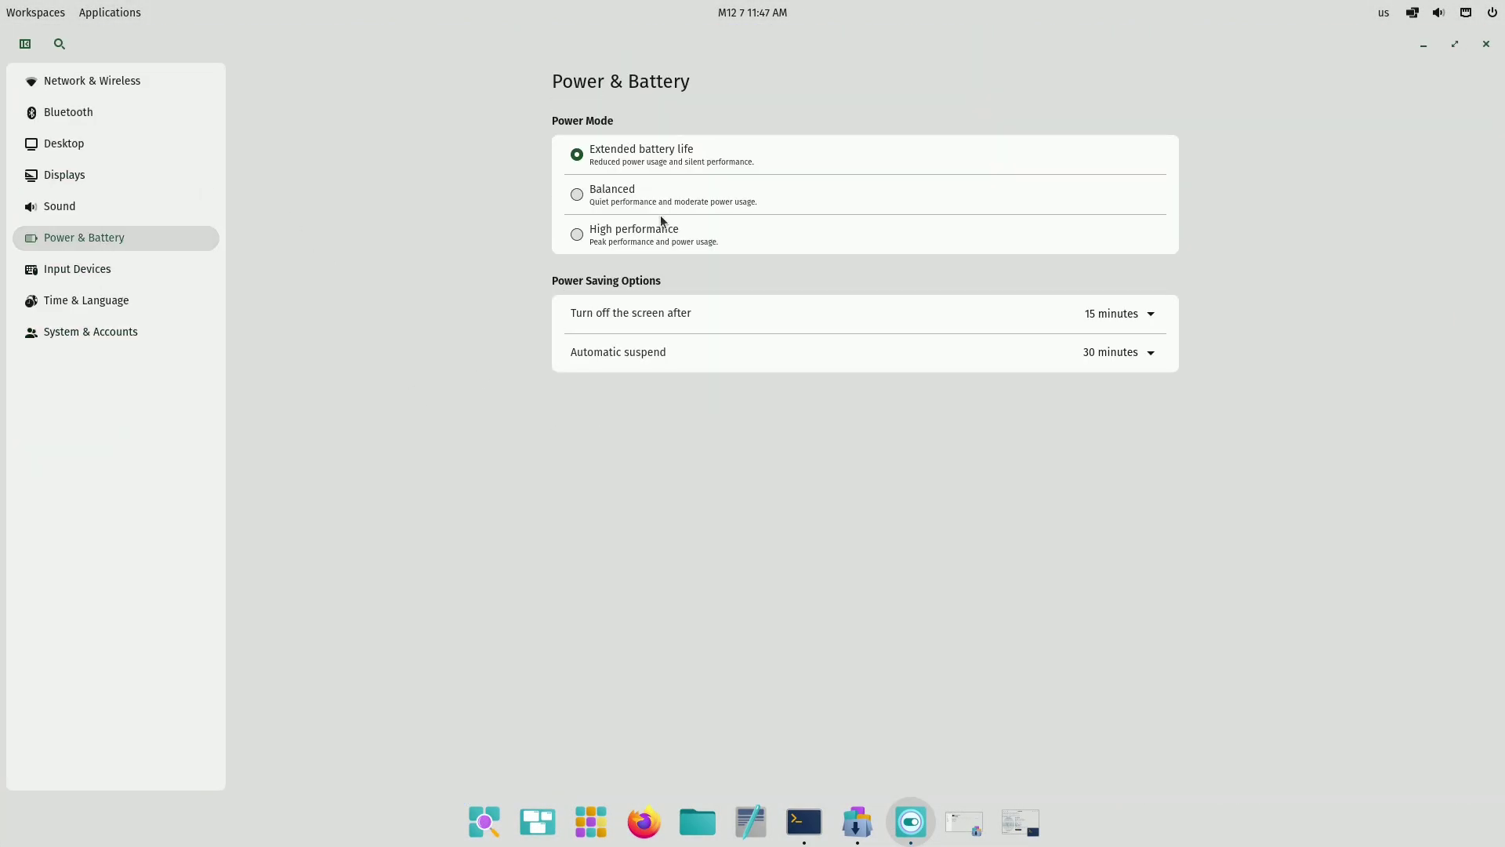
{"action": "left_click", "coordinate": [1134, 351]}
{"action": "left_click", "coordinate": [1107, 663]}
{"action": "left_click", "coordinate": [1133, 313]}
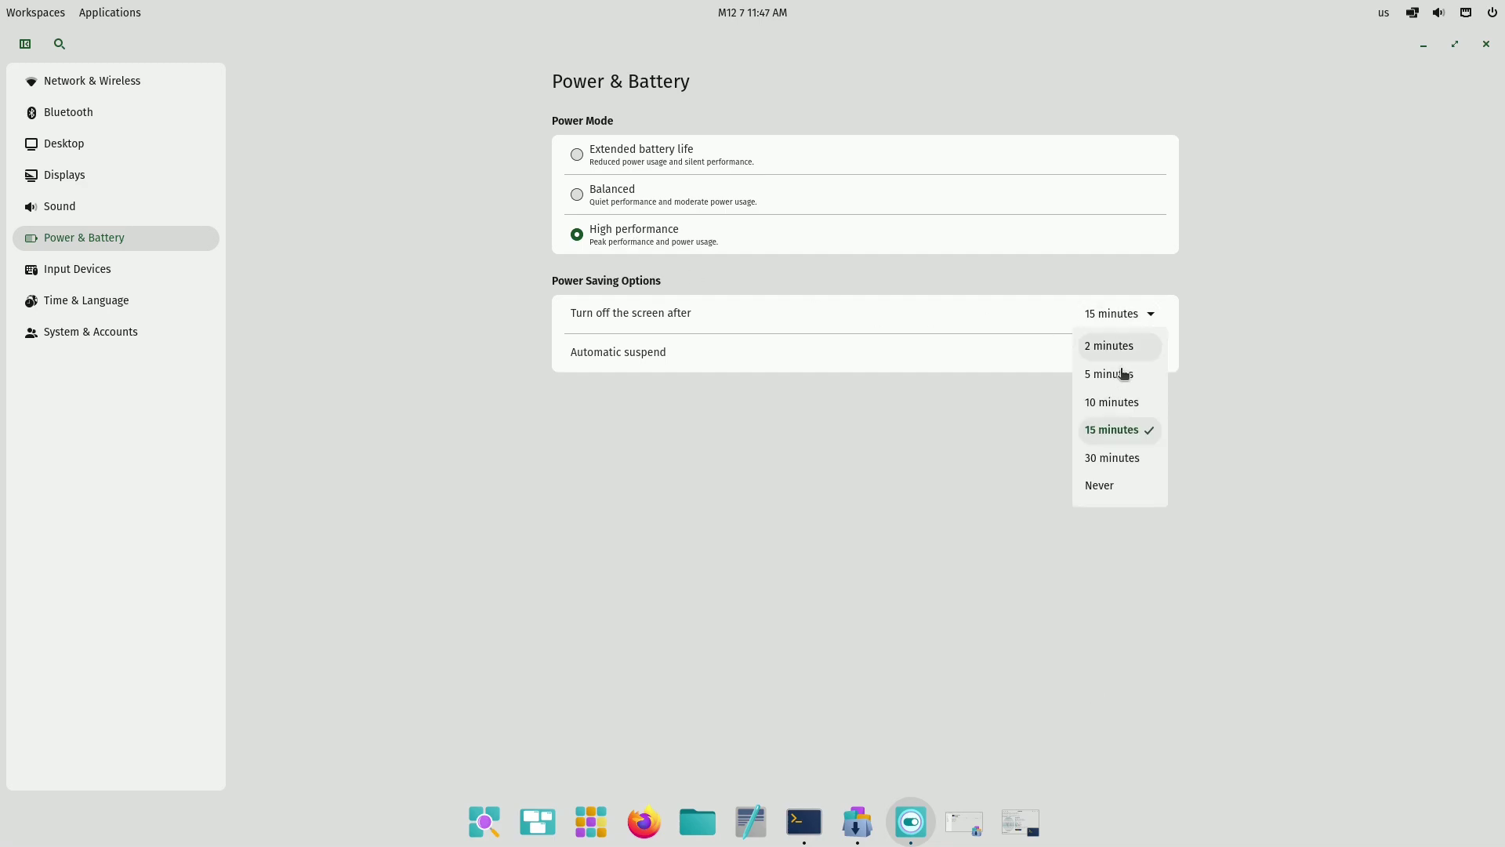
Go to System & Accounts and show the device's About details.
{"action": "left_click", "coordinate": [1106, 484]}
{"action": "left_click", "coordinate": [107, 331]}
{"action": "left_click", "coordinate": [680, 218]}
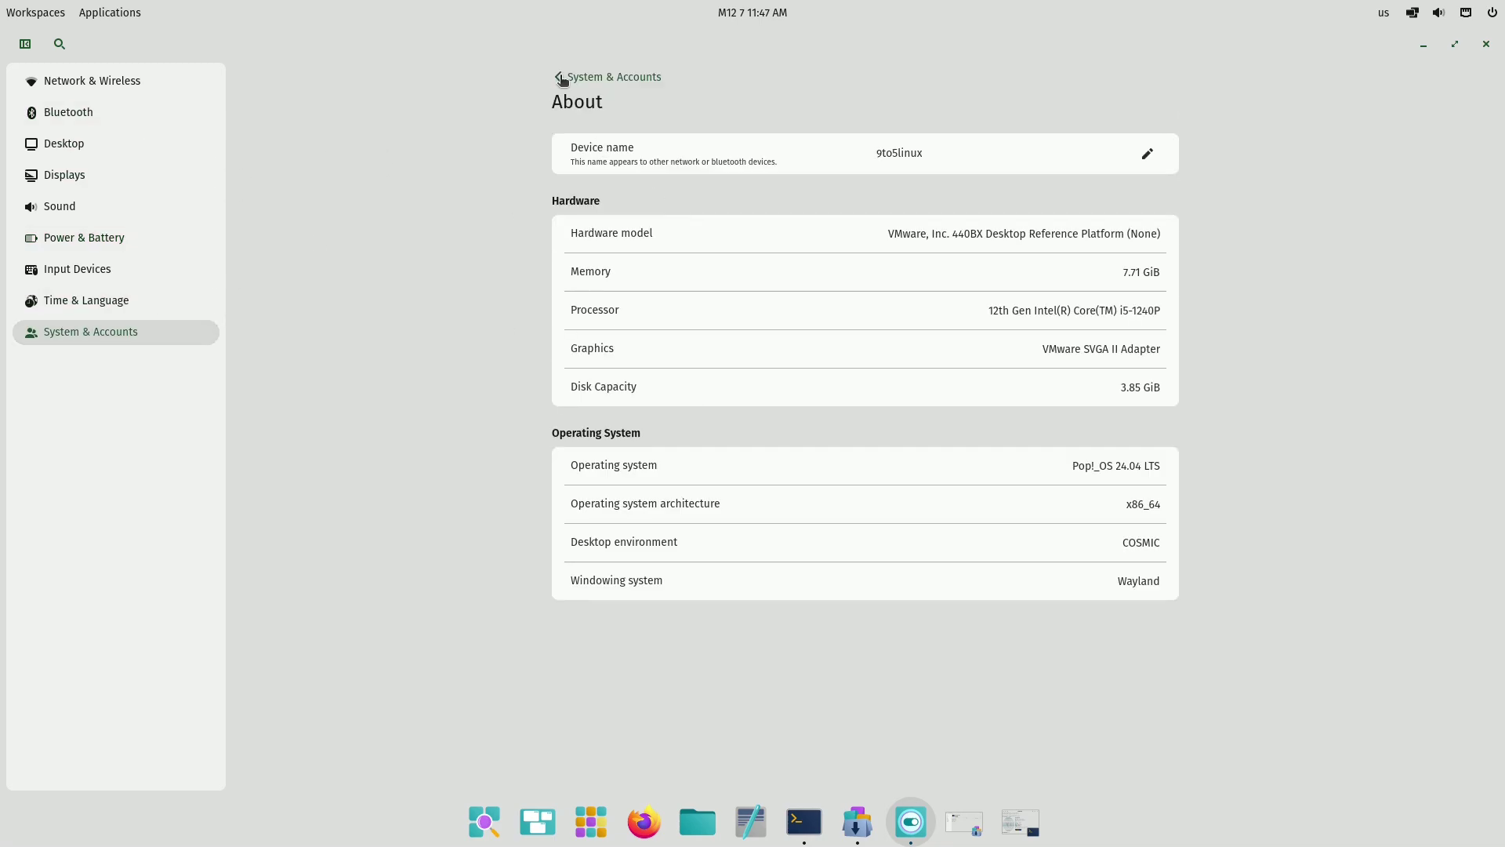
Bring back COSMIC Store, launch COSMIC Media Player from its page and close it again.
{"action": "left_click", "coordinate": [562, 75]}
{"action": "left_click", "coordinate": [964, 821]}
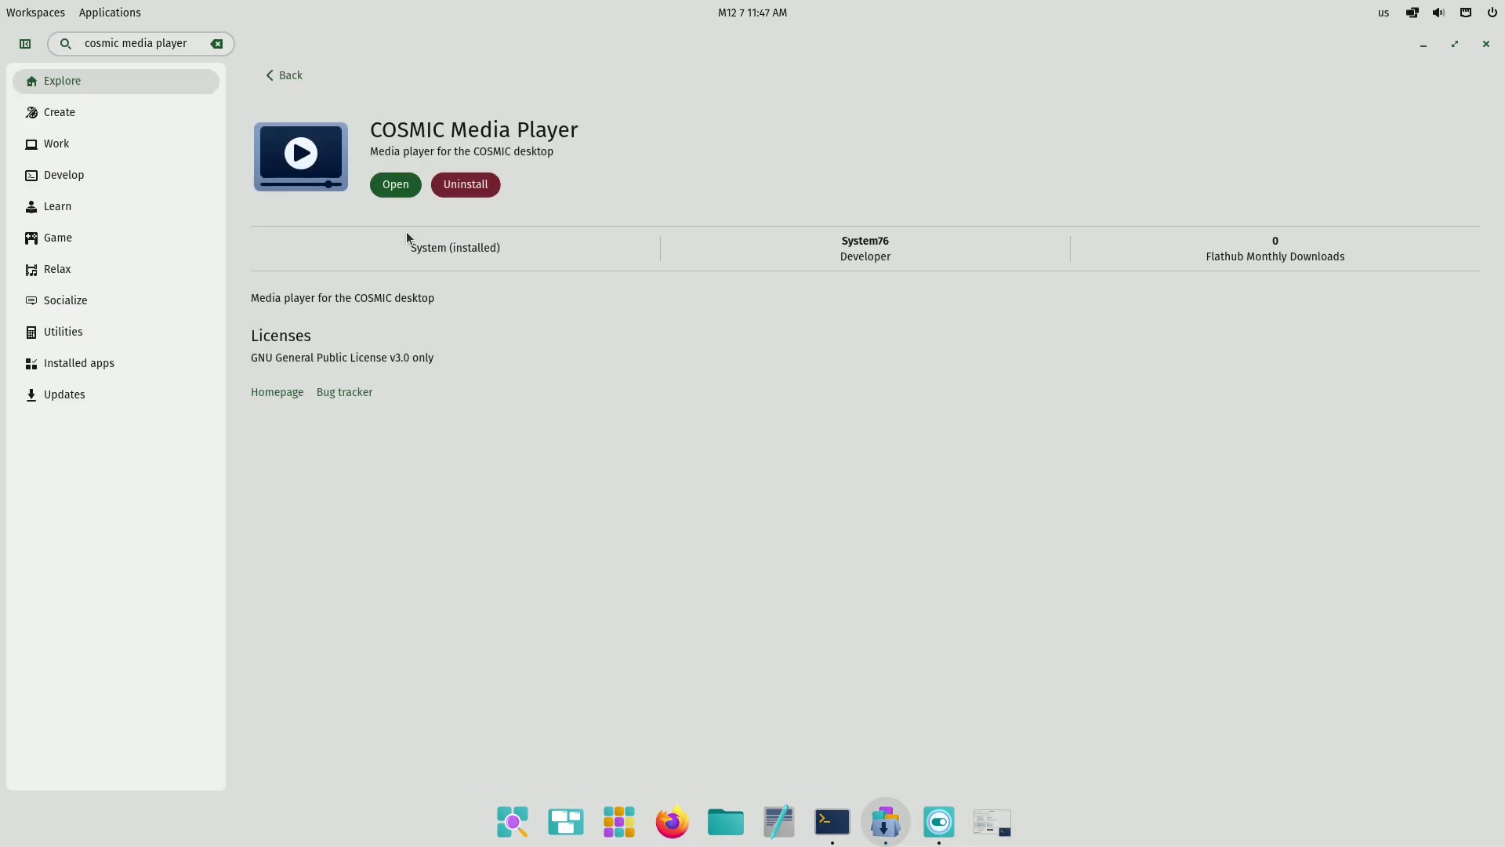
{"action": "left_click", "coordinate": [393, 185]}
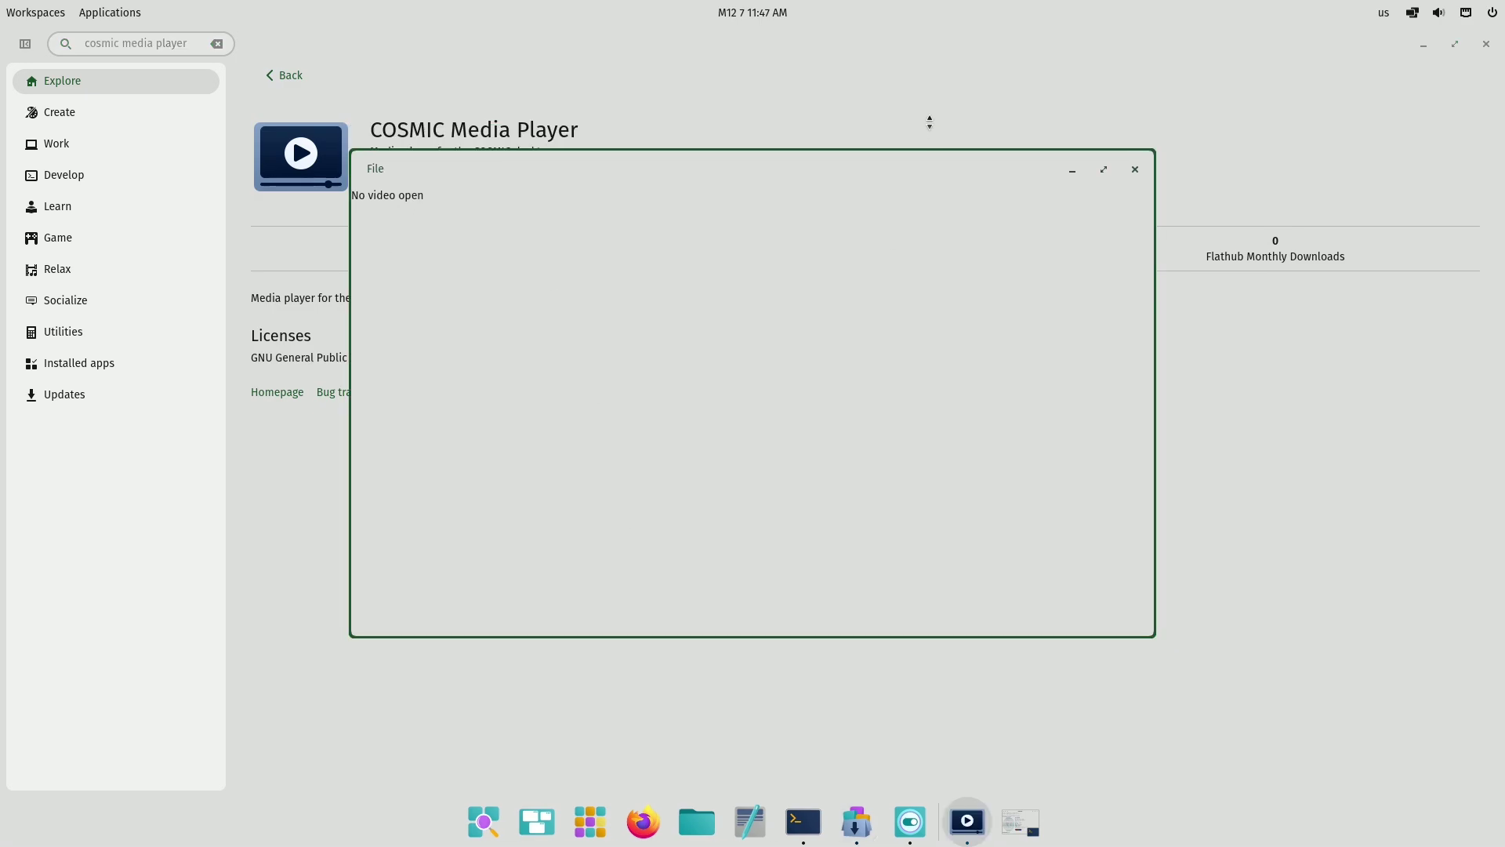
{"action": "left_click", "coordinate": [1135, 119]}
Show Installed apps then the Updates page, and restore the terminal window from the dock.
{"action": "left_click", "coordinate": [115, 366]}
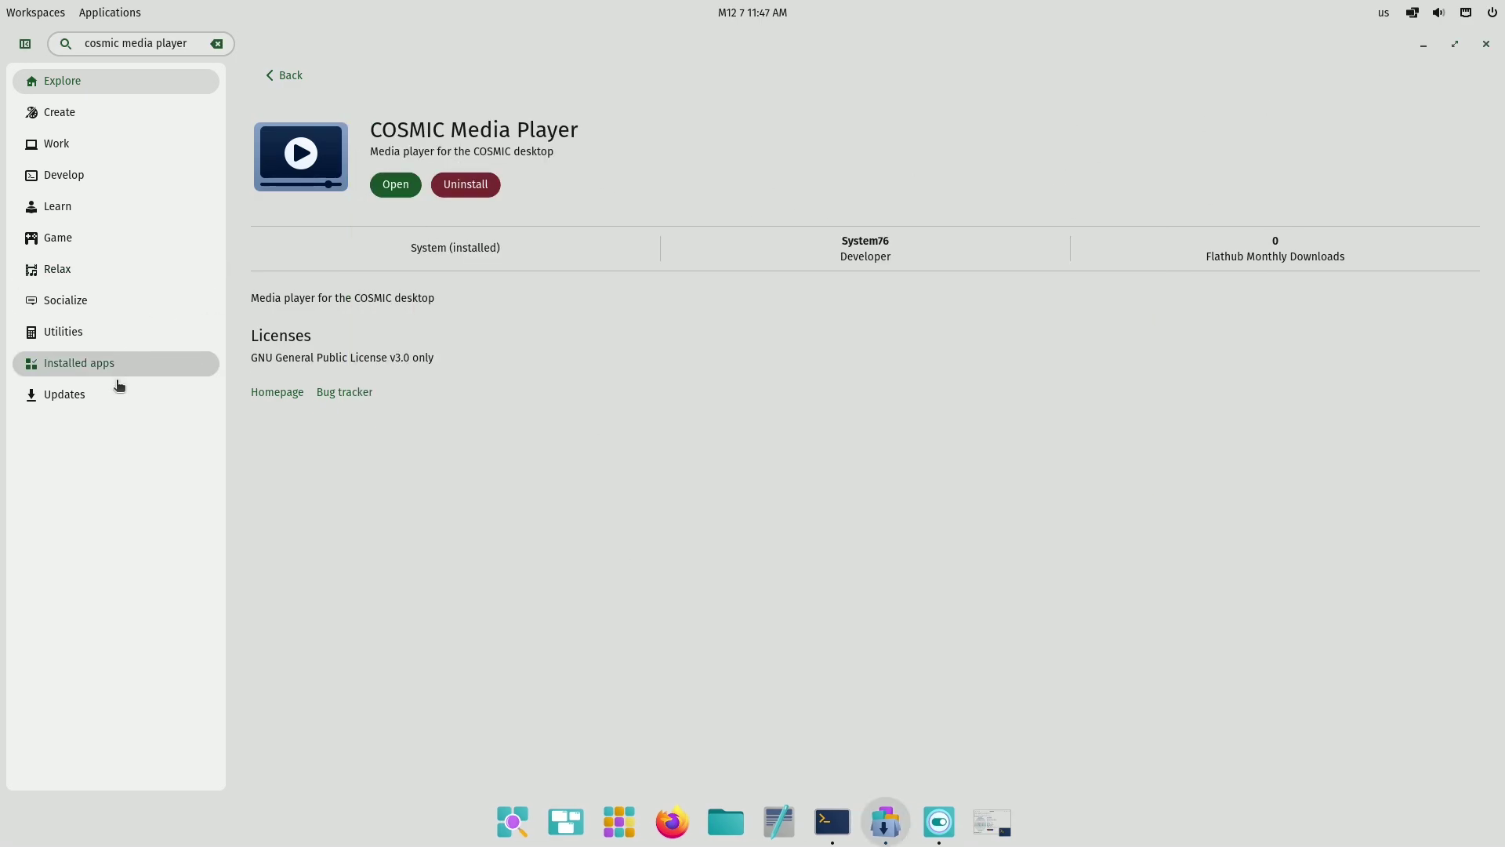
{"action": "left_click", "coordinate": [106, 394]}
{"action": "left_click", "coordinate": [1003, 811]}
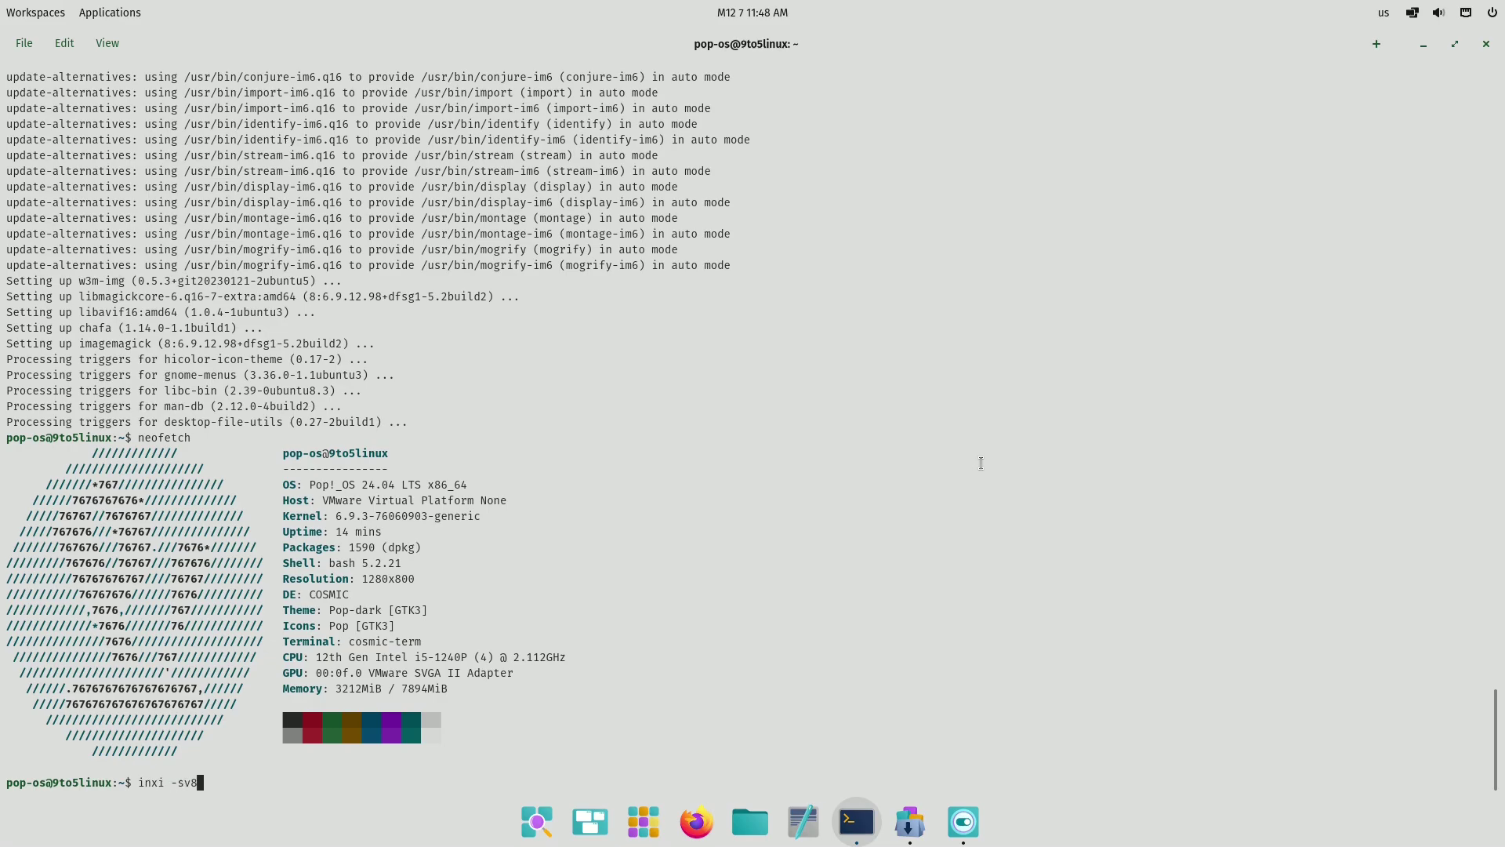
Run inxi -sv8 in the terminal, select the kernel lines, then switch back to the Store.
{"action": "key", "text": "Return"}
{"action": "scroll", "coordinate": [982, 464], "scroll_direction": "up", "scroll_amount": 5}
{"action": "left_click_drag", "start_coordinate": [20, 266], "coordinate": [159, 308]}
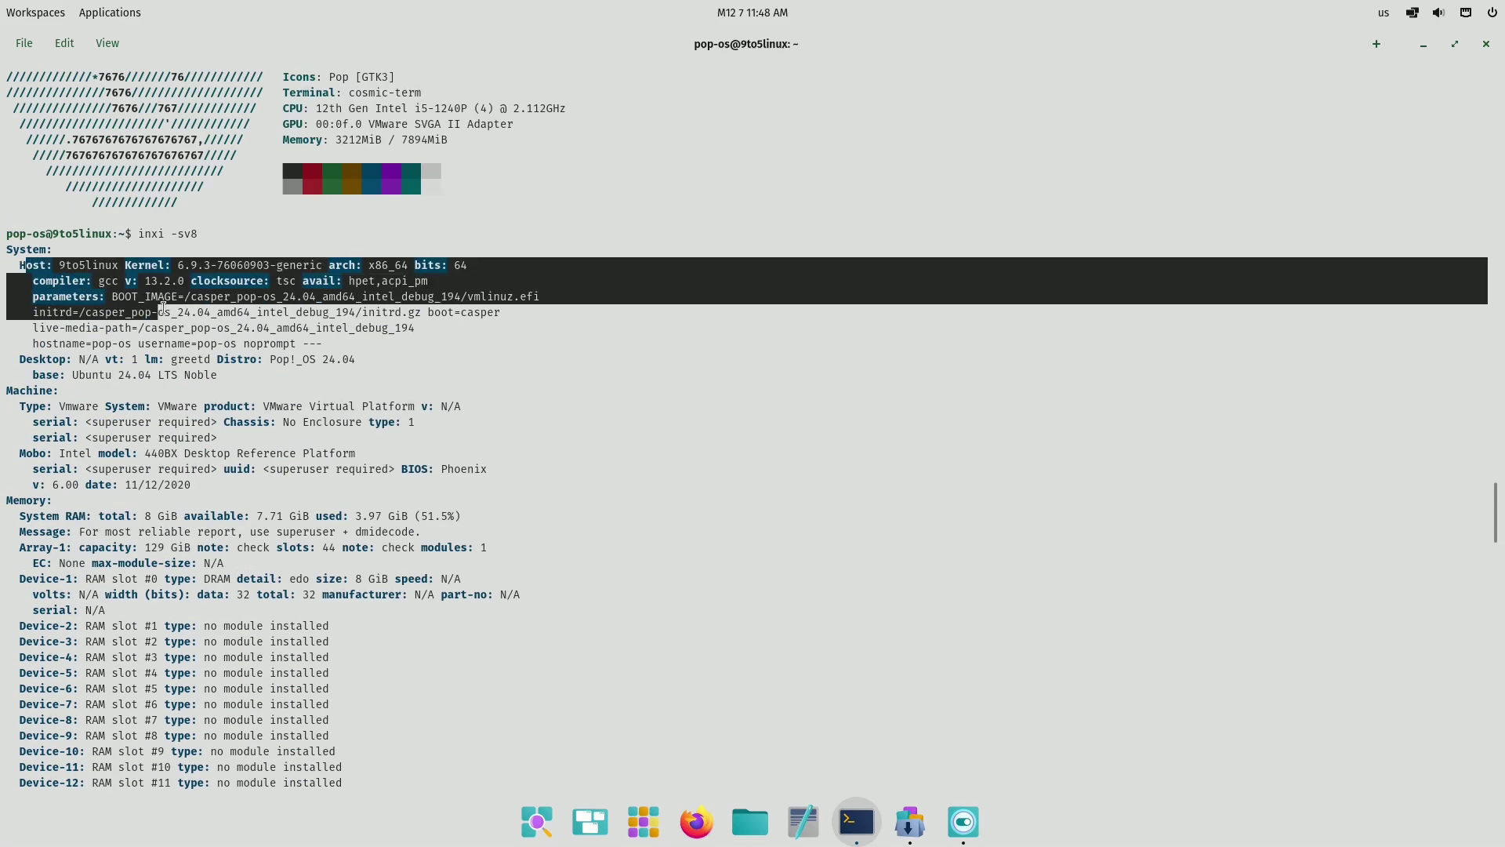
{"action": "left_click", "coordinate": [160, 308]}
{"action": "scroll", "coordinate": [359, 437], "scroll_direction": "down", "scroll_amount": 3}
{"action": "scroll", "coordinate": [359, 438], "scroll_direction": "down", "scroll_amount": 10}
{"action": "scroll", "coordinate": [359, 438], "scroll_direction": "down", "scroll_amount": 10}
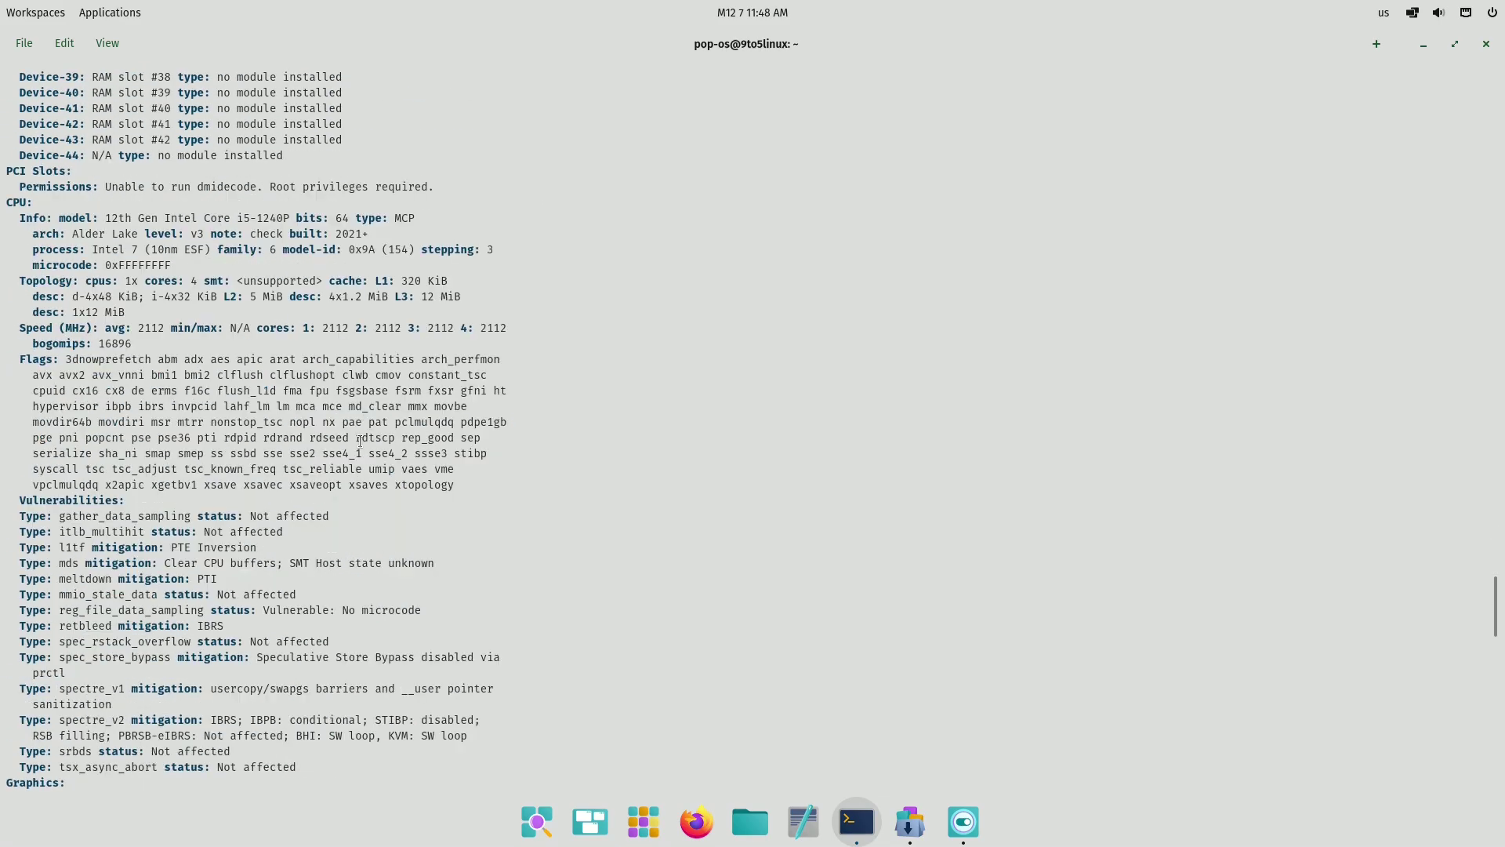
{"action": "scroll", "coordinate": [358, 437], "scroll_direction": "down", "scroll_amount": 10}
{"action": "scroll", "coordinate": [359, 439], "scroll_direction": "down", "scroll_amount": 10}
{"action": "scroll", "coordinate": [360, 441], "scroll_direction": "down", "scroll_amount": 10}
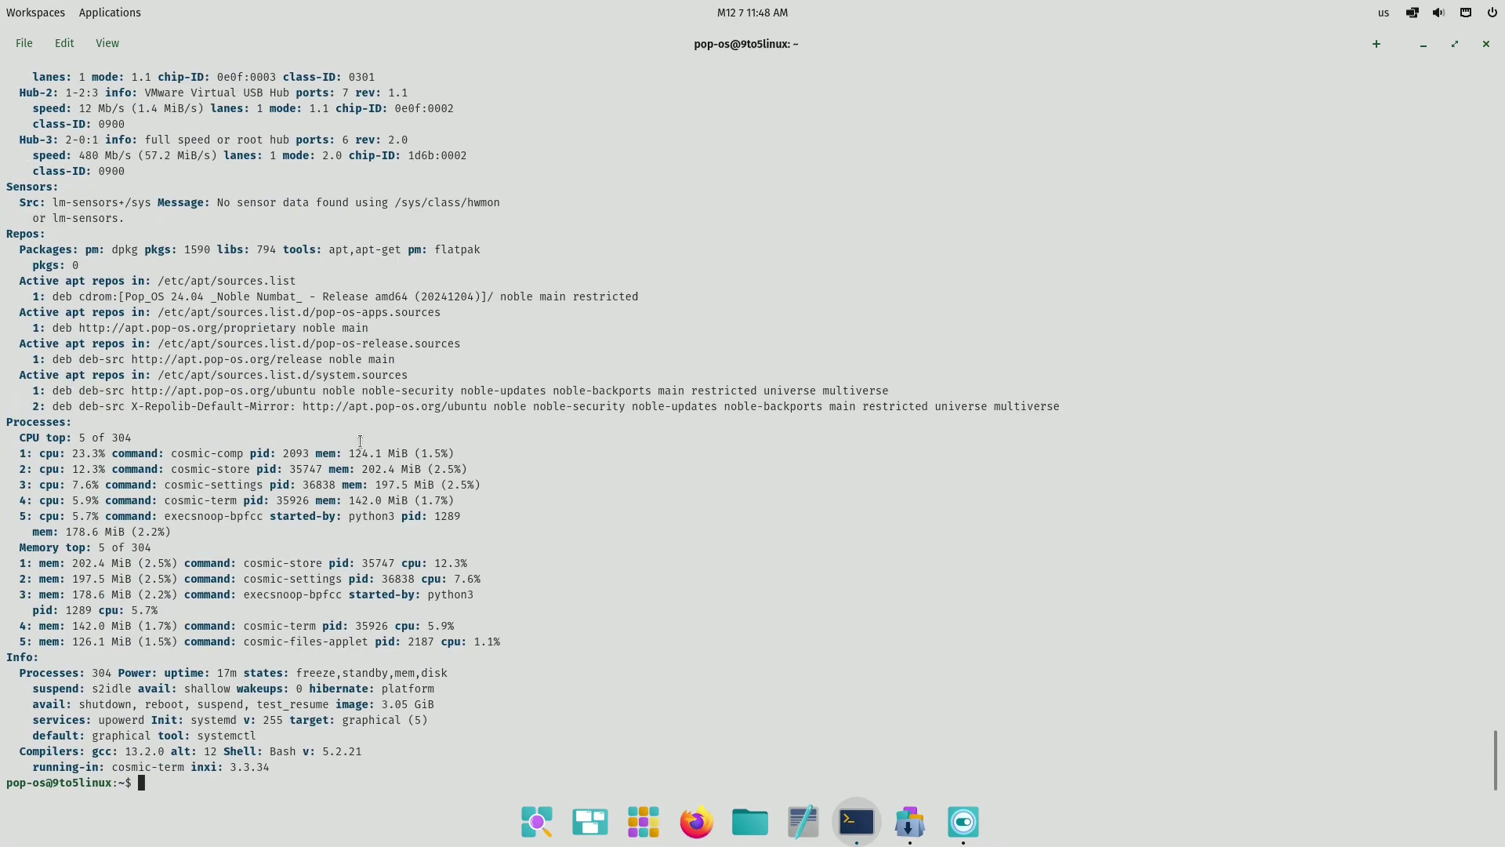
{"action": "type", "text": "cat /etc/issue"}
{"action": "key", "text": "Return"}
{"action": "key", "text": "alt+Tab"}
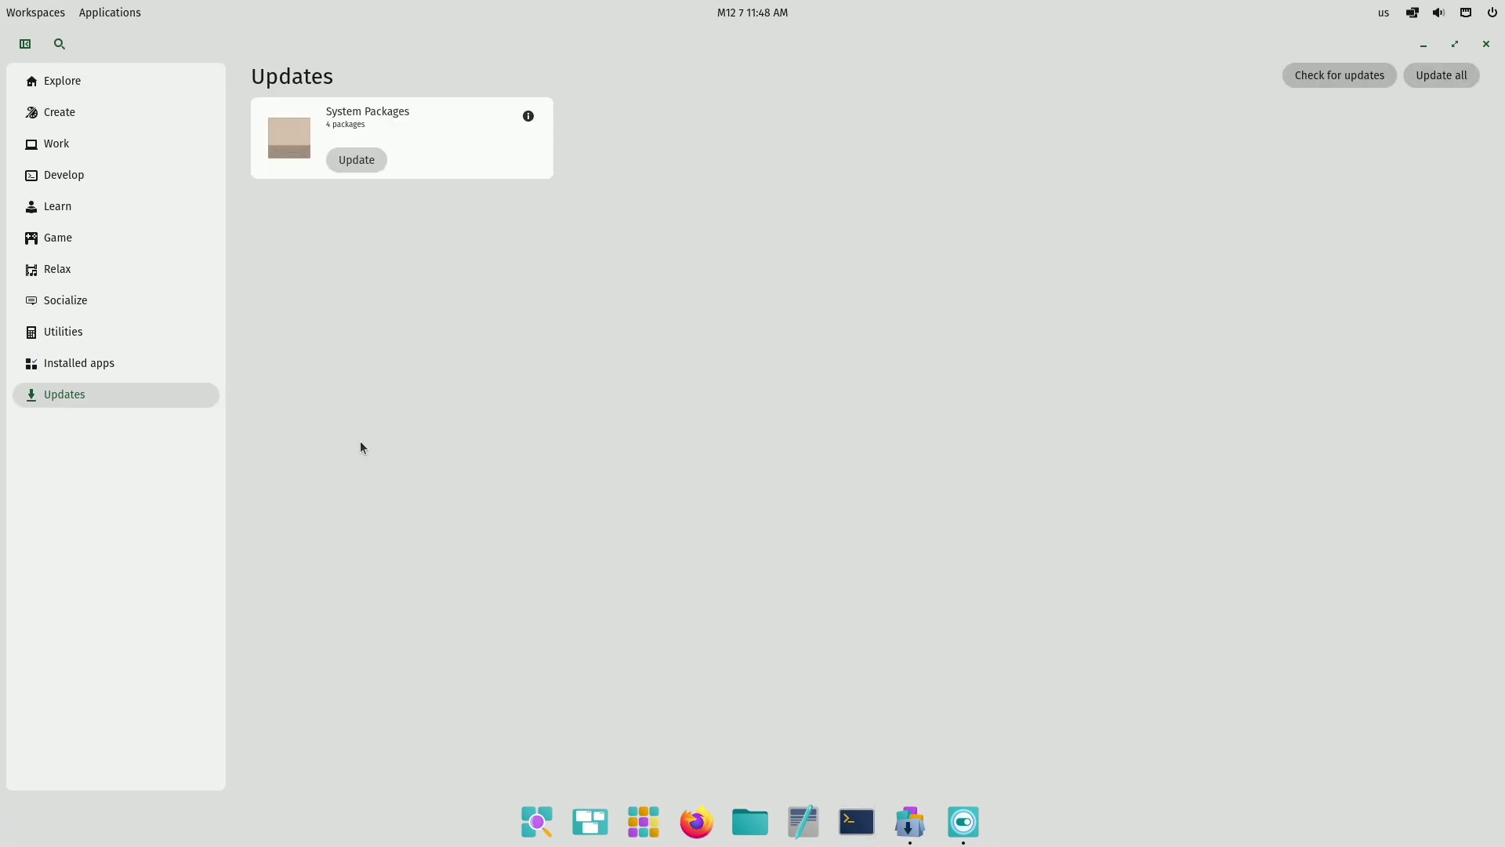
Check pending update details, close the Store and browse the panel's tiling, sound and network menus.
{"action": "left_click", "coordinate": [453, 133]}
{"action": "left_click", "coordinate": [1485, 44]}
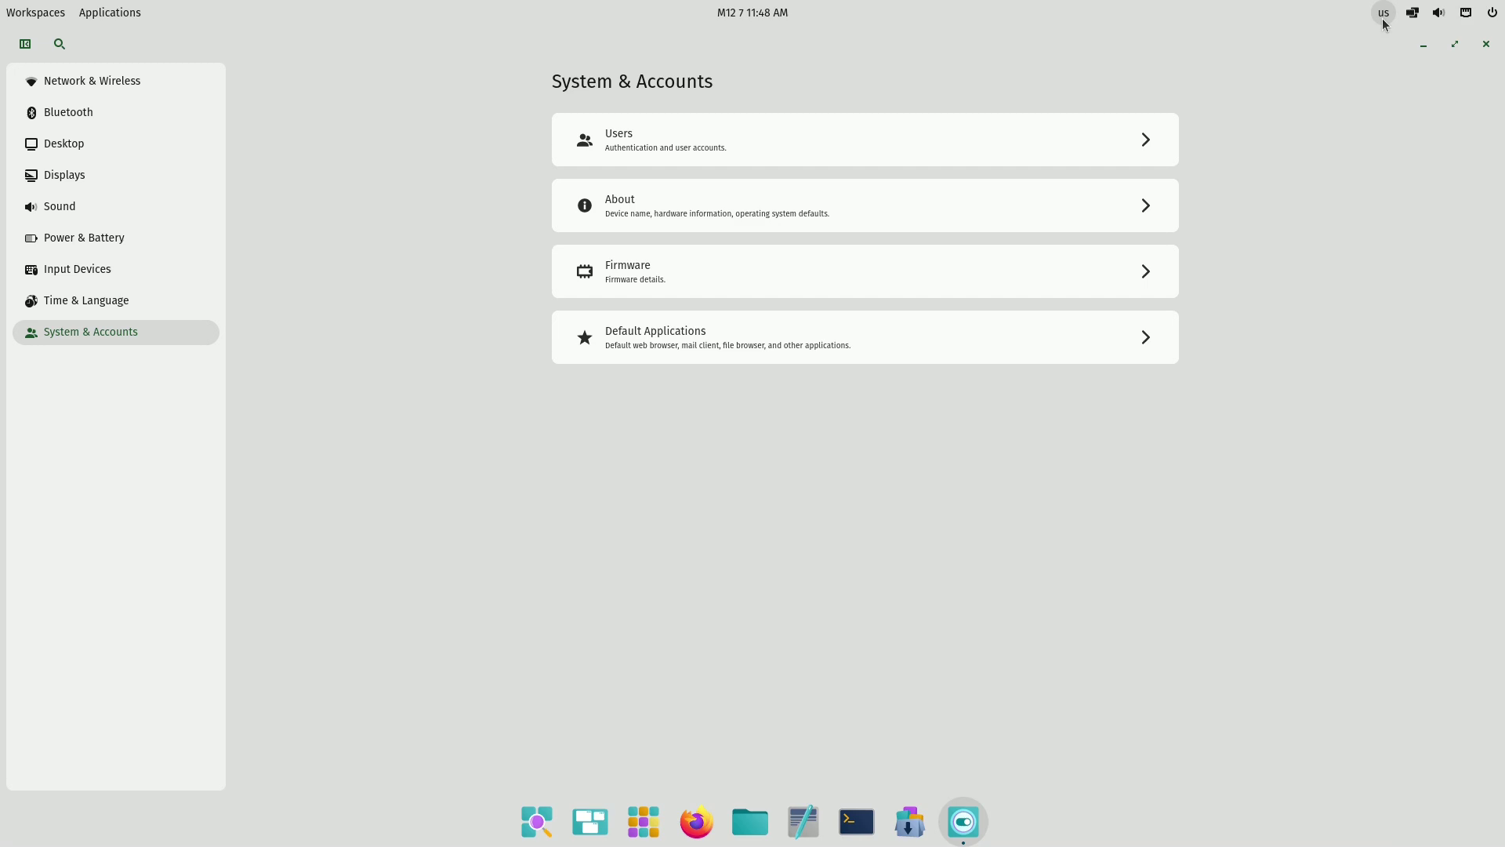
{"action": "left_click", "coordinate": [1412, 12]}
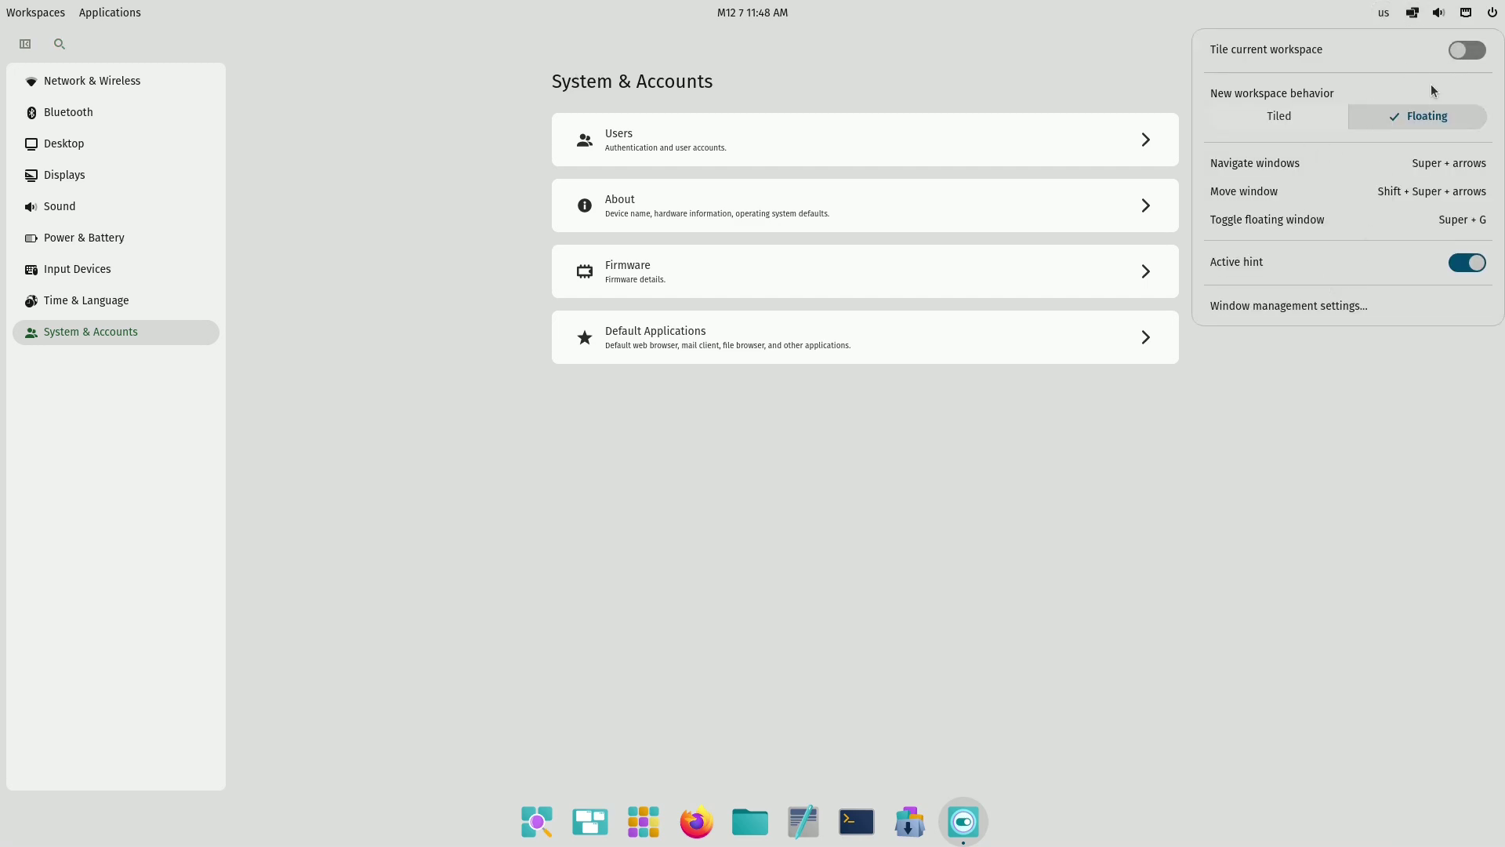
{"action": "left_click", "coordinate": [1299, 309]}
{"action": "left_click", "coordinate": [425, 368]}
{"action": "left_click", "coordinate": [1438, 13]}
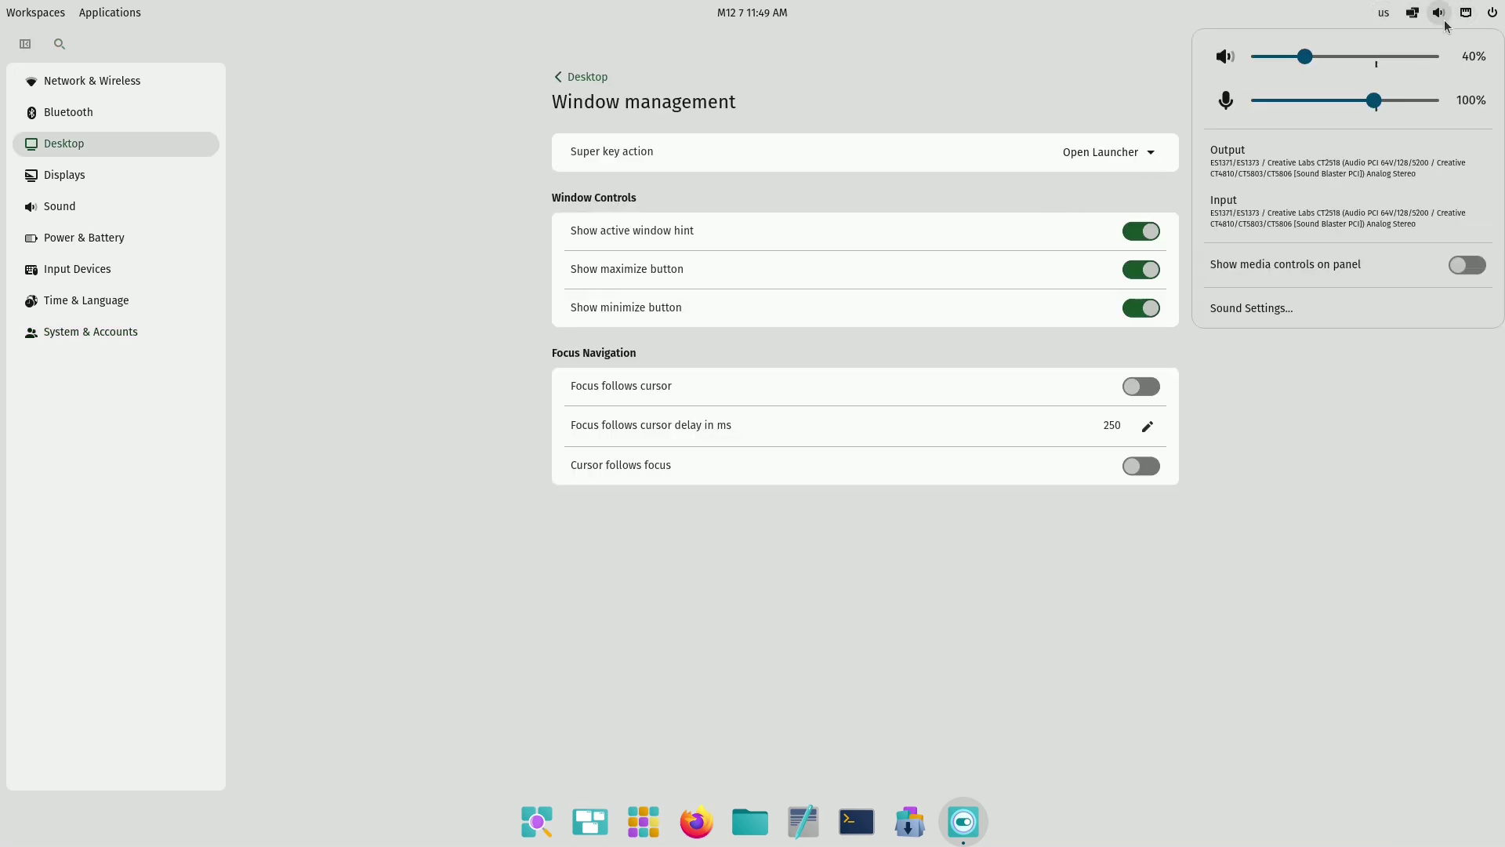
{"action": "left_click", "coordinate": [1156, 49]}
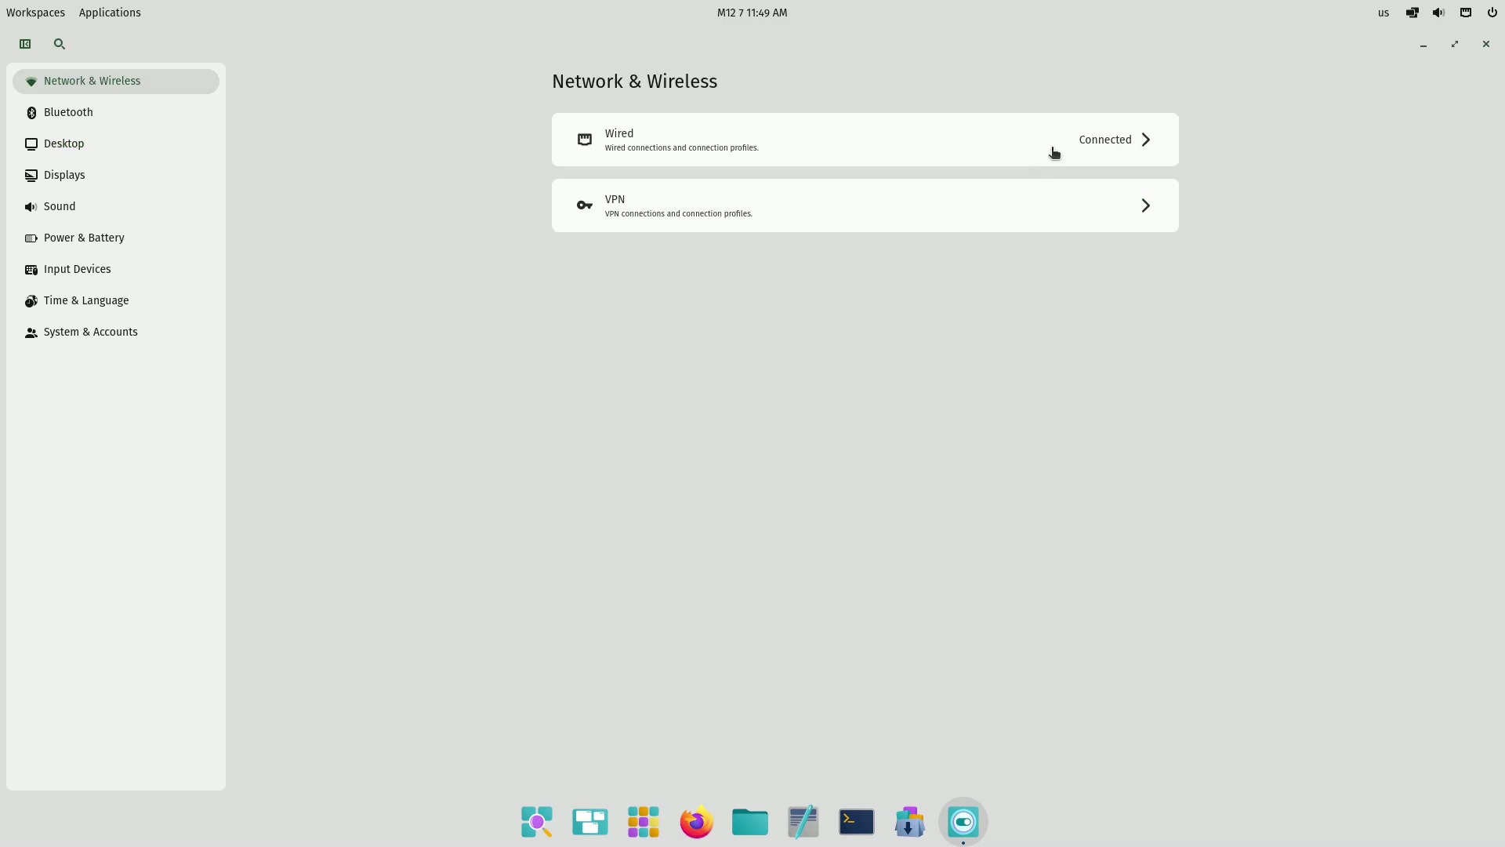
In Desktop > Wallpaper, make the planets image the desktop wallpaper.
{"action": "left_click", "coordinate": [169, 143]}
{"action": "left_click", "coordinate": [812, 153]}
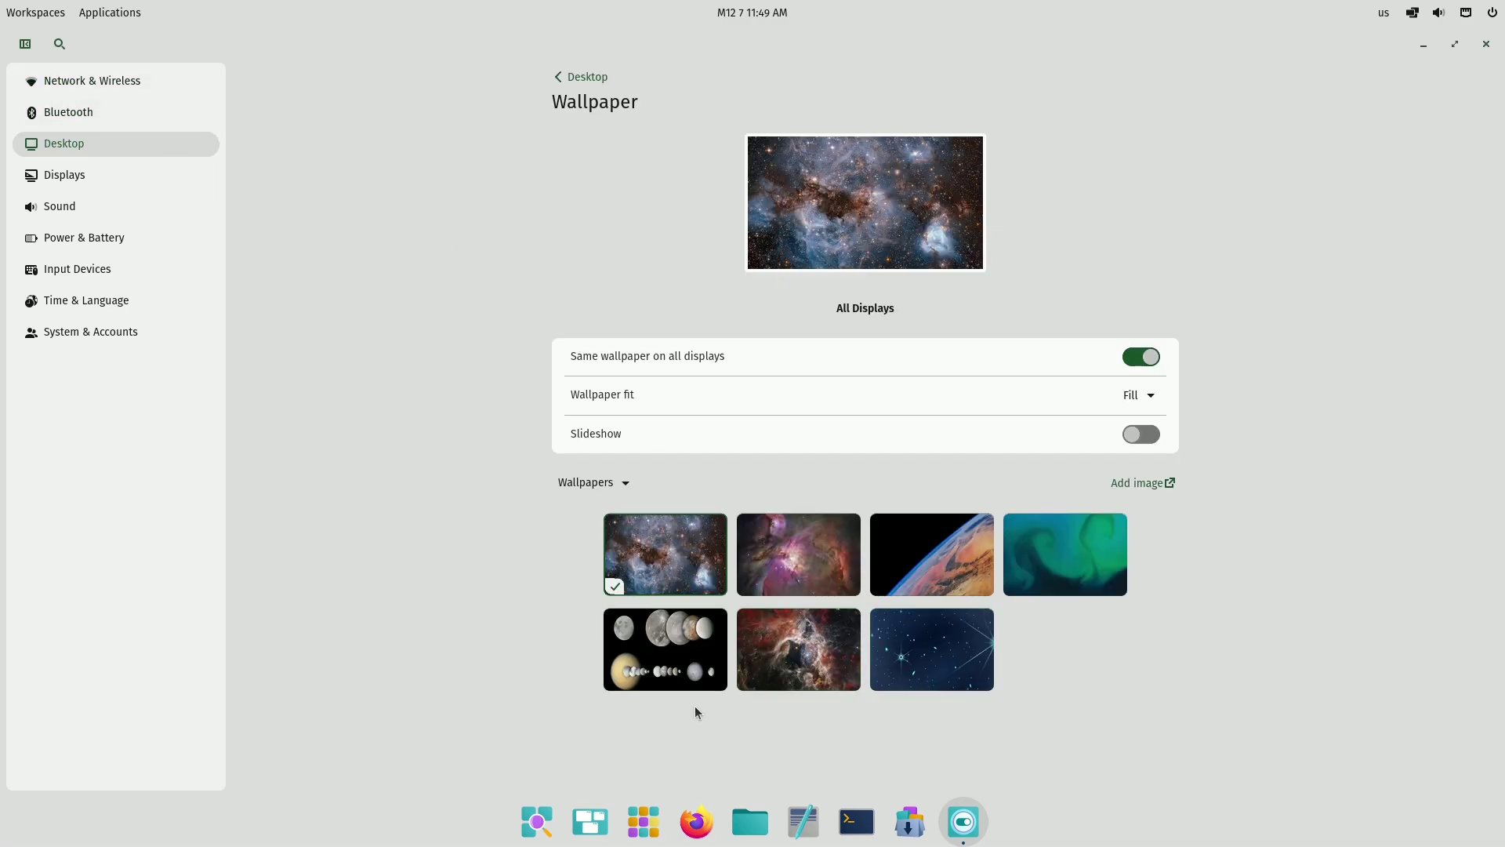
{"action": "left_click", "coordinate": [698, 635]}
{"action": "left_click", "coordinate": [558, 76]}
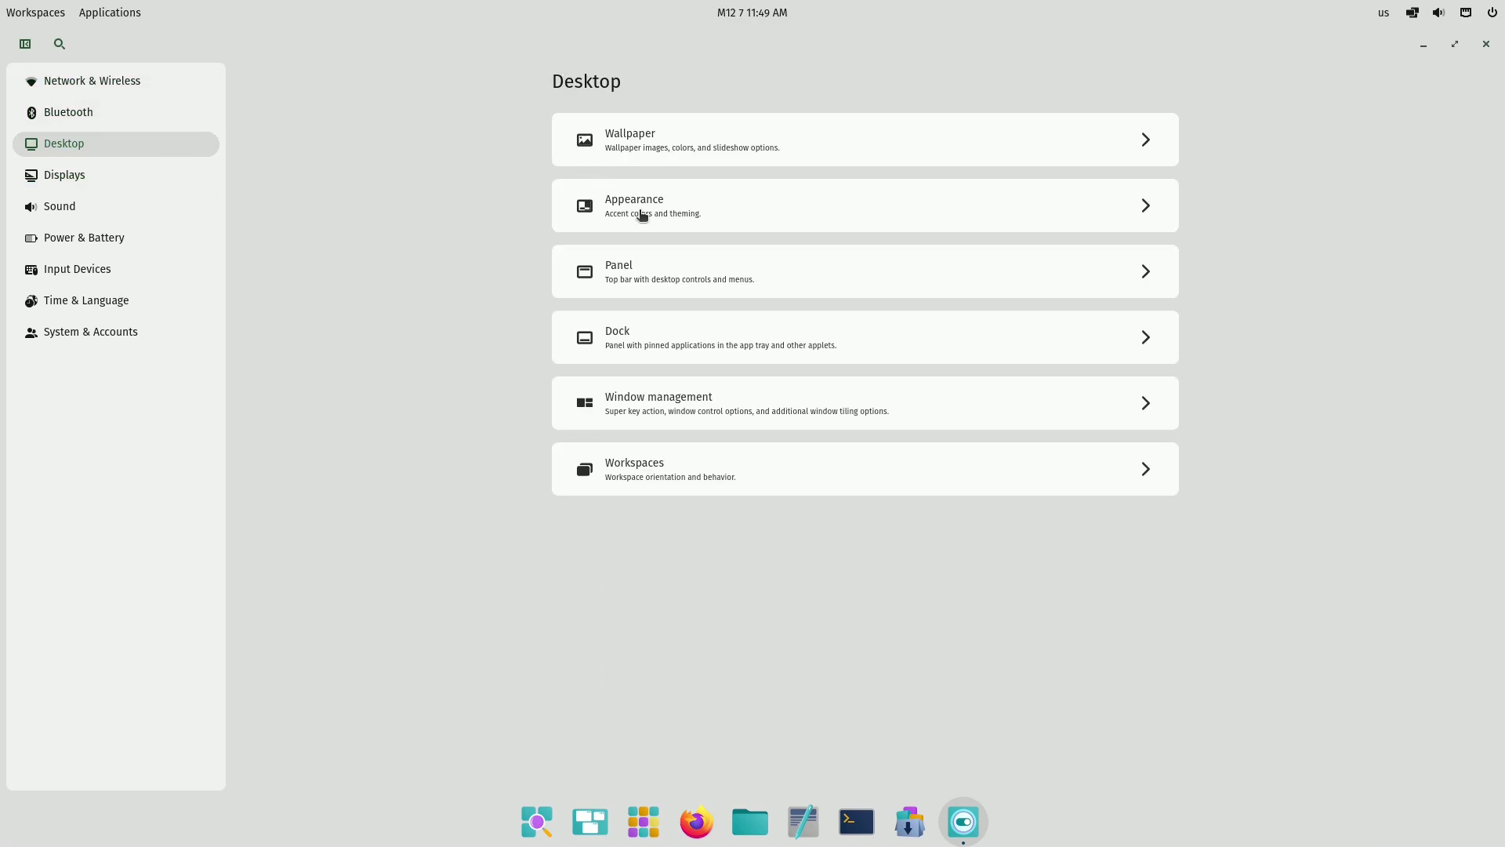
In Desktop > Appearance switch the theme to Dark, cancel a theme import and peek at the container colour picker.
{"action": "left_click", "coordinate": [639, 216]}
{"action": "left_click", "coordinate": [725, 218]}
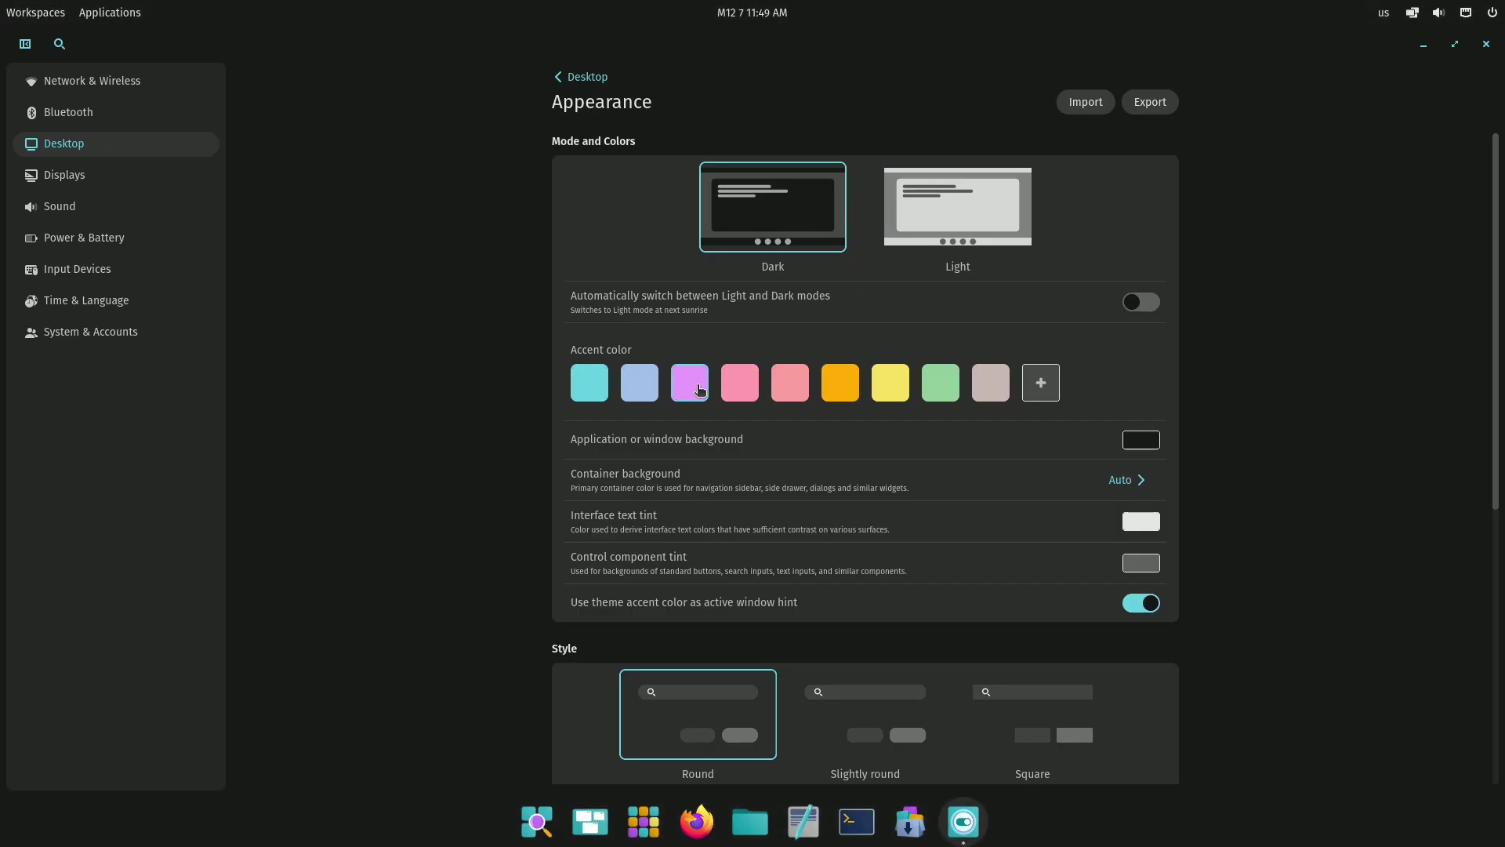
{"action": "left_click", "coordinate": [1089, 108]}
{"action": "left_click", "coordinate": [1050, 595]}
{"action": "scroll", "coordinate": [1158, 428], "scroll_direction": "down", "scroll_amount": 2}
{"action": "left_click", "coordinate": [1116, 388]}
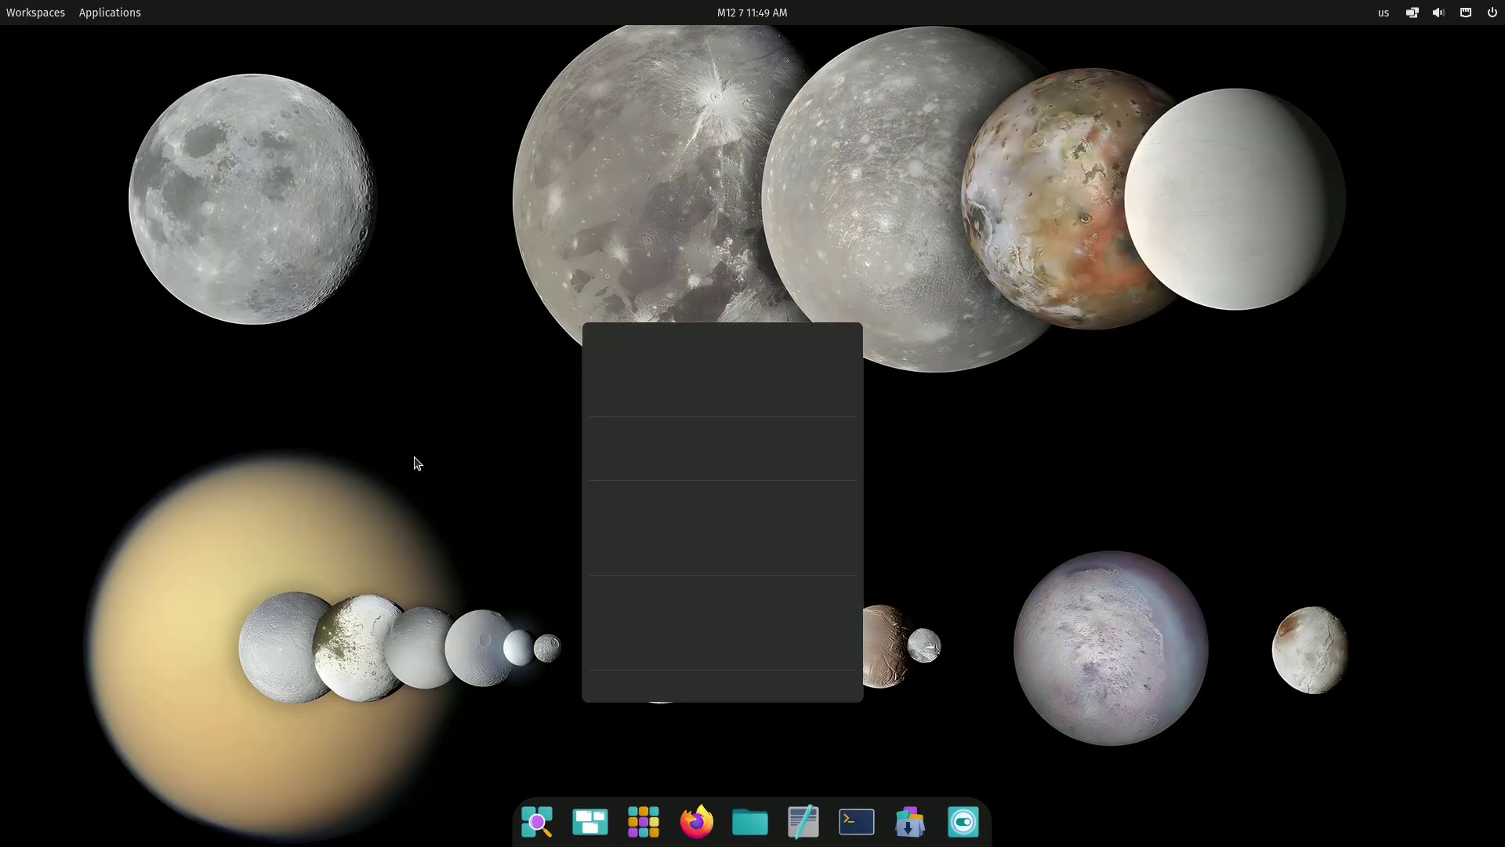
Browse the app library's Office, System and Utilities groups, then close it.
{"action": "left_click", "coordinate": [110, 12]}
{"action": "left_click", "coordinate": [646, 531]}
{"action": "left_click", "coordinate": [753, 530]}
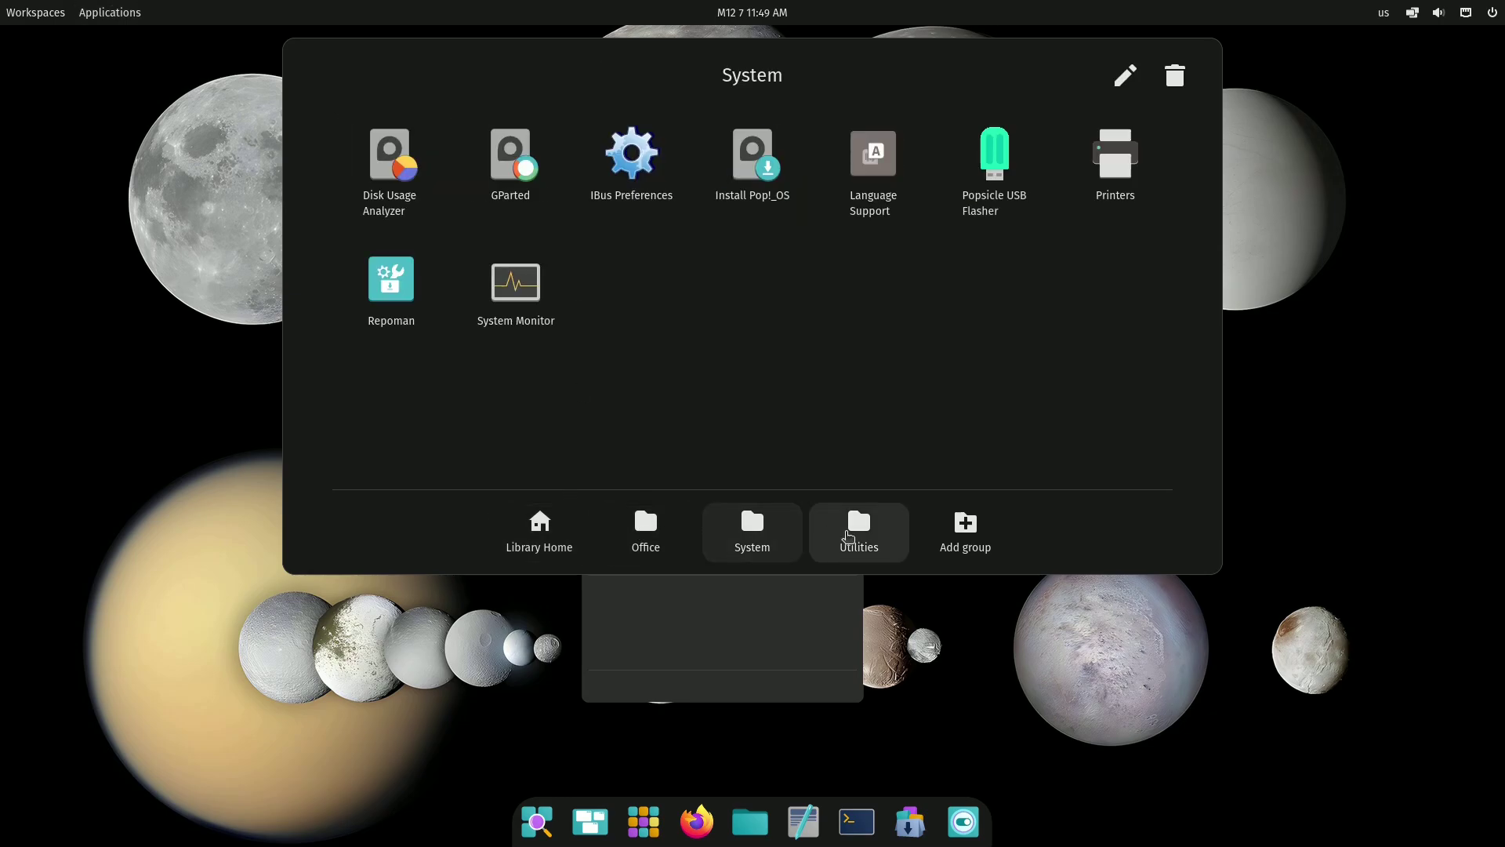
{"action": "left_click", "coordinate": [860, 531]}
{"action": "left_click", "coordinate": [789, 531]}
{"action": "left_click", "coordinate": [873, 528]}
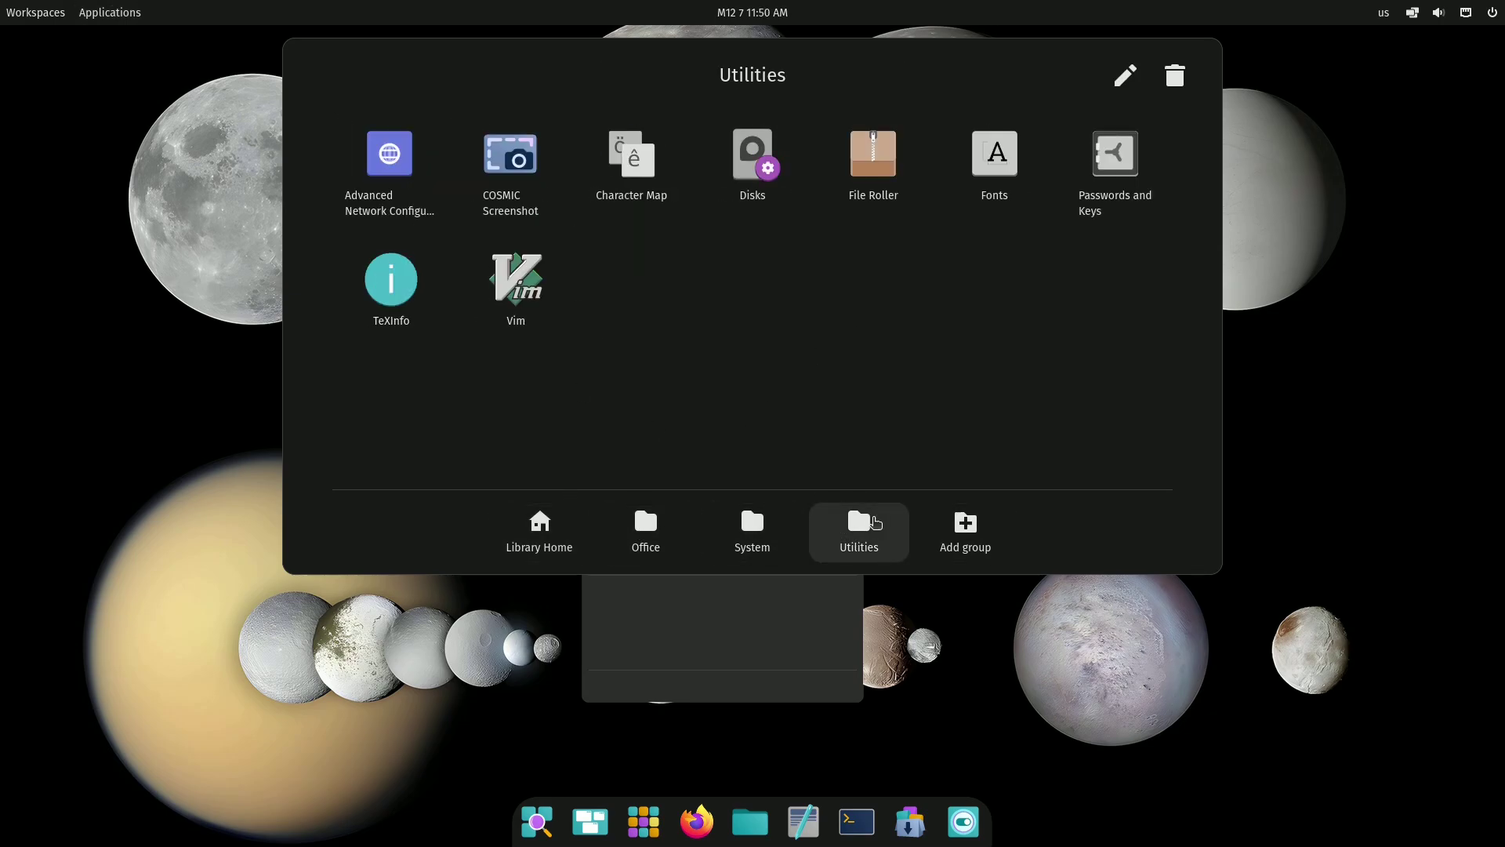
{"action": "left_click", "coordinate": [1046, 205]}
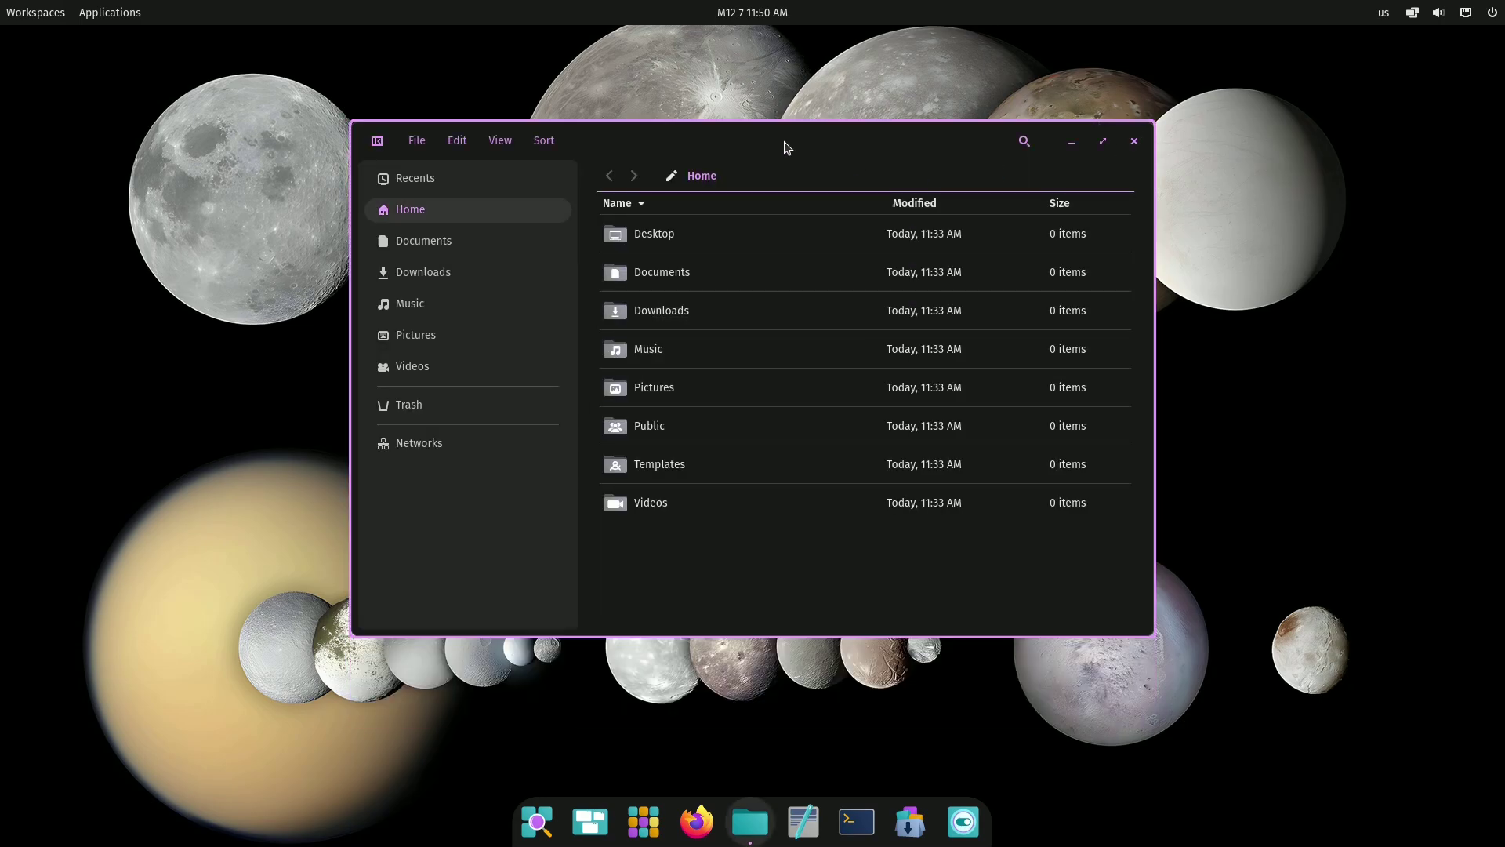
Briefly open the file manager and the launcher, then show the workspaces overview.
{"action": "left_click", "coordinate": [416, 140]}
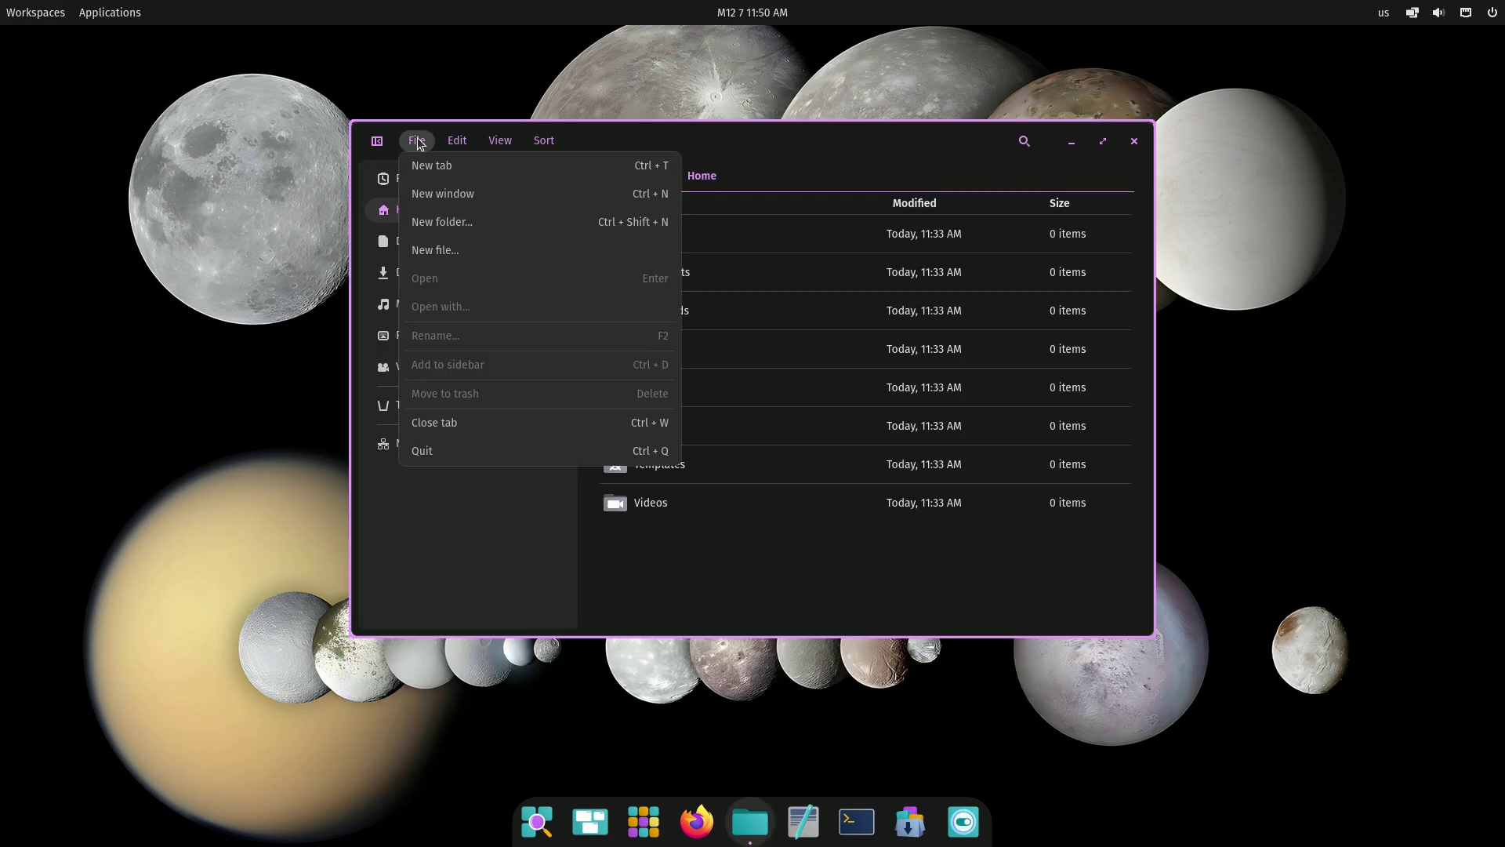
{"action": "left_click", "coordinate": [1134, 140]}
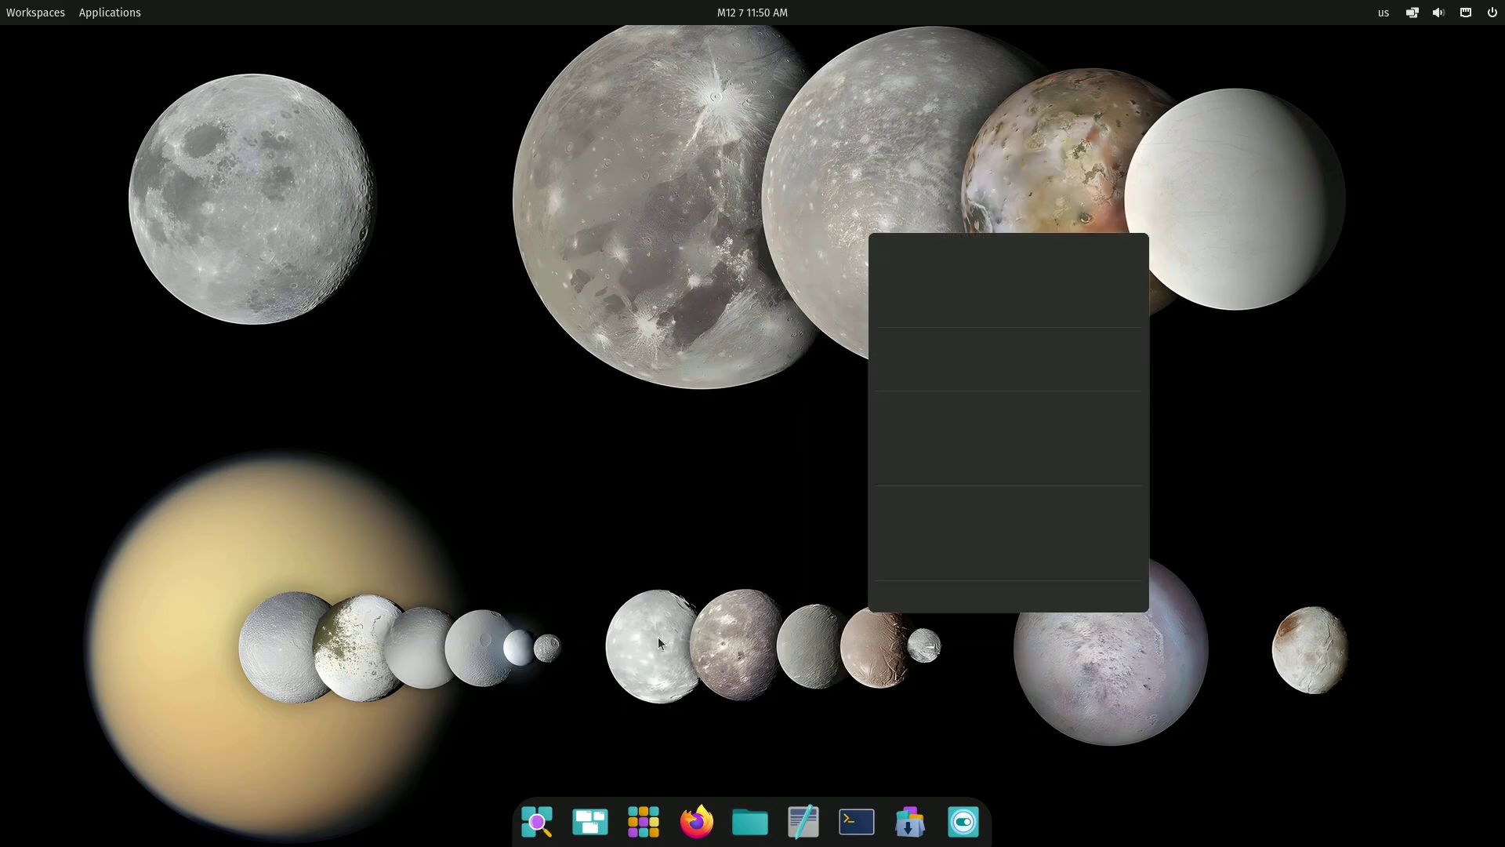
{"action": "left_click", "coordinate": [537, 824]}
{"action": "type", "text": "se"}
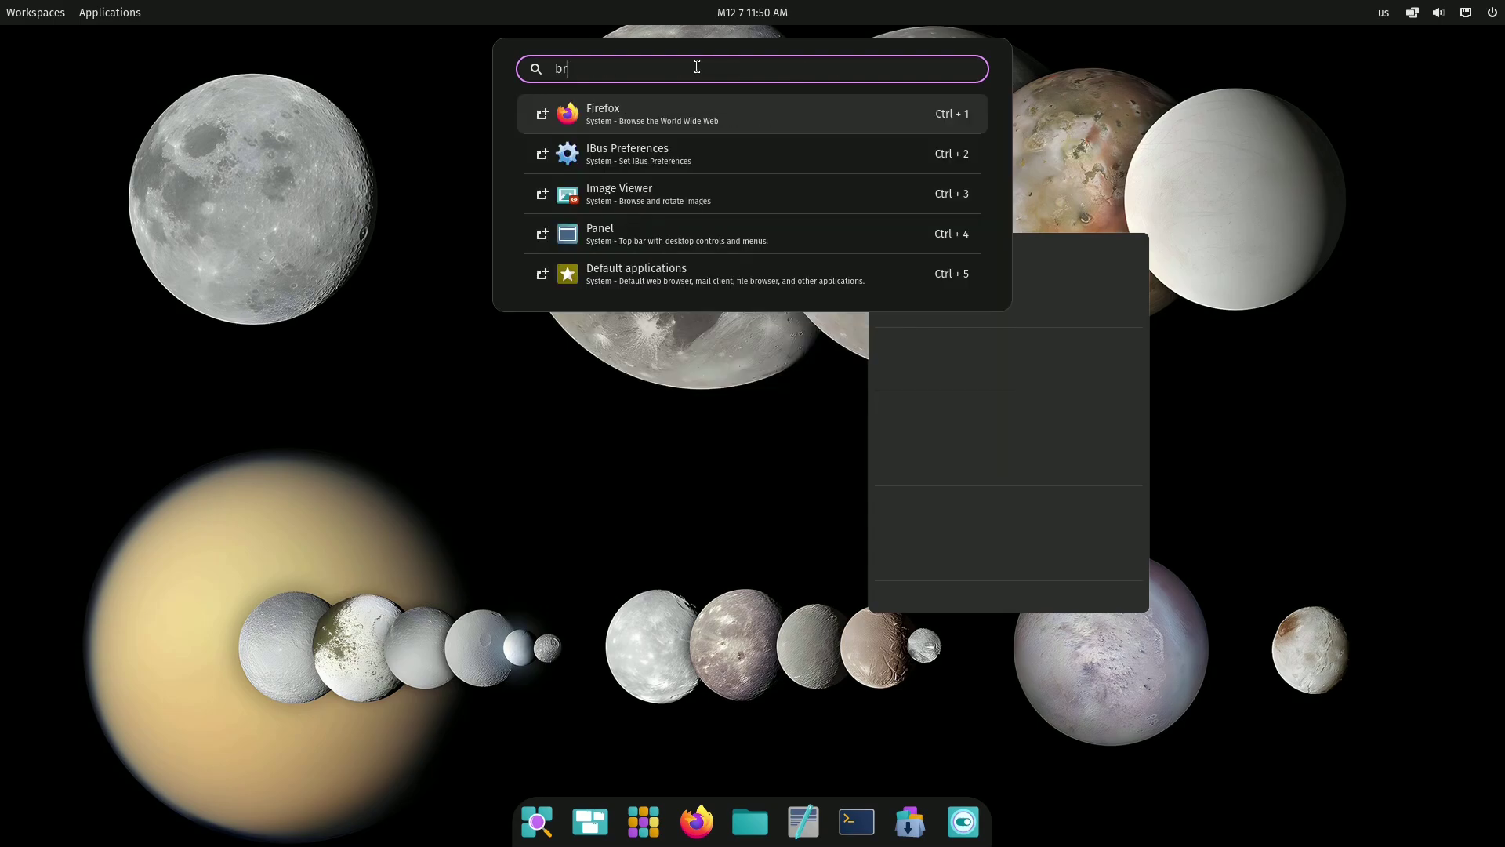
{"action": "type", "text": "tt"}
{"action": "key", "text": "Return"}
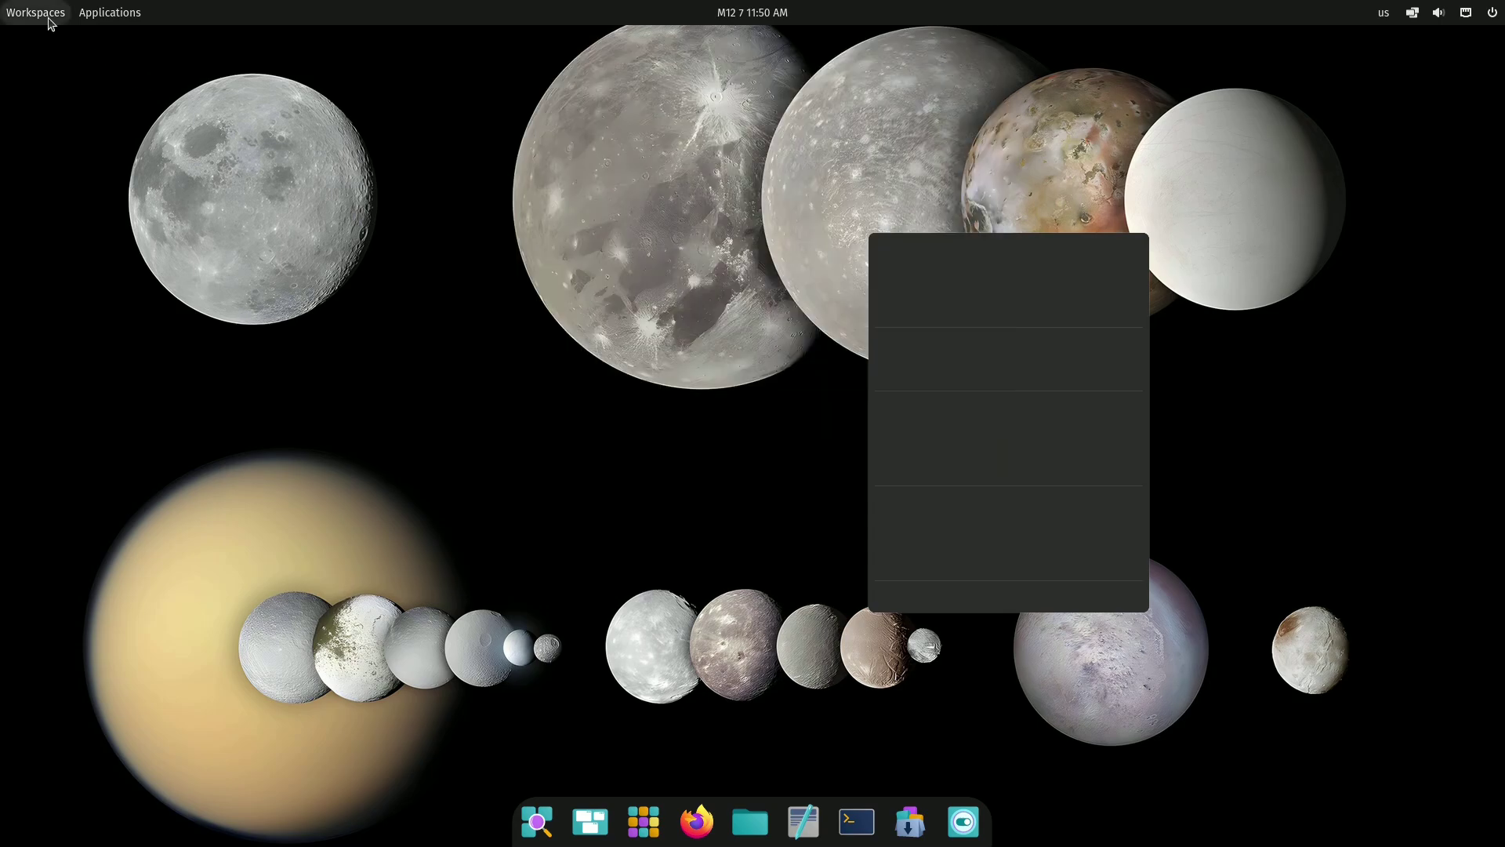
{"action": "left_click", "coordinate": [36, 12]}
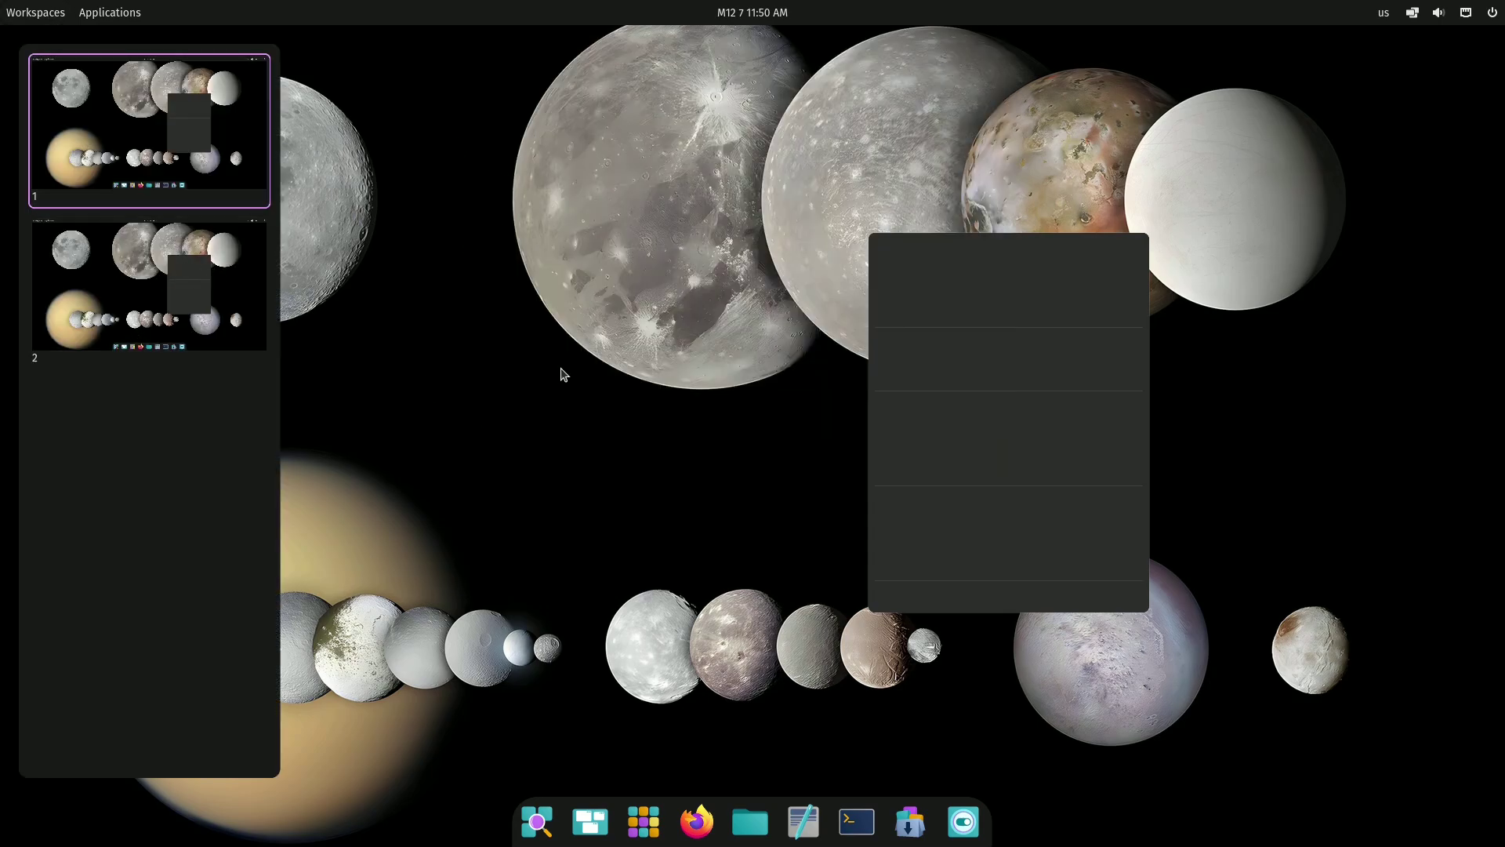
Leave the overview, load about:support in Firefox, then search for 'linux kernel'.
{"action": "left_click", "coordinate": [600, 827]}
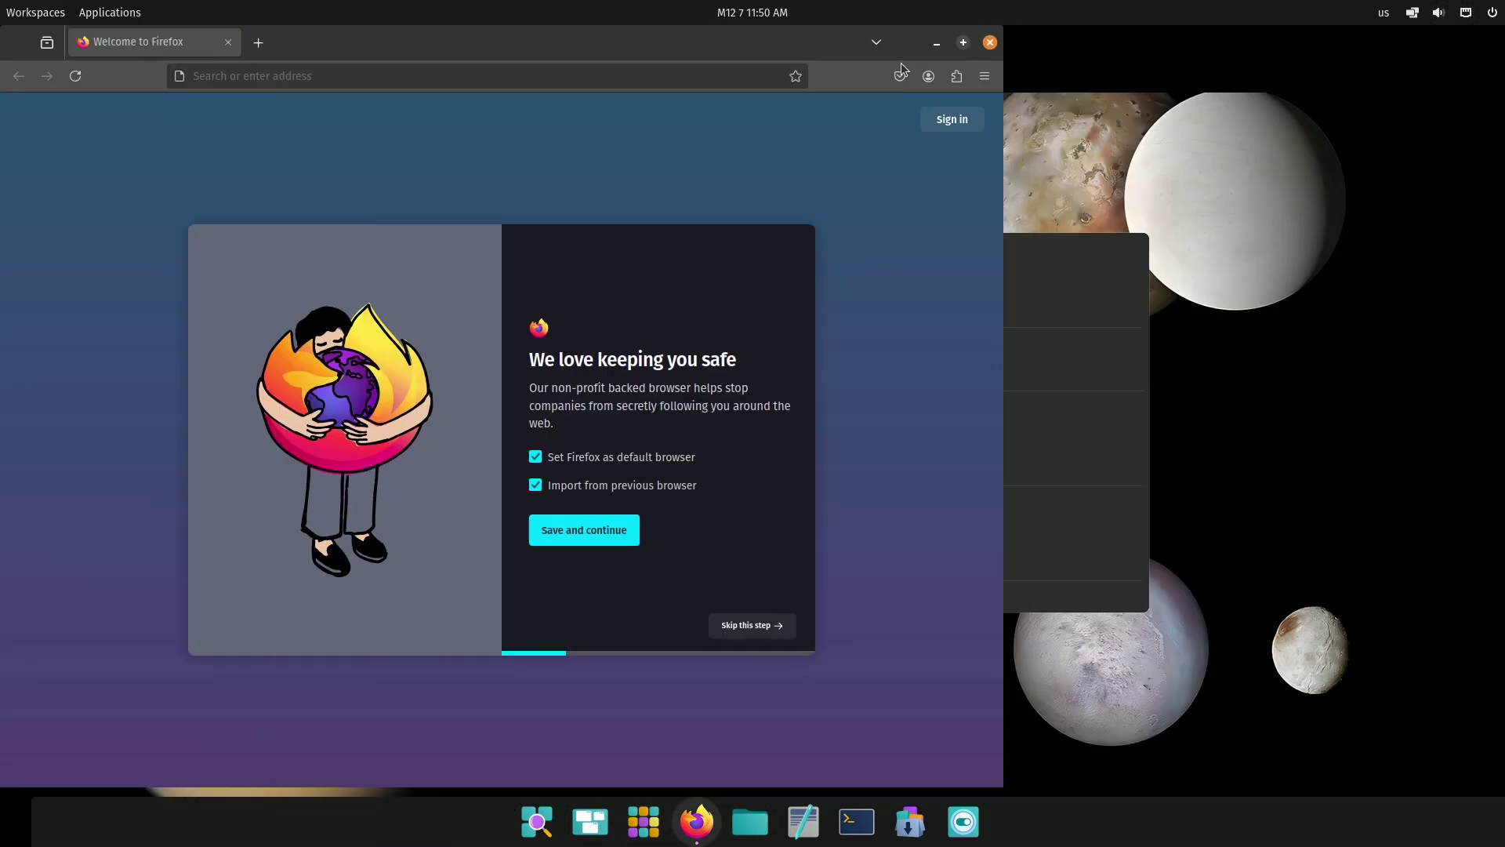
{"action": "left_click", "coordinate": [820, 76]}
{"action": "type", "text": "abo"}
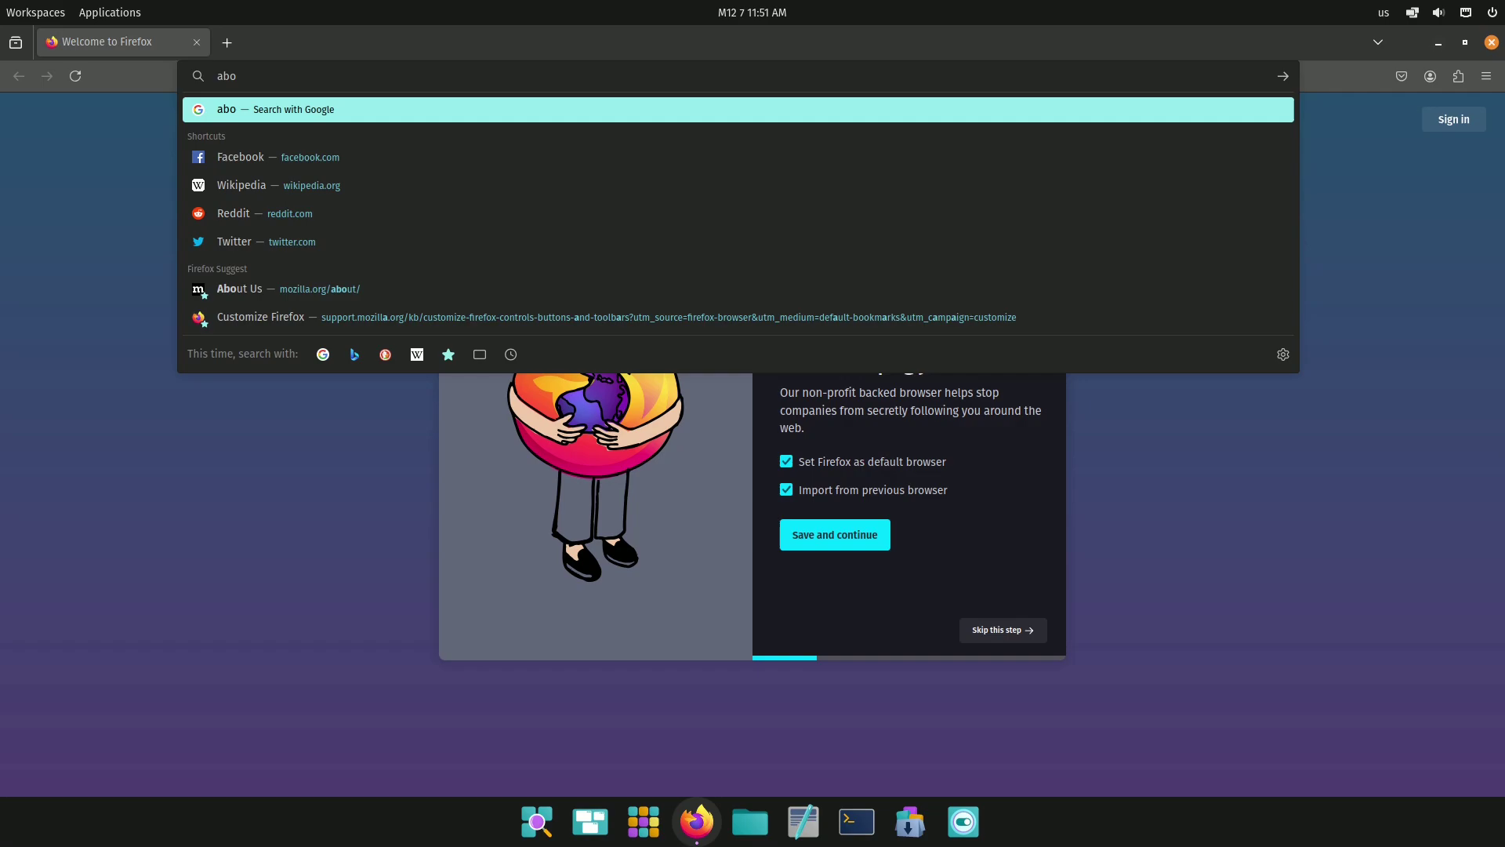
{"action": "type", "text": "ut:support"}
{"action": "key", "text": "Return"}
{"action": "scroll", "coordinate": [823, 218], "scroll_direction": "down", "scroll_amount": 3}
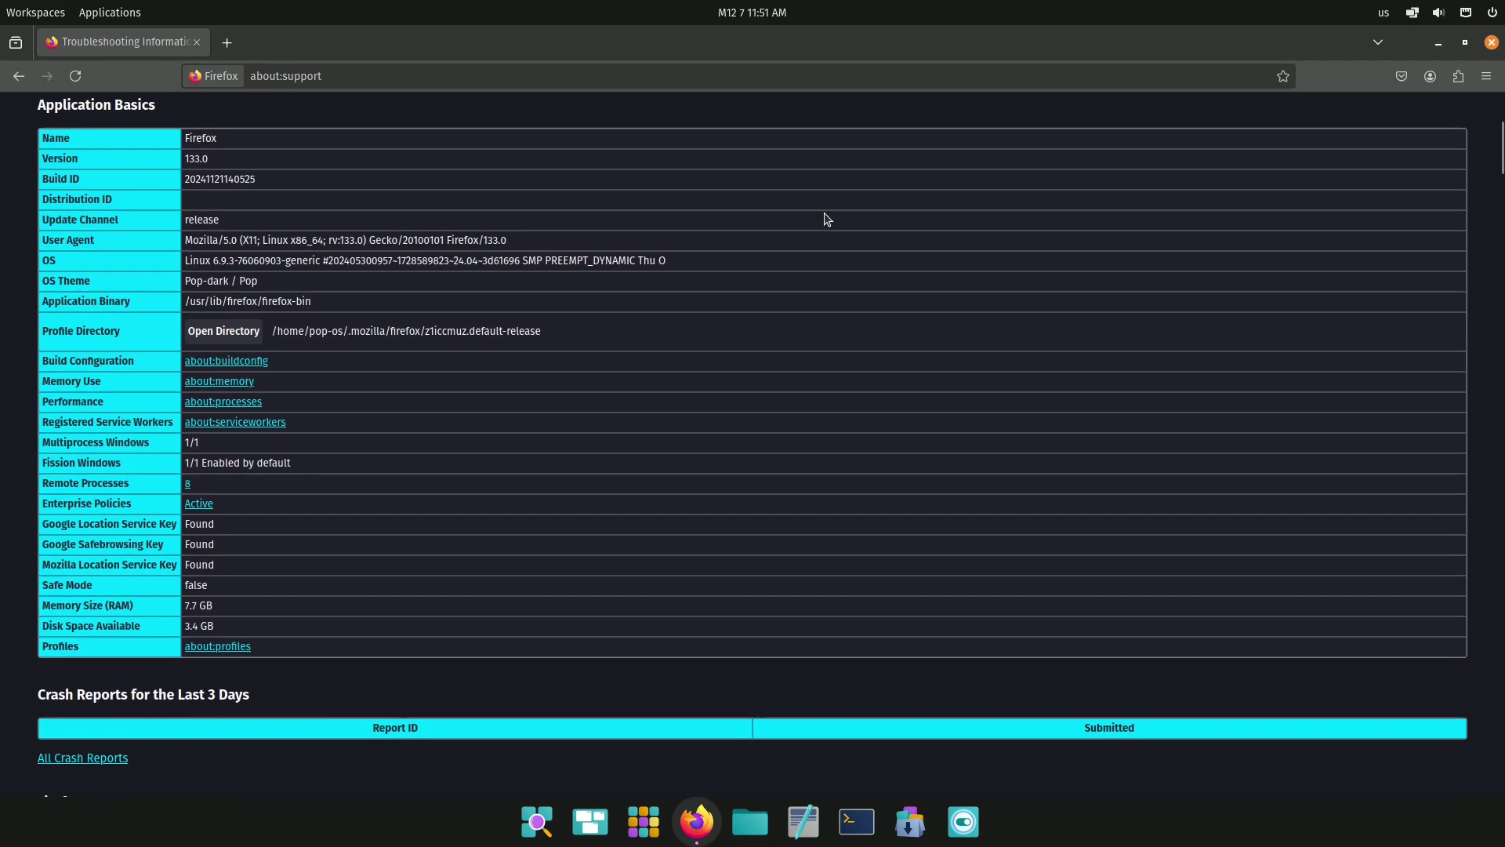
{"action": "scroll", "coordinate": [824, 218], "scroll_direction": "down", "scroll_amount": 2}
{"action": "scroll", "coordinate": [825, 218], "scroll_direction": "down", "scroll_amount": 5}
{"action": "scroll", "coordinate": [825, 212], "scroll_direction": "down", "scroll_amount": 10}
{"action": "scroll", "coordinate": [824, 212], "scroll_direction": "down", "scroll_amount": 10}
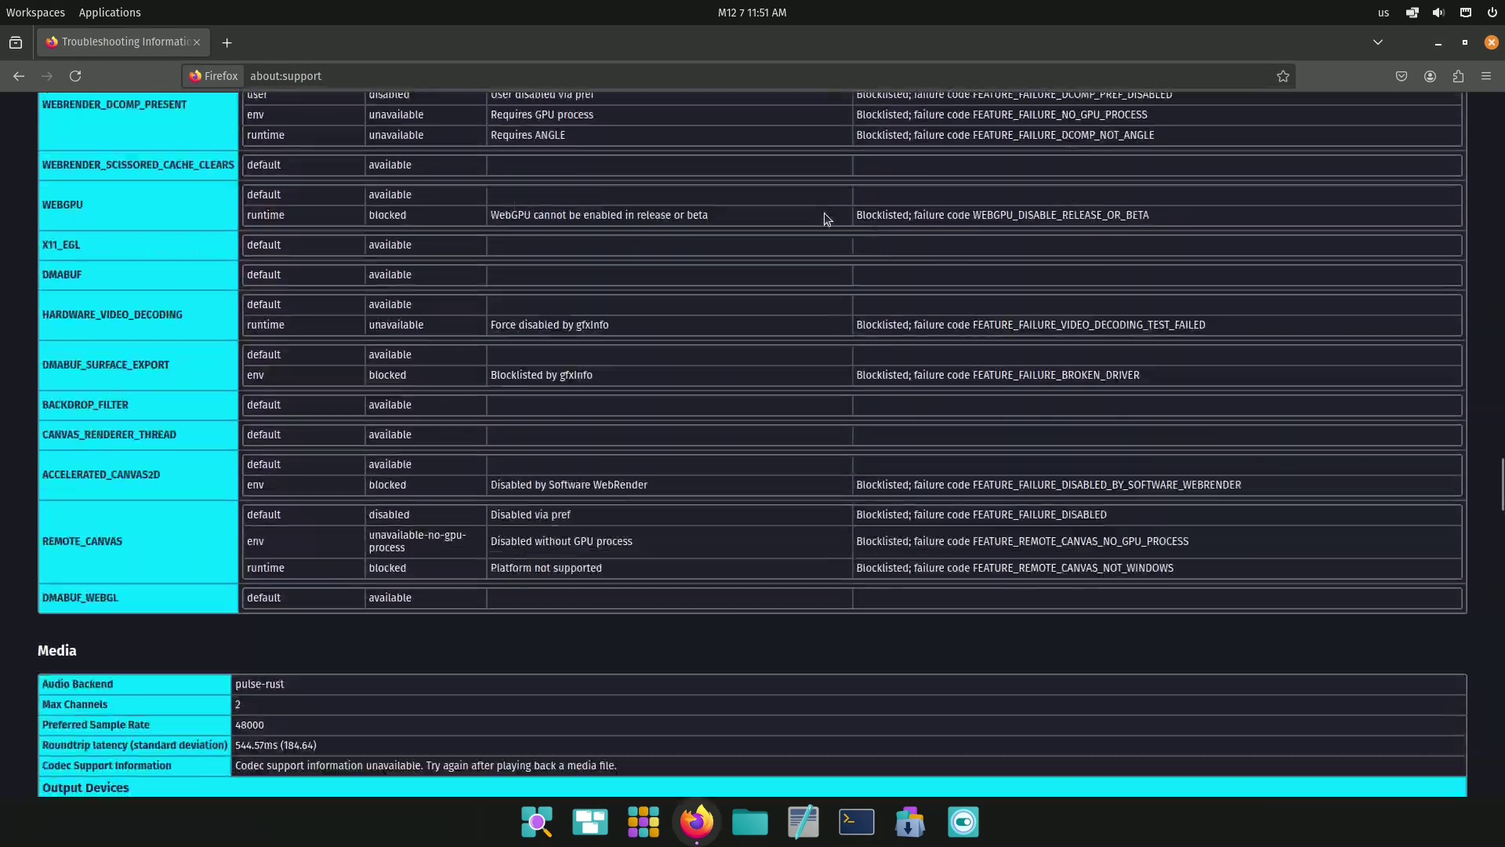
{"action": "scroll", "coordinate": [824, 213], "scroll_direction": "up", "scroll_amount": 10}
{"action": "key", "text": "ctrl+l"}
{"action": "type", "text": "linux kernel"}
{"action": "key", "text": "Return"}
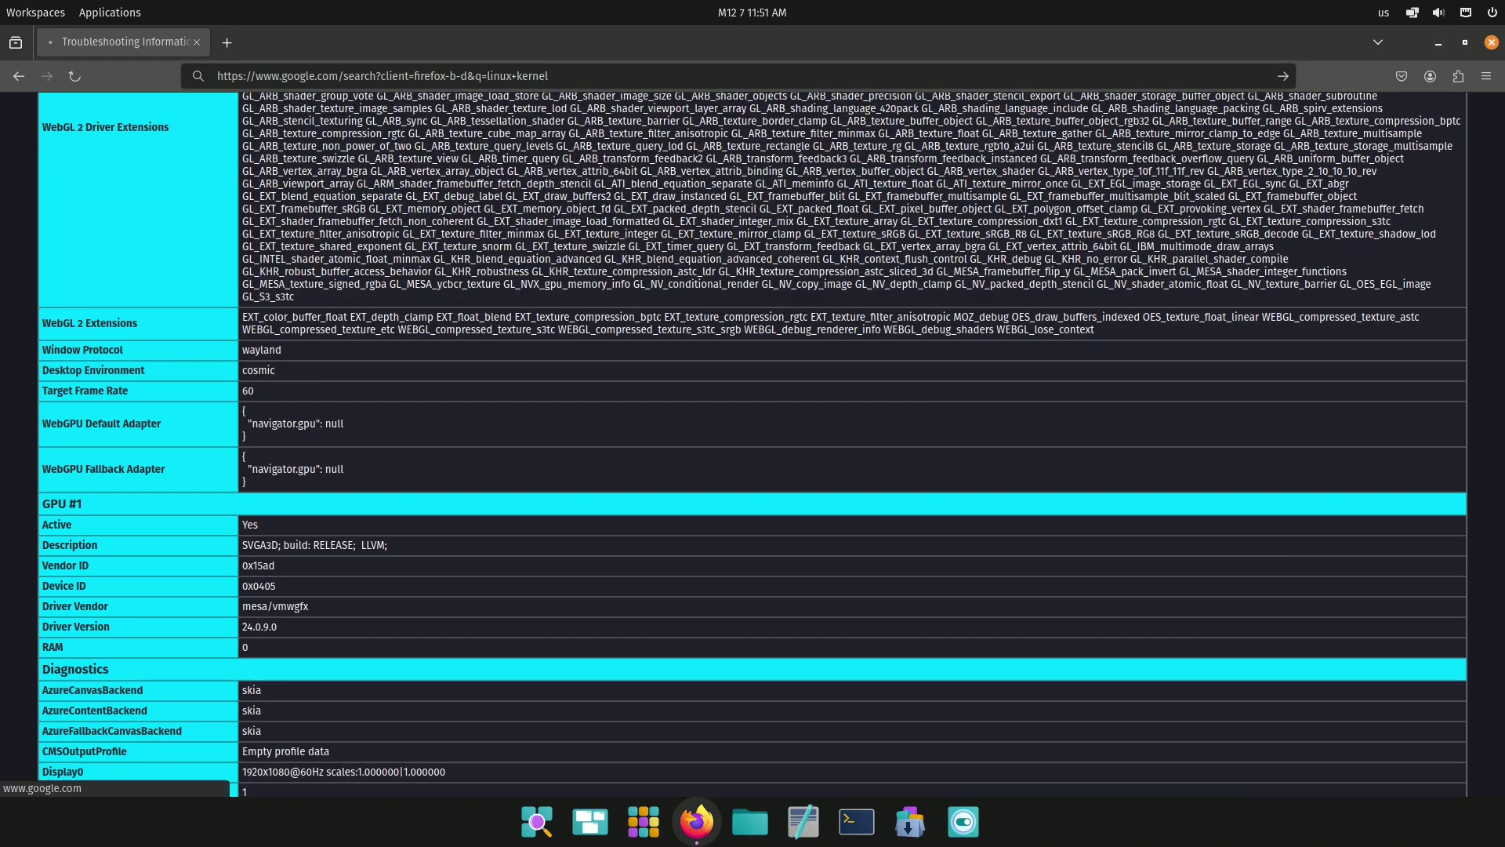
Open kernel.org's Releases page, select the 6.12 row, go back and search 'cosmic desktop'.
{"action": "left_click", "coordinate": [786, 670]}
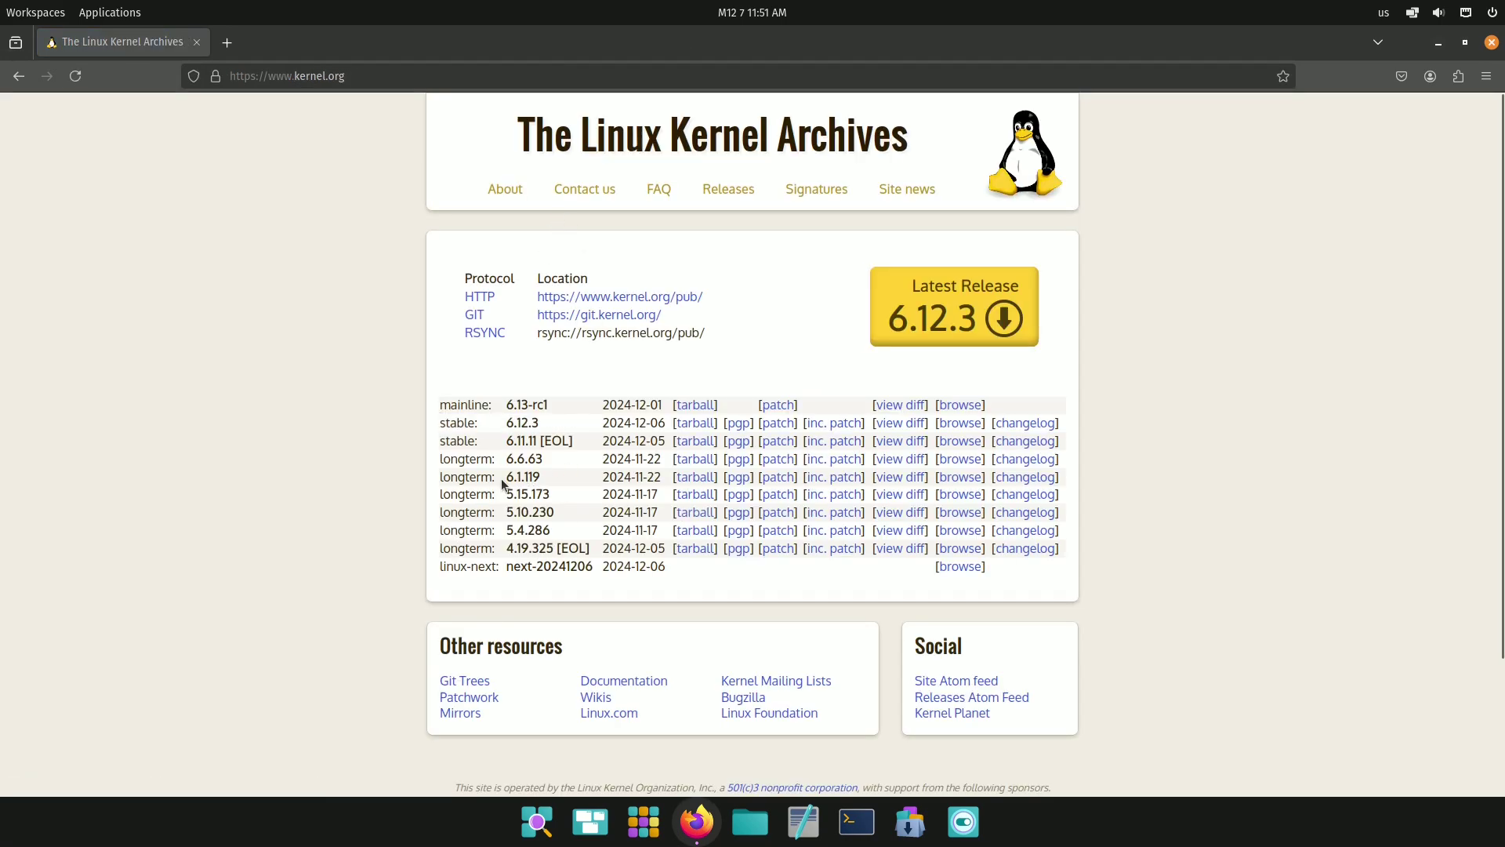
{"action": "left_click", "coordinate": [724, 193]}
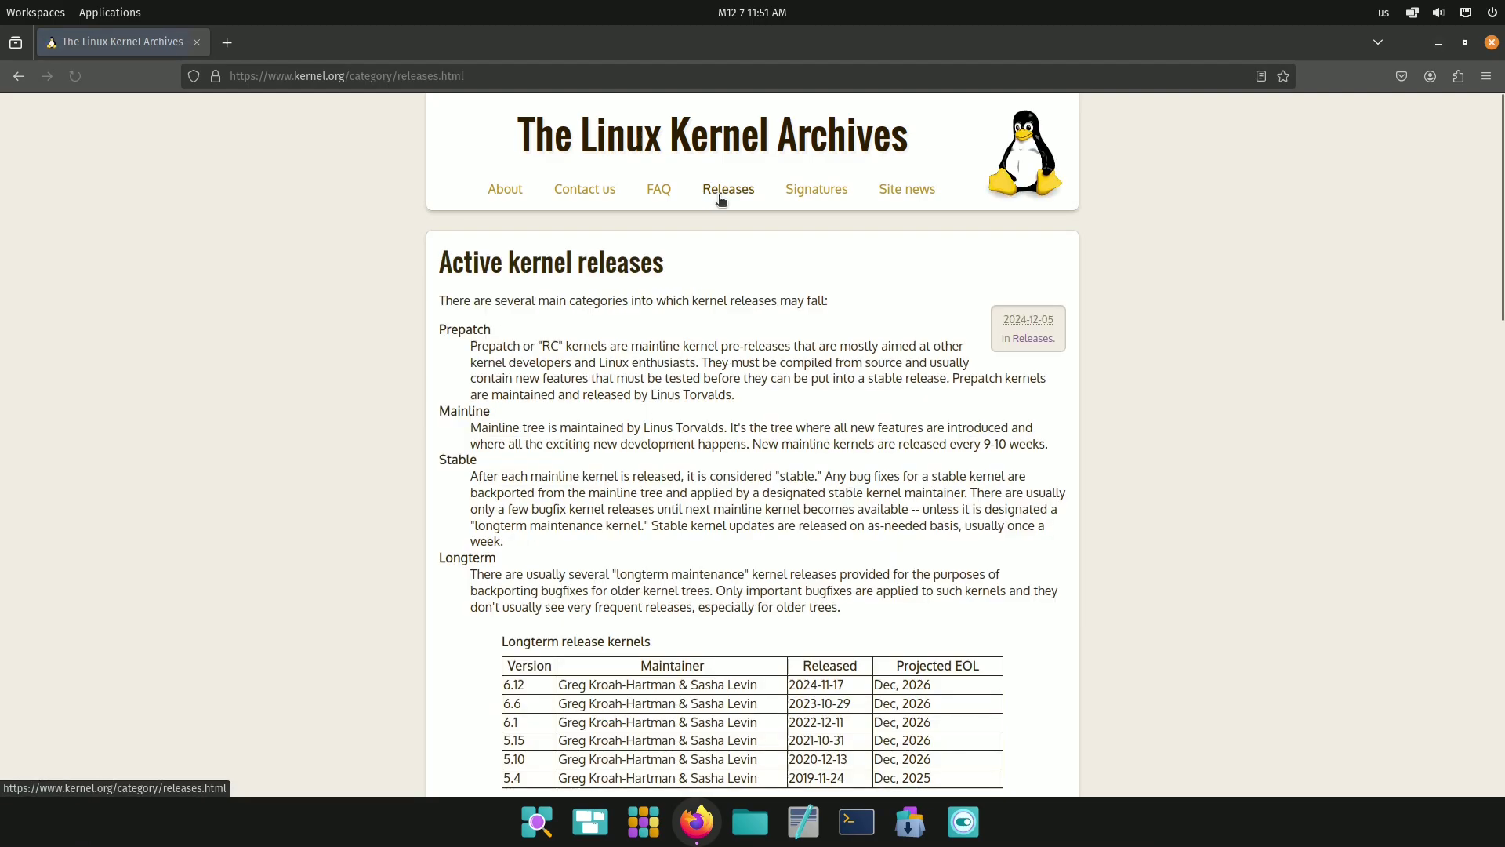
{"action": "left_click_drag", "start_coordinate": [931, 686], "coordinate": [820, 693]}
{"action": "left_click_drag", "start_coordinate": [928, 576], "coordinate": [513, 578]}
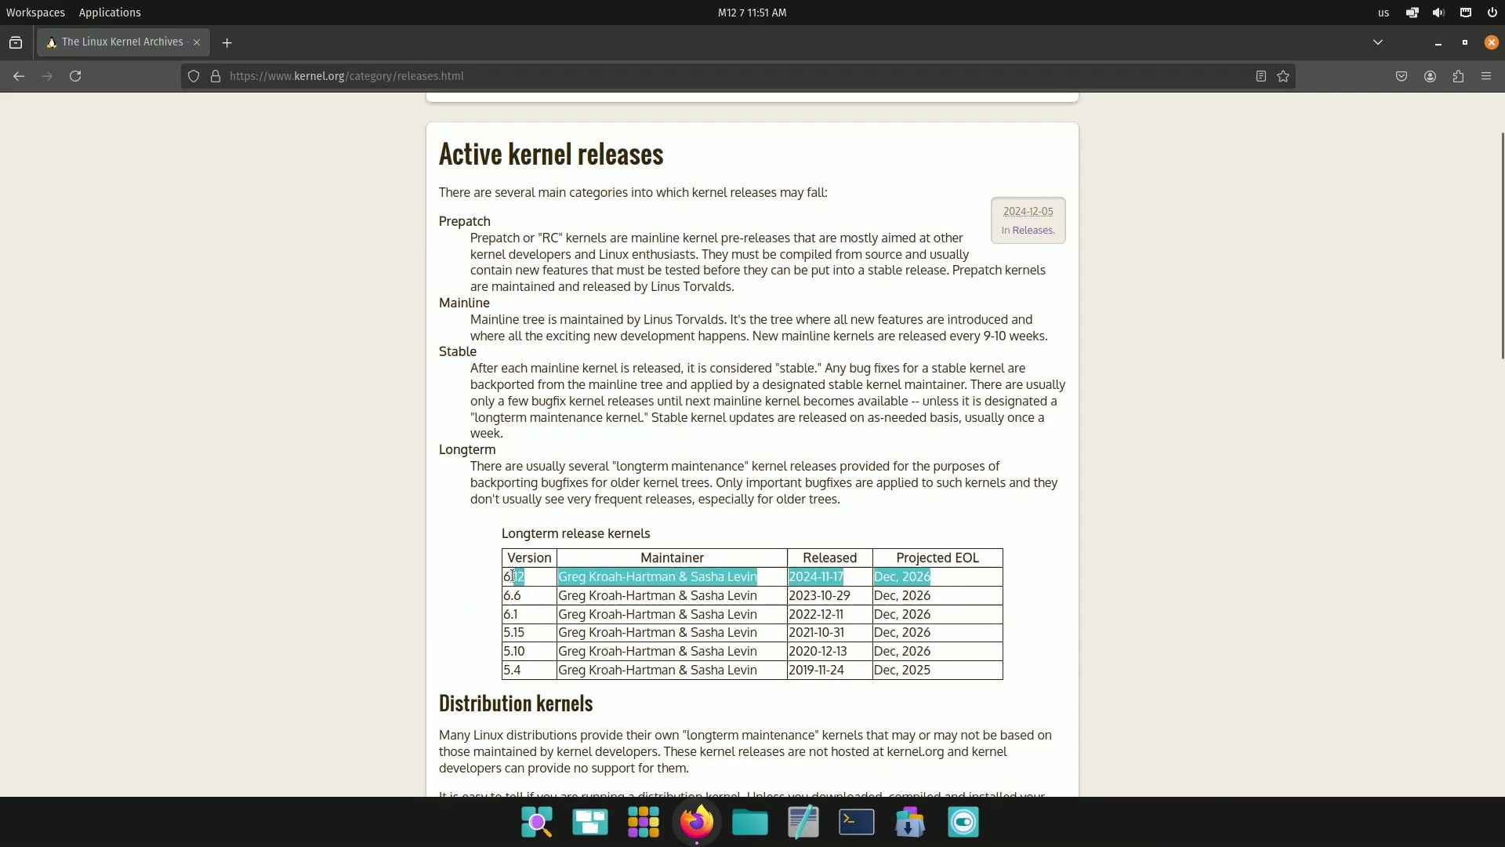
{"action": "left_click", "coordinate": [19, 76]}
{"action": "key", "text": "ctrl+l"}
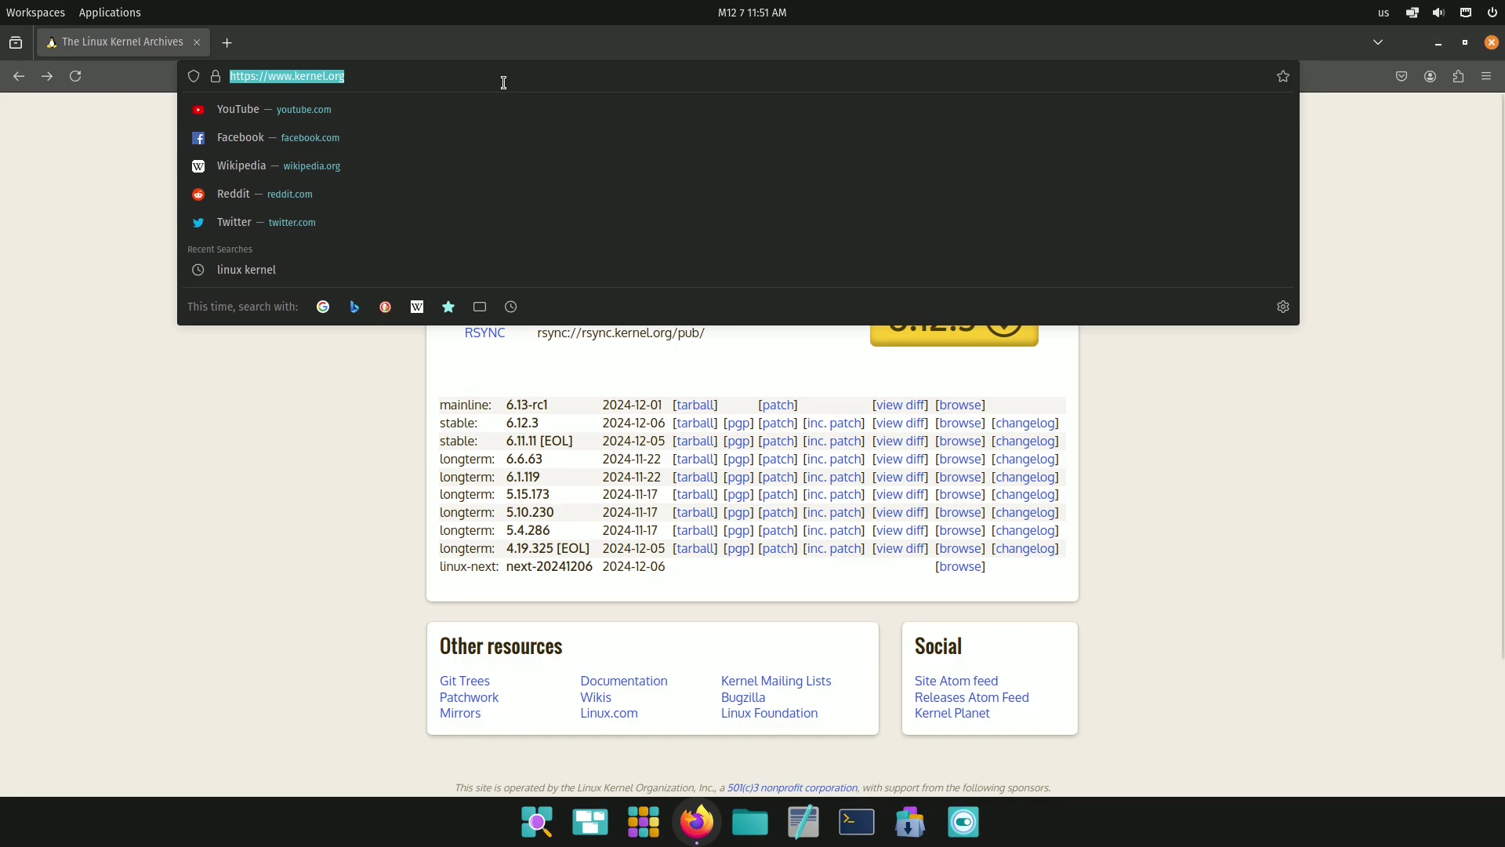
{"action": "type", "text": "costop"}
{"action": "key", "text": "Return"}
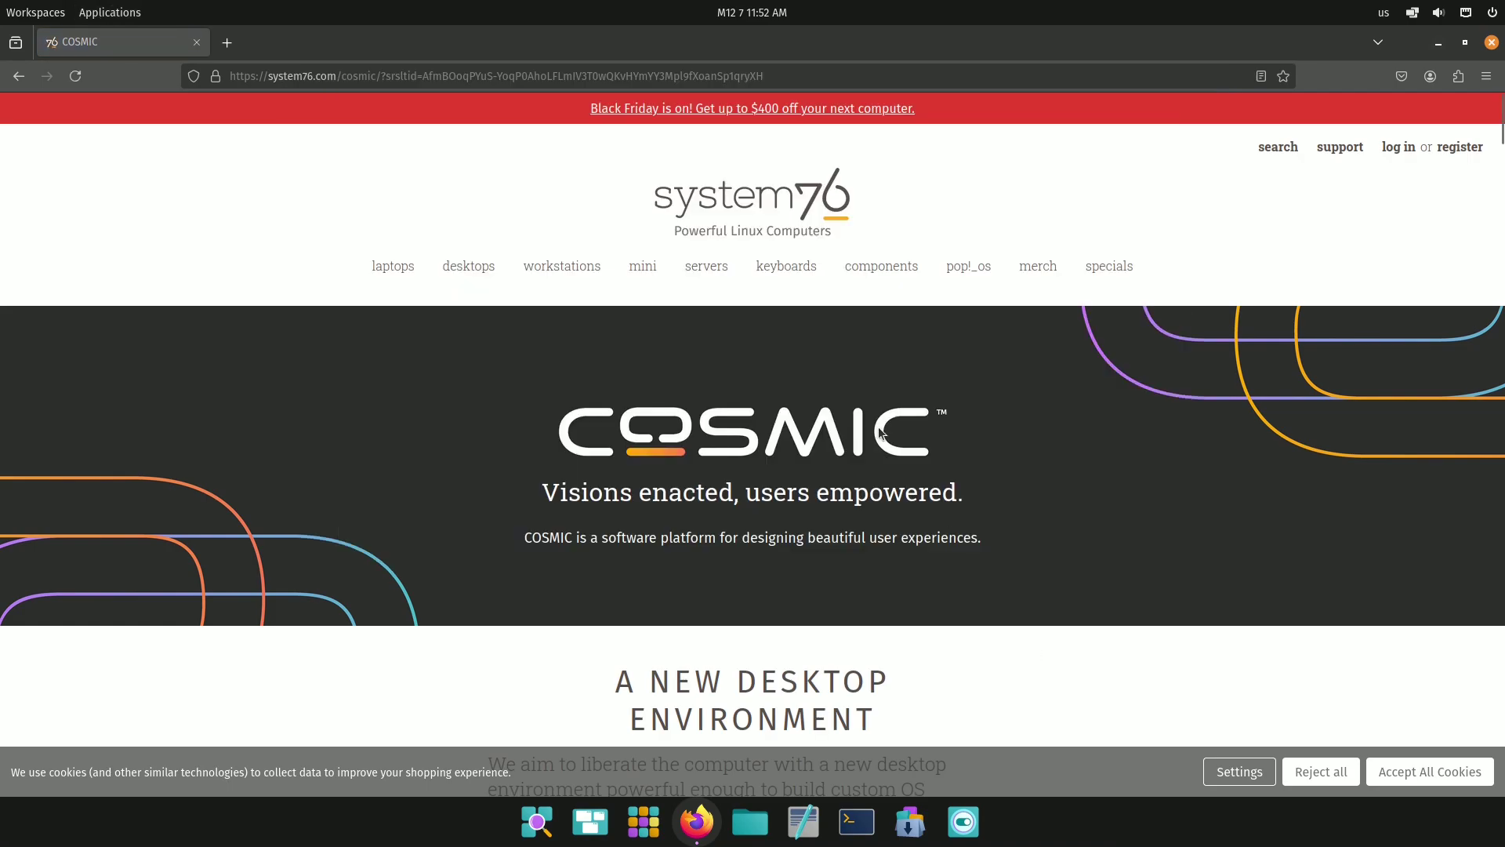
{"action": "scroll", "coordinate": [878, 429], "scroll_direction": "down", "scroll_amount": 10}
{"action": "scroll", "coordinate": [878, 428], "scroll_direction": "up", "scroll_amount": 10}
{"action": "scroll", "coordinate": [878, 430], "scroll_direction": "up", "scroll_amount": 2}
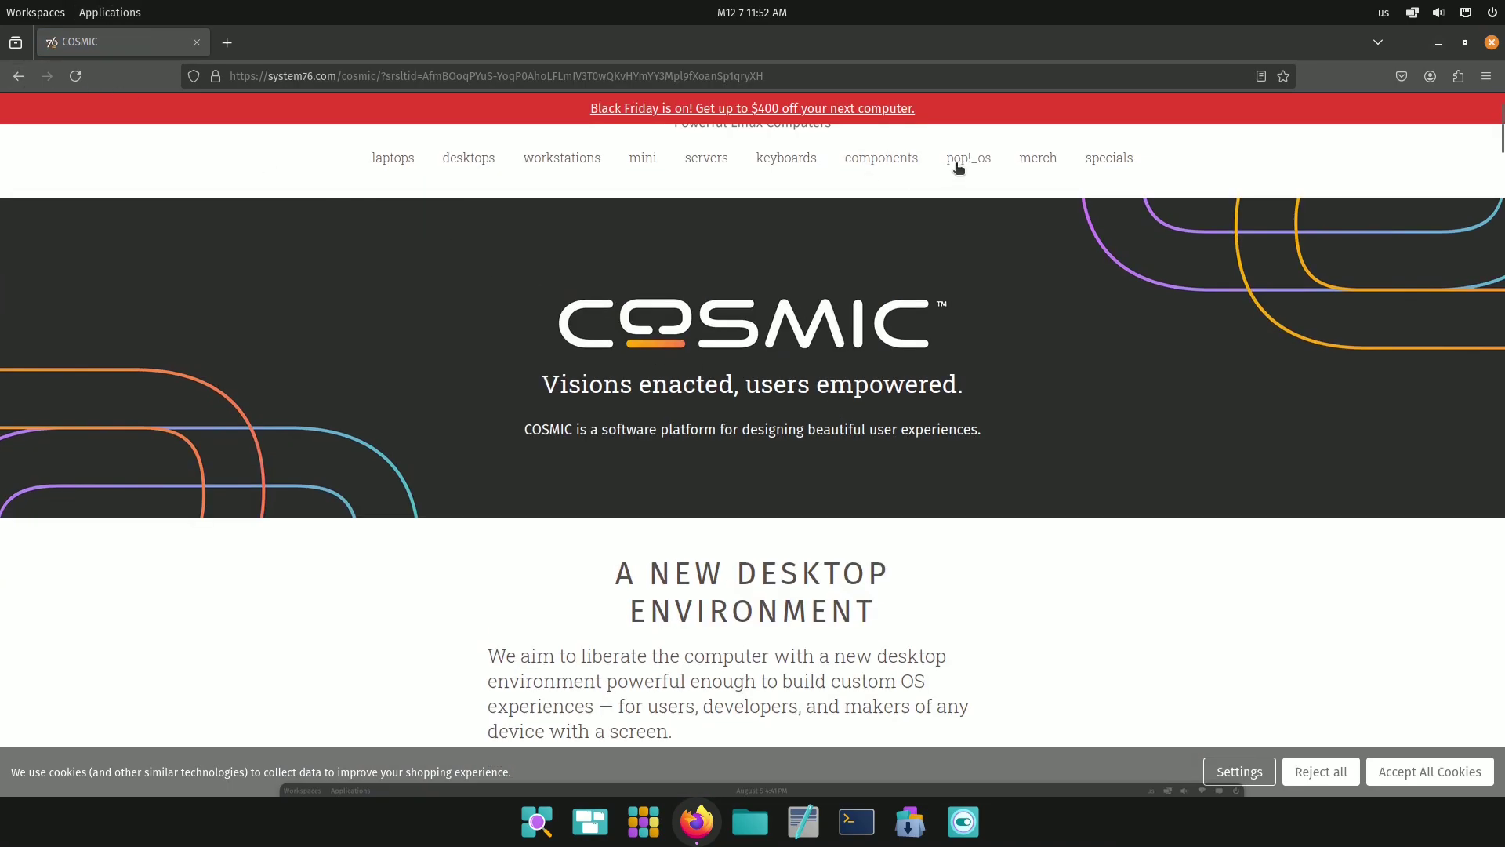
Return to the results and rerun the search as cosmic desktop alpha 4.
{"action": "left_click", "coordinate": [24, 83]}
{"action": "type", "text": "cosmic desktop alpha"}
{"action": "left_click", "coordinate": [338, 127]}
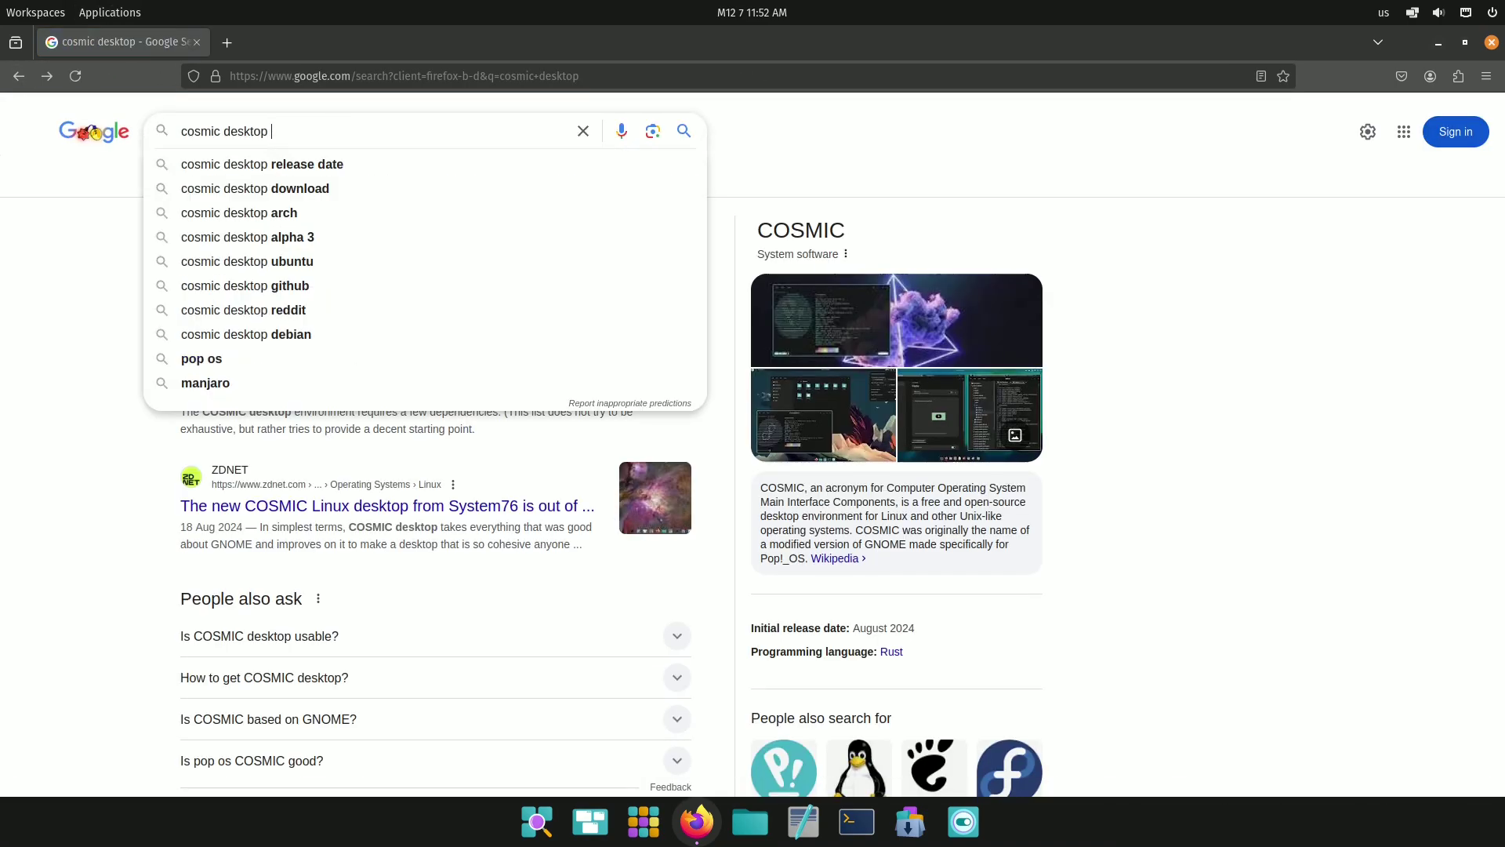
{"action": "type", "text": "4"}
{"action": "key", "text": "Return"}
Select the blog post title, then visit Time & Language and its Region & Language page in Settings.
{"action": "left_click", "coordinate": [303, 266]}
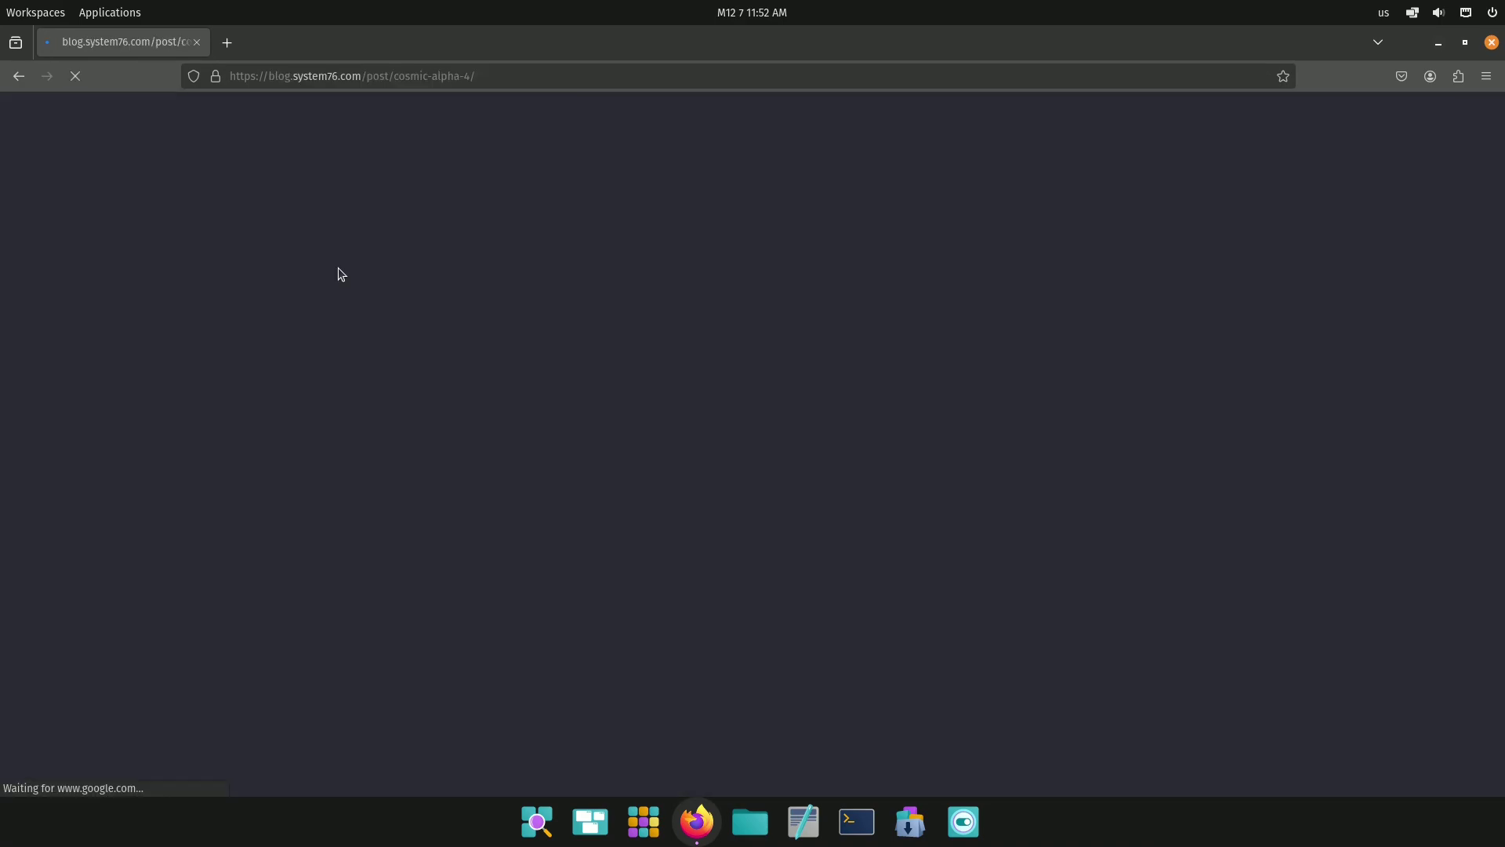
{"action": "left_click_drag", "start_coordinate": [486, 376], "coordinate": [581, 427]}
{"action": "scroll", "coordinate": [627, 436], "scroll_direction": "down", "scroll_amount": 5}
{"action": "scroll", "coordinate": [626, 437], "scroll_direction": "down", "scroll_amount": 15}
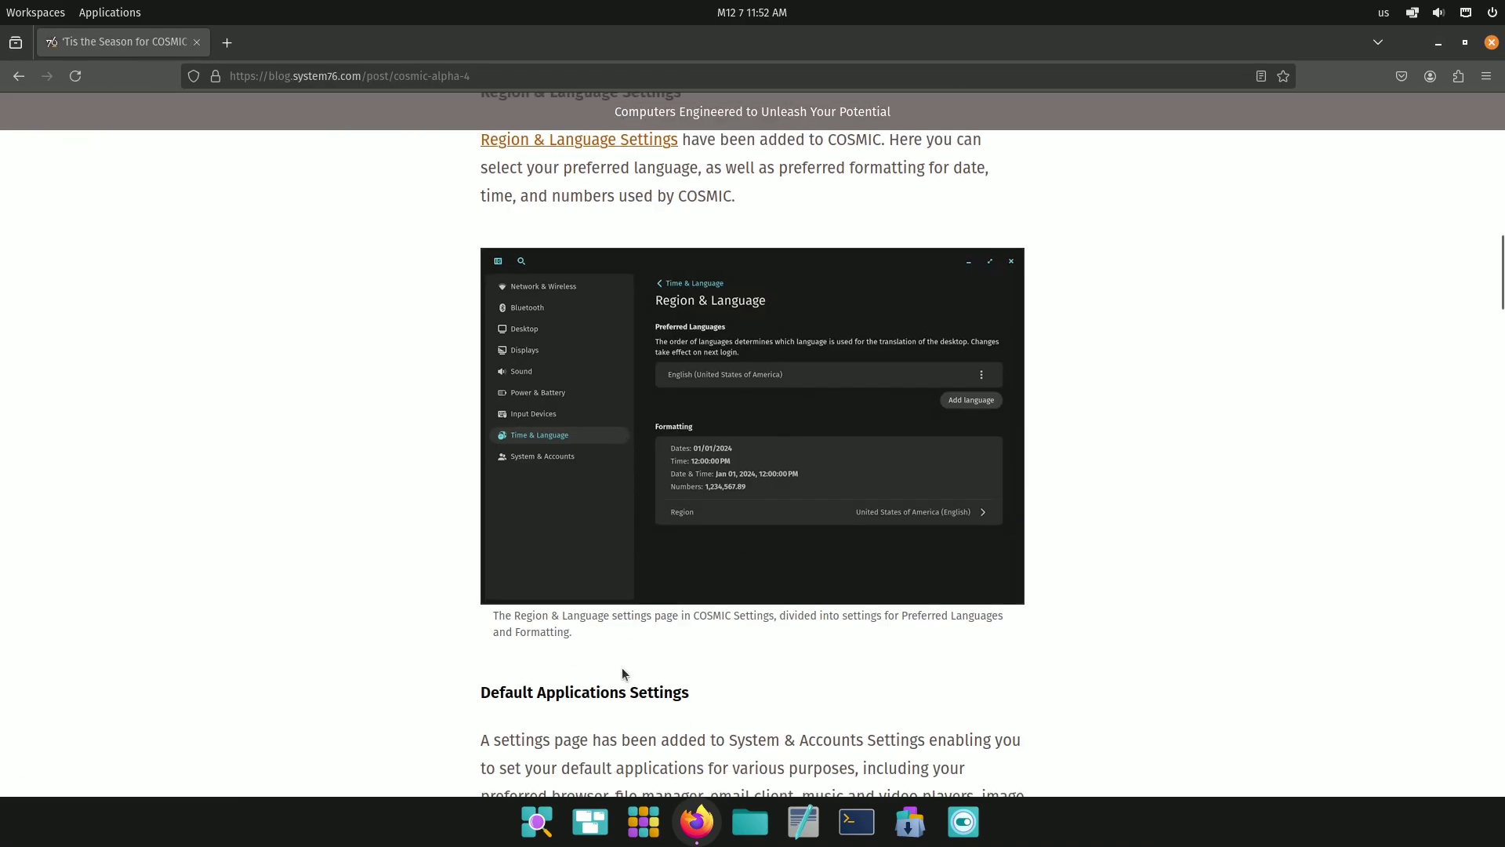
{"action": "left_click", "coordinate": [964, 821]}
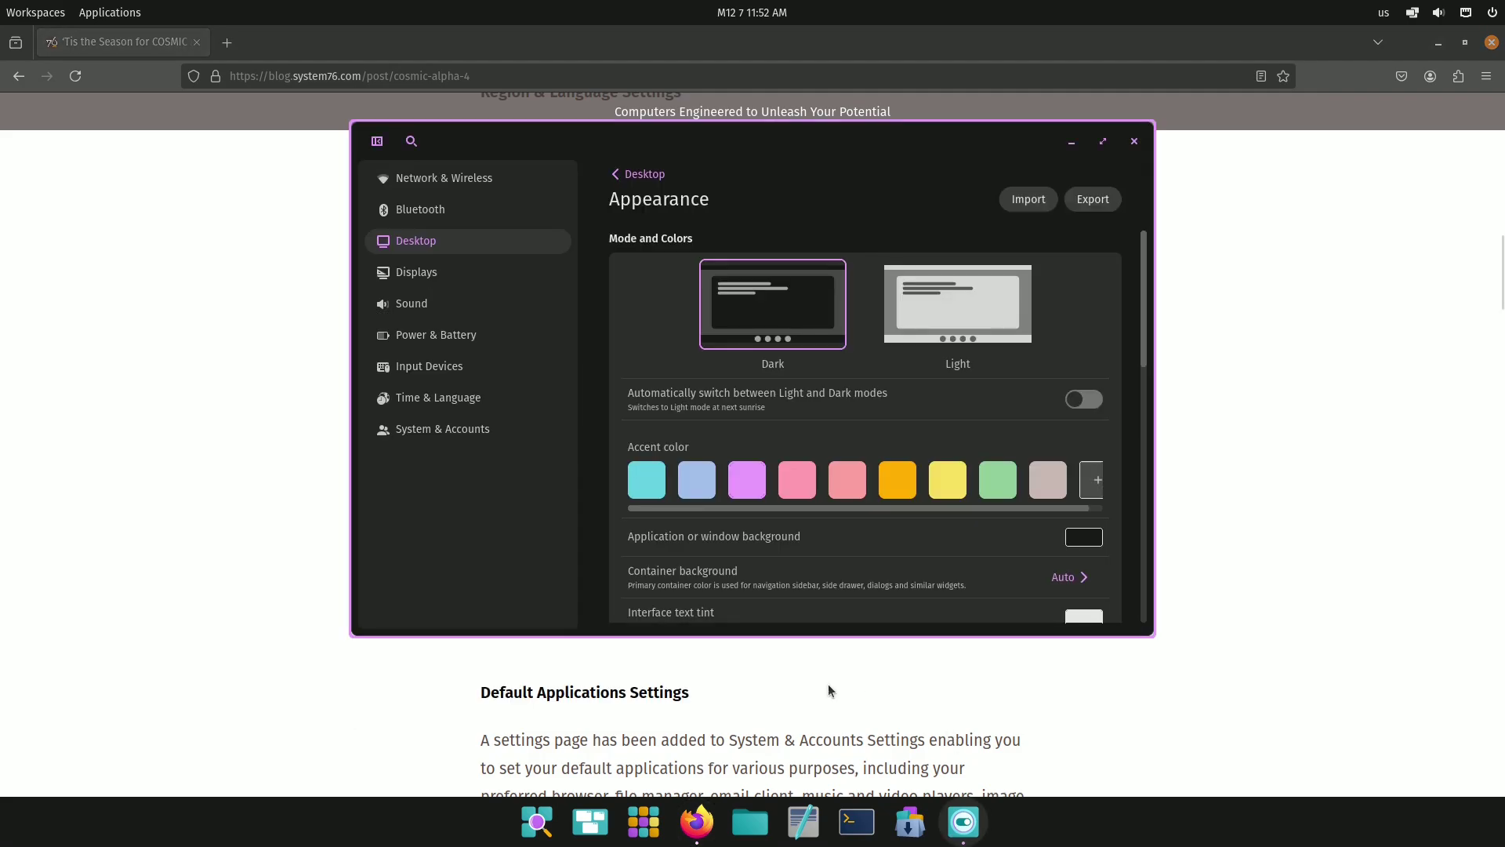
{"action": "left_click", "coordinate": [459, 399]}
{"action": "left_click", "coordinate": [776, 297]}
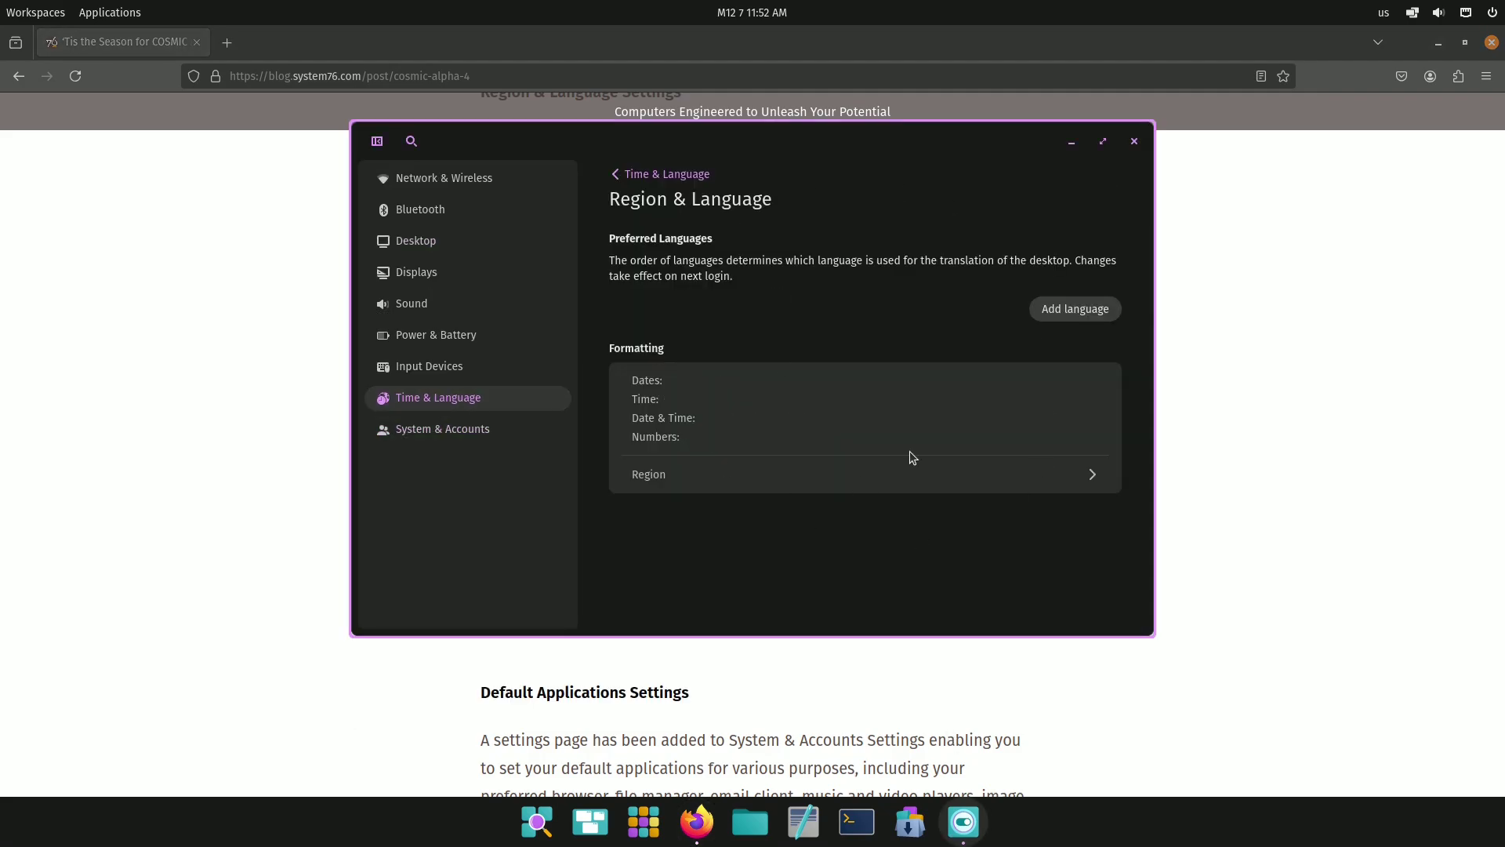
{"action": "left_click", "coordinate": [685, 174]}
{"action": "left_click", "coordinate": [1253, 385]}
{"action": "scroll", "coordinate": [1252, 385], "scroll_direction": "down", "scroll_amount": 5}
In System & Accounts view Default applications and About, glancing at the blog between.
{"action": "left_click", "coordinate": [964, 821]}
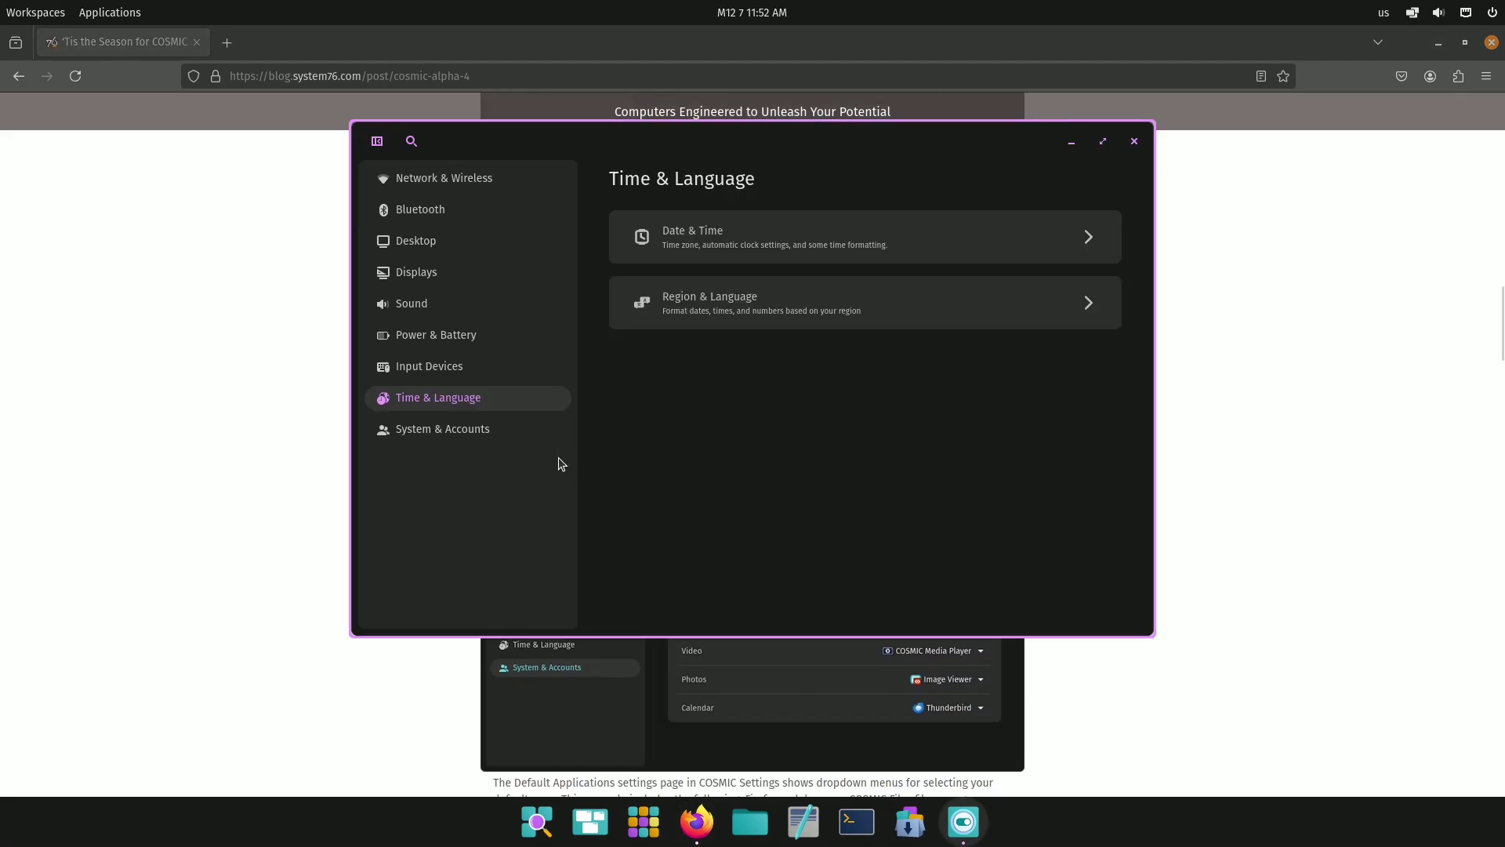
{"action": "left_click", "coordinate": [443, 428]}
{"action": "left_click", "coordinate": [750, 436]}
{"action": "left_click", "coordinate": [1099, 541]}
{"action": "scroll", "coordinate": [1100, 541], "scroll_direction": "down", "scroll_amount": 5}
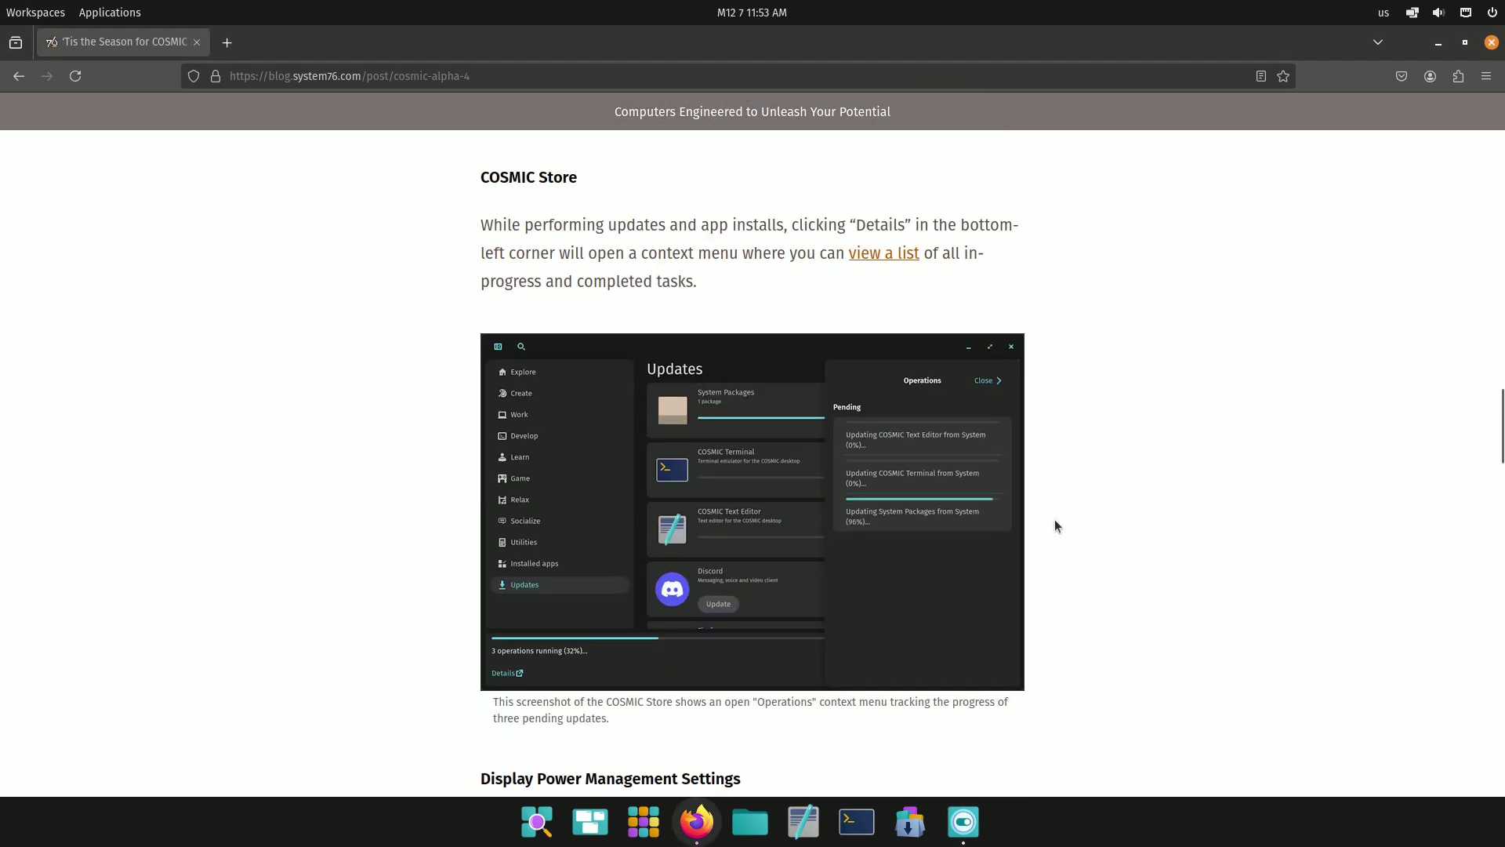
{"action": "left_click", "coordinate": [964, 821]}
{"action": "left_click", "coordinate": [614, 158]}
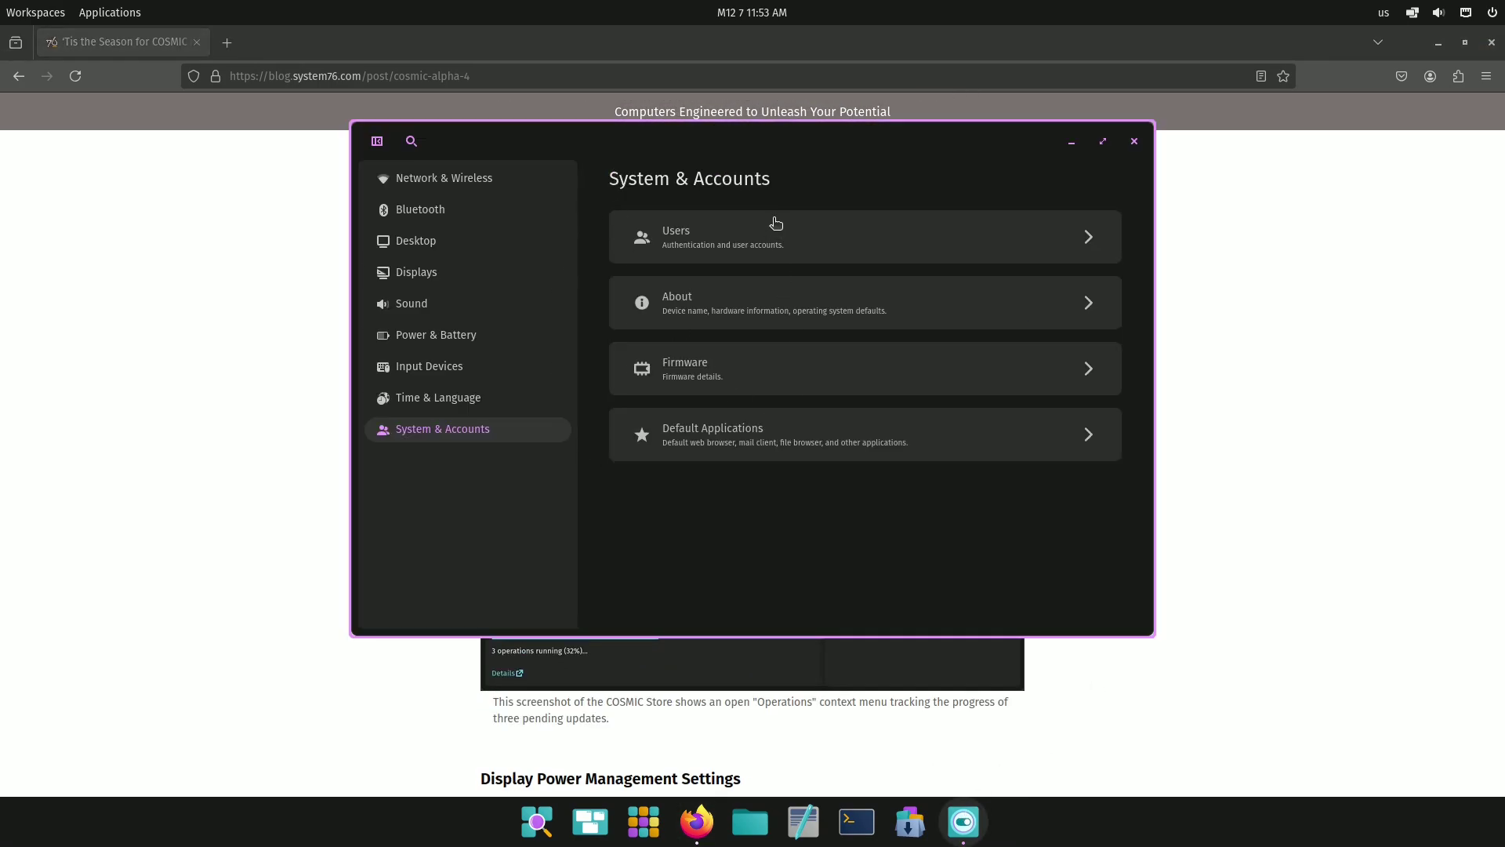
{"action": "left_click", "coordinate": [759, 313]}
{"action": "scroll", "coordinate": [823, 528], "scroll_direction": "down", "scroll_amount": 3}
{"action": "scroll", "coordinate": [823, 528], "scroll_direction": "up", "scroll_amount": 3}
Flip between the About and Firmware pages of System & Accounts.
{"action": "left_click", "coordinate": [664, 174]}
{"action": "left_click", "coordinate": [783, 370]}
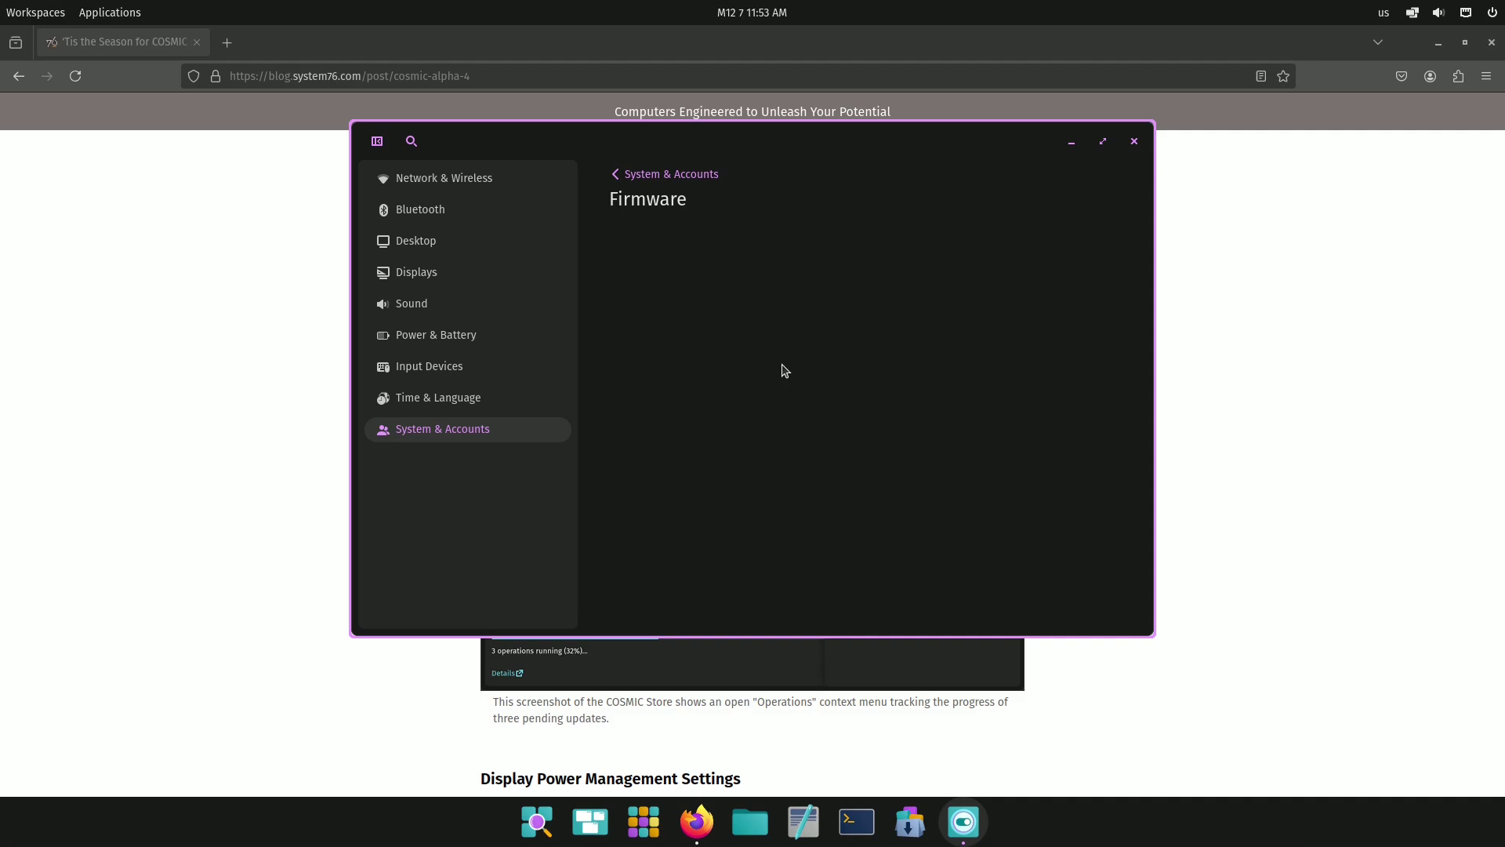
{"action": "left_click", "coordinate": [664, 174]}
{"action": "left_click", "coordinate": [683, 300]}
{"action": "left_click", "coordinate": [665, 174]}
{"action": "left_click", "coordinate": [745, 371]}
{"action": "left_click", "coordinate": [659, 177]}
Launch the Store, check Power & Battery's screen-off choices, return to the blog and open the power menu.
{"action": "key", "text": "alt+Tab"}
{"action": "scroll", "coordinate": [1006, 513], "scroll_direction": "down", "scroll_amount": 3}
{"action": "scroll", "coordinate": [690, 394], "scroll_direction": "up", "scroll_amount": 2}
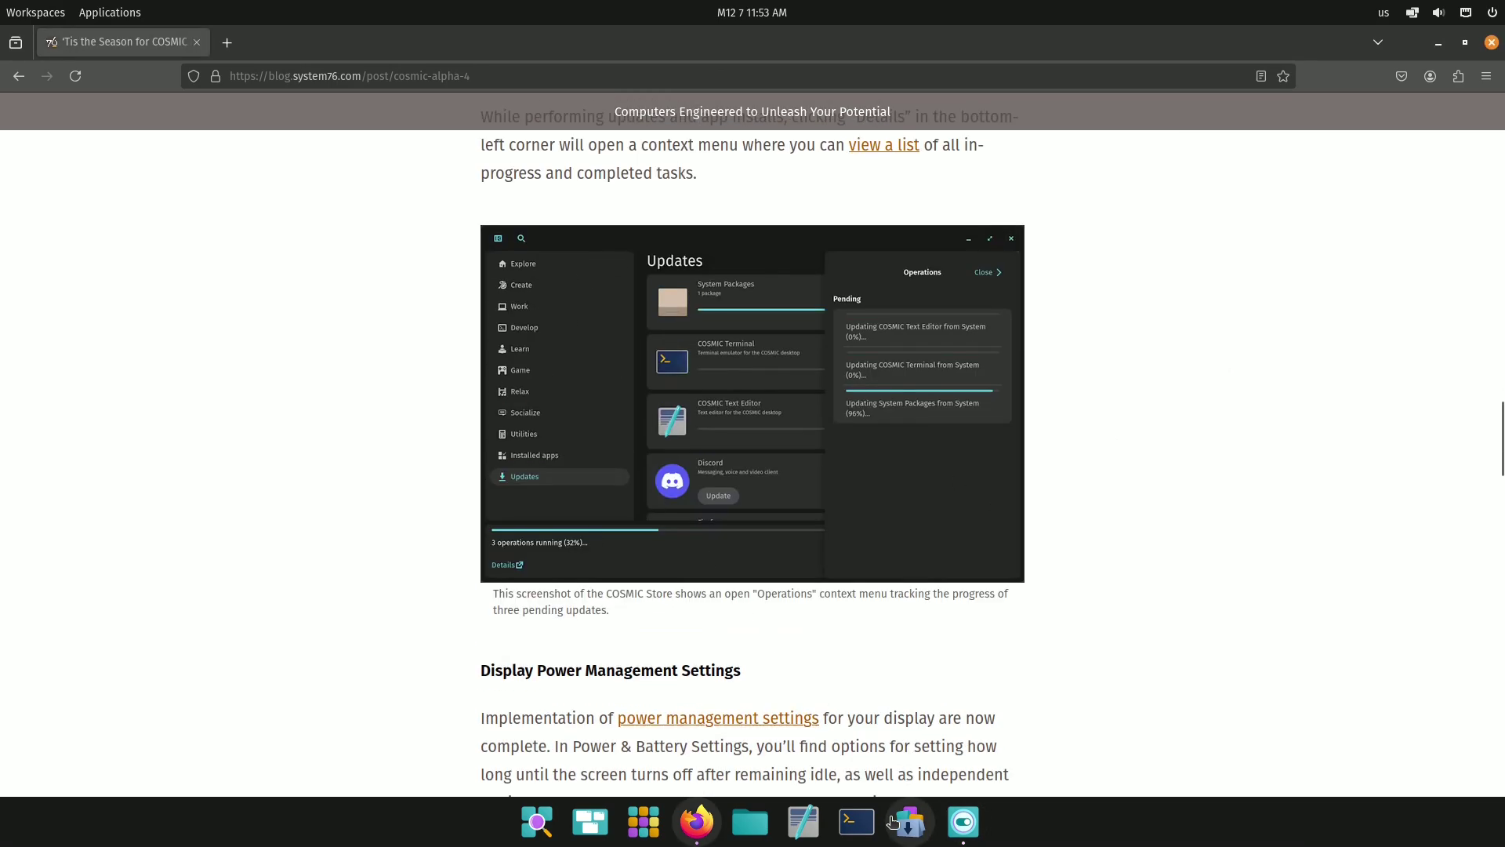
{"action": "left_click", "coordinate": [920, 829]}
{"action": "scroll", "coordinate": [843, 428], "scroll_direction": "down", "scroll_amount": 5}
{"action": "key", "text": "alt+Tab"}
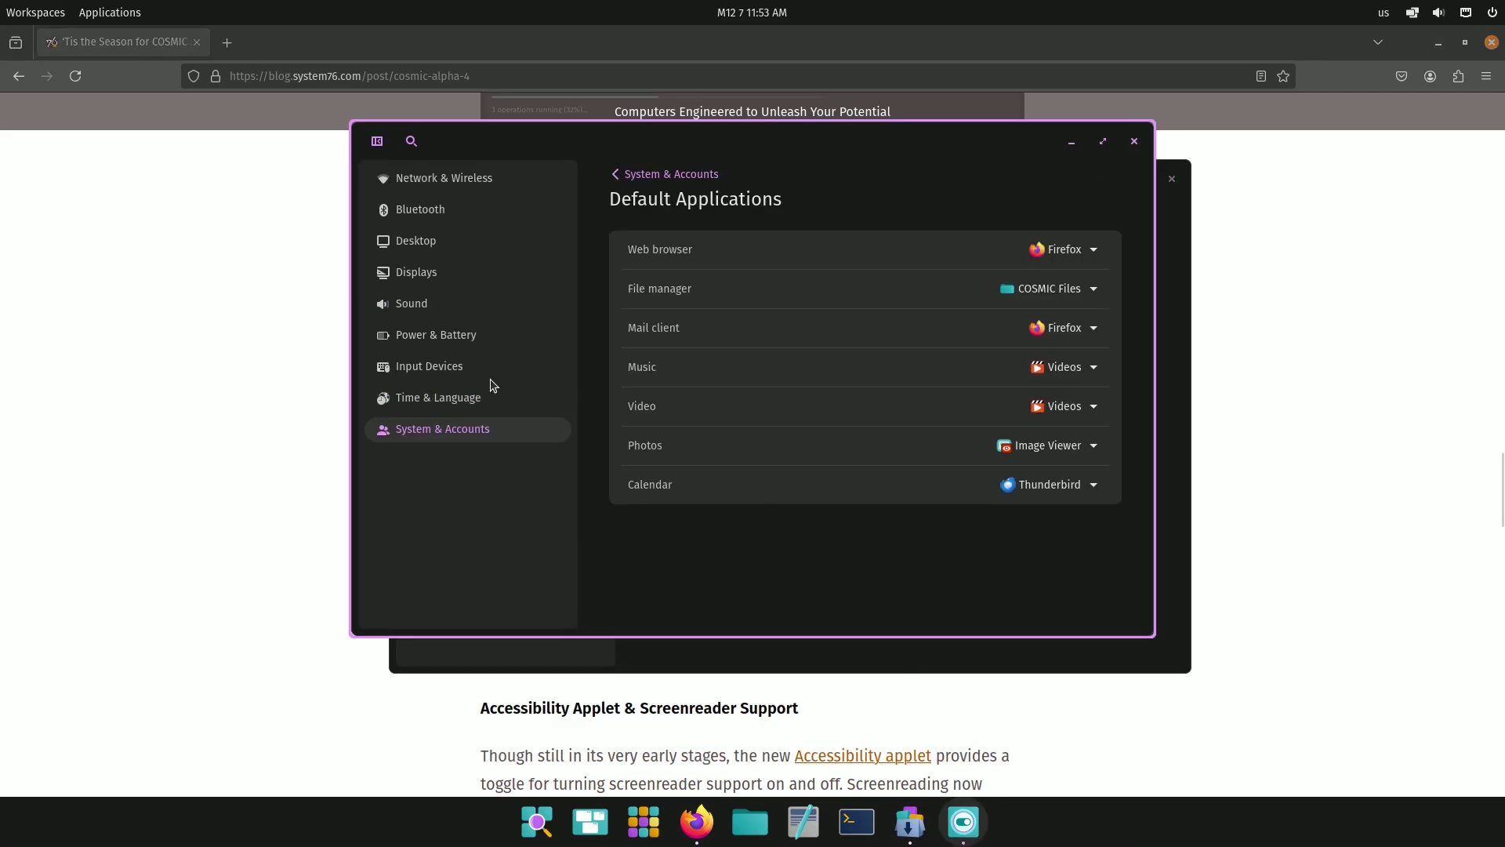
{"action": "left_click", "coordinate": [436, 334]}
{"action": "left_click", "coordinate": [1082, 411]}
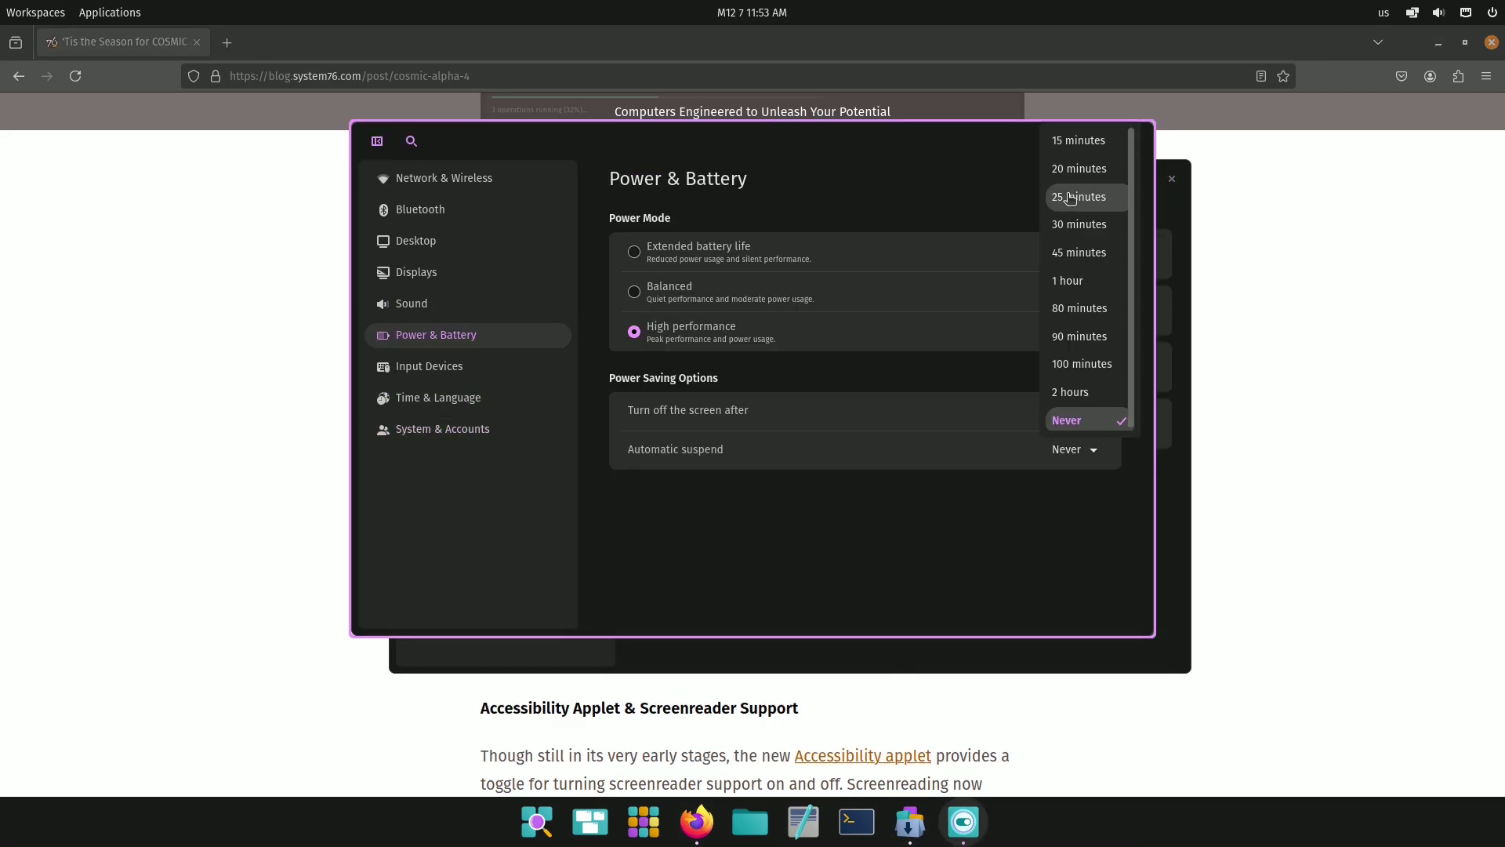
{"action": "left_click", "coordinate": [288, 618]}
{"action": "scroll", "coordinate": [743, 591], "scroll_direction": "down", "scroll_amount": 4}
{"action": "left_click", "coordinate": [1413, 12]}
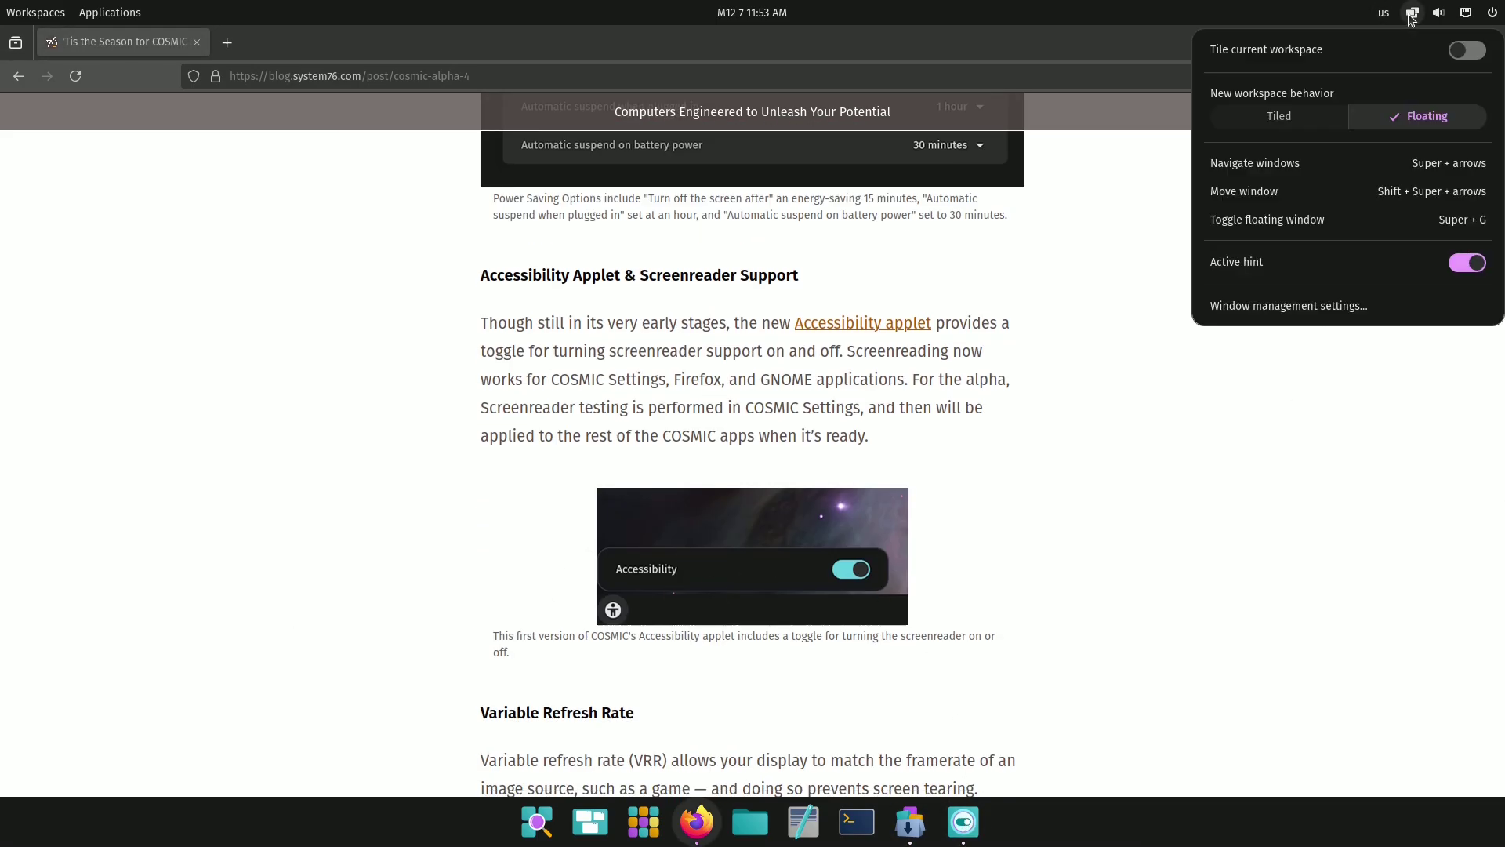
Reopen Settings and tour Time & Language's Region & Language and Date & Time pages.
{"action": "left_click", "coordinate": [1161, 405]}
{"action": "scroll", "coordinate": [809, 444], "scroll_direction": "down", "scroll_amount": 4}
{"action": "scroll", "coordinate": [808, 443], "scroll_direction": "up", "scroll_amount": 1}
{"action": "scroll", "coordinate": [777, 627], "scroll_direction": "down", "scroll_amount": 5}
{"action": "scroll", "coordinate": [778, 626], "scroll_direction": "down", "scroll_amount": 5}
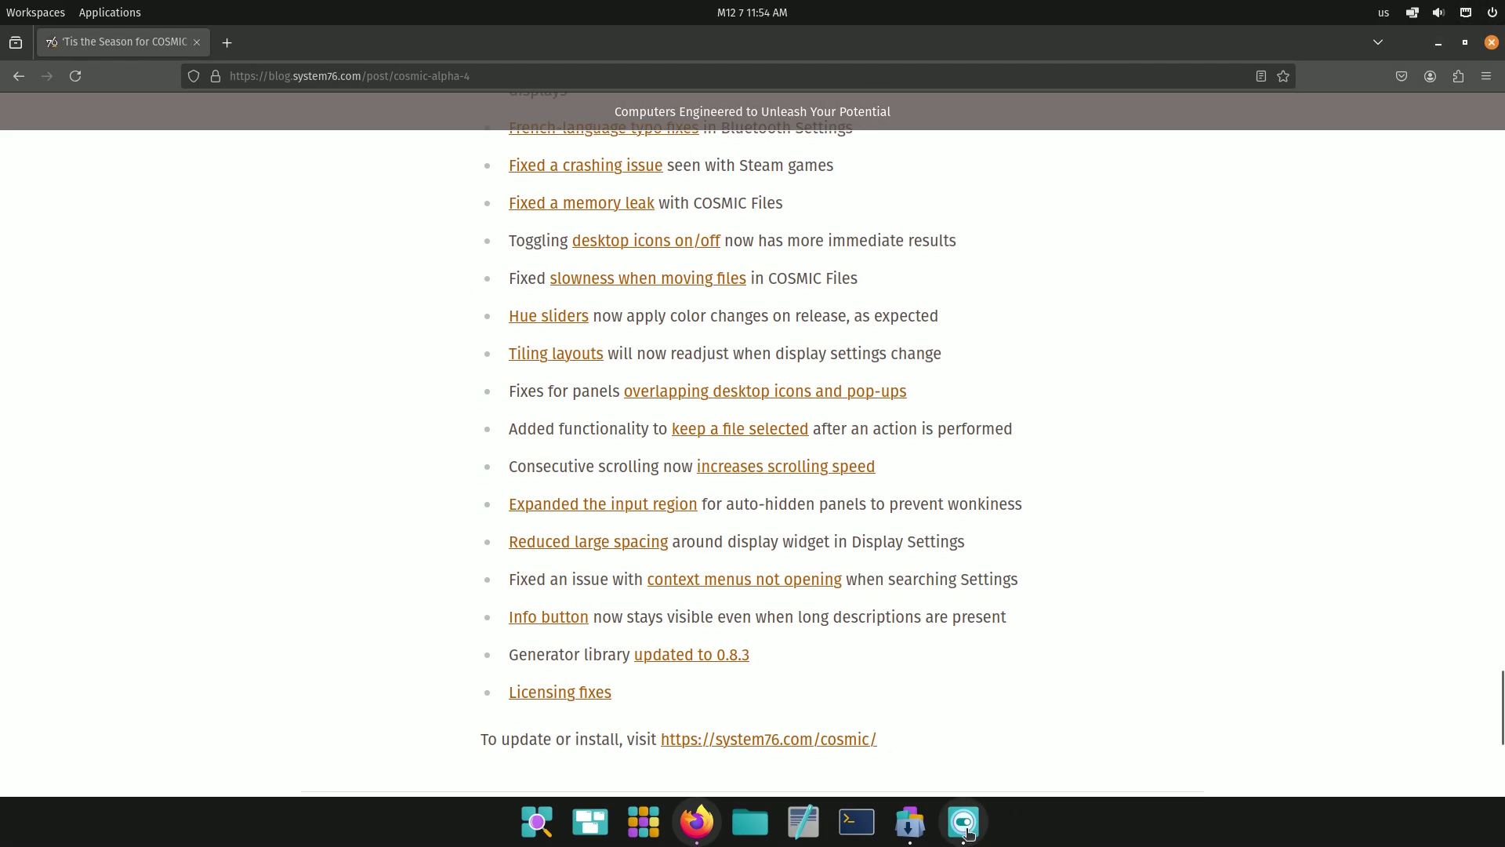
{"action": "left_click", "coordinate": [963, 821]}
{"action": "left_click", "coordinate": [482, 428]}
{"action": "left_click", "coordinate": [498, 403]}
{"action": "left_click", "coordinate": [802, 316]}
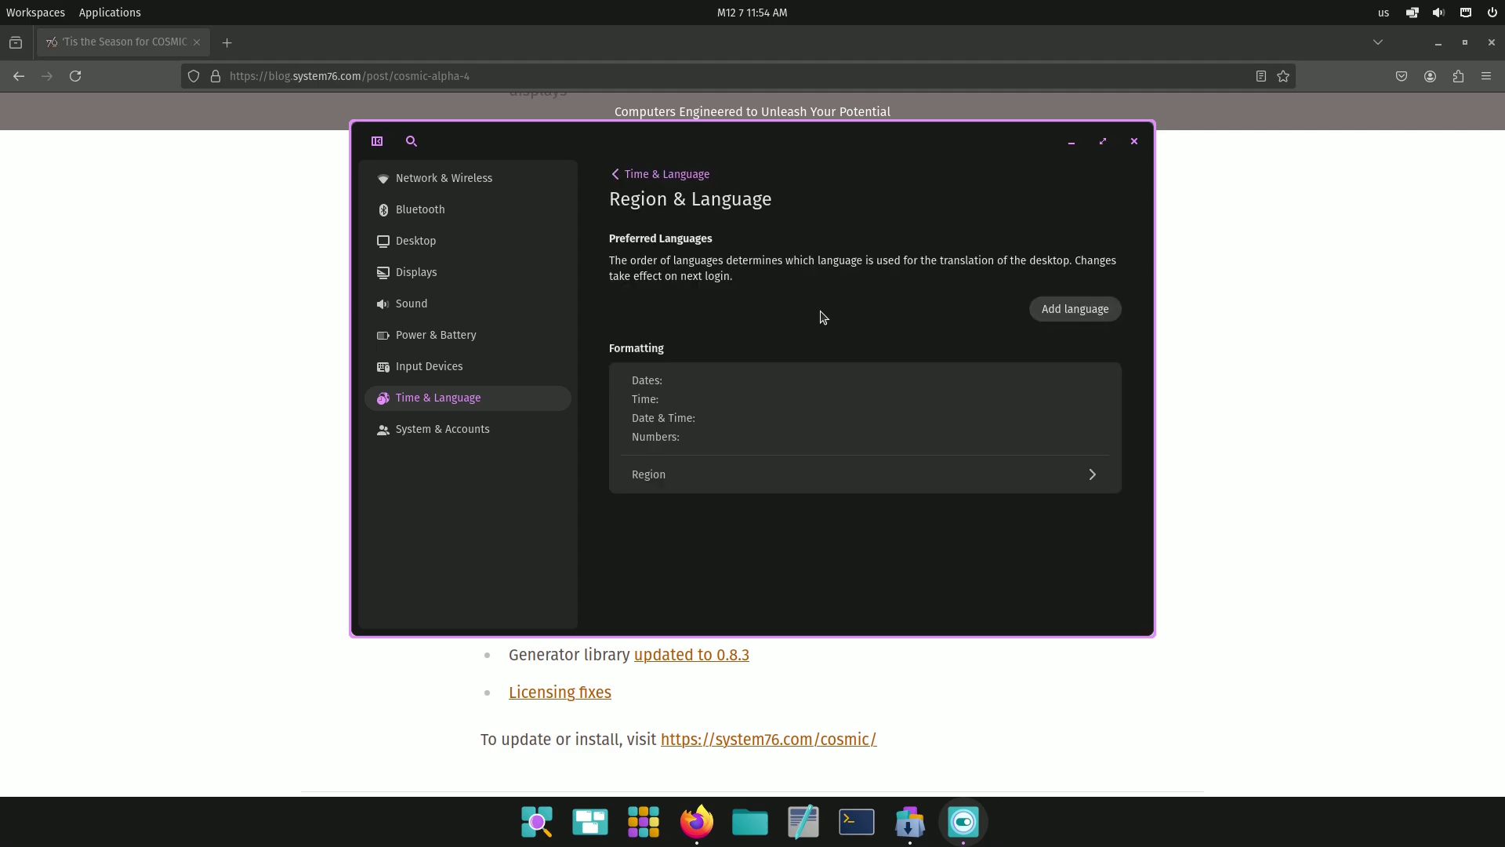
{"action": "left_click", "coordinate": [624, 172]}
{"action": "left_click", "coordinate": [742, 235]}
{"action": "left_click", "coordinate": [616, 171]}
Visit Input Devices' mouse and keyboard pages, then Power & Battery and Sound.
{"action": "left_click", "coordinate": [447, 366]}
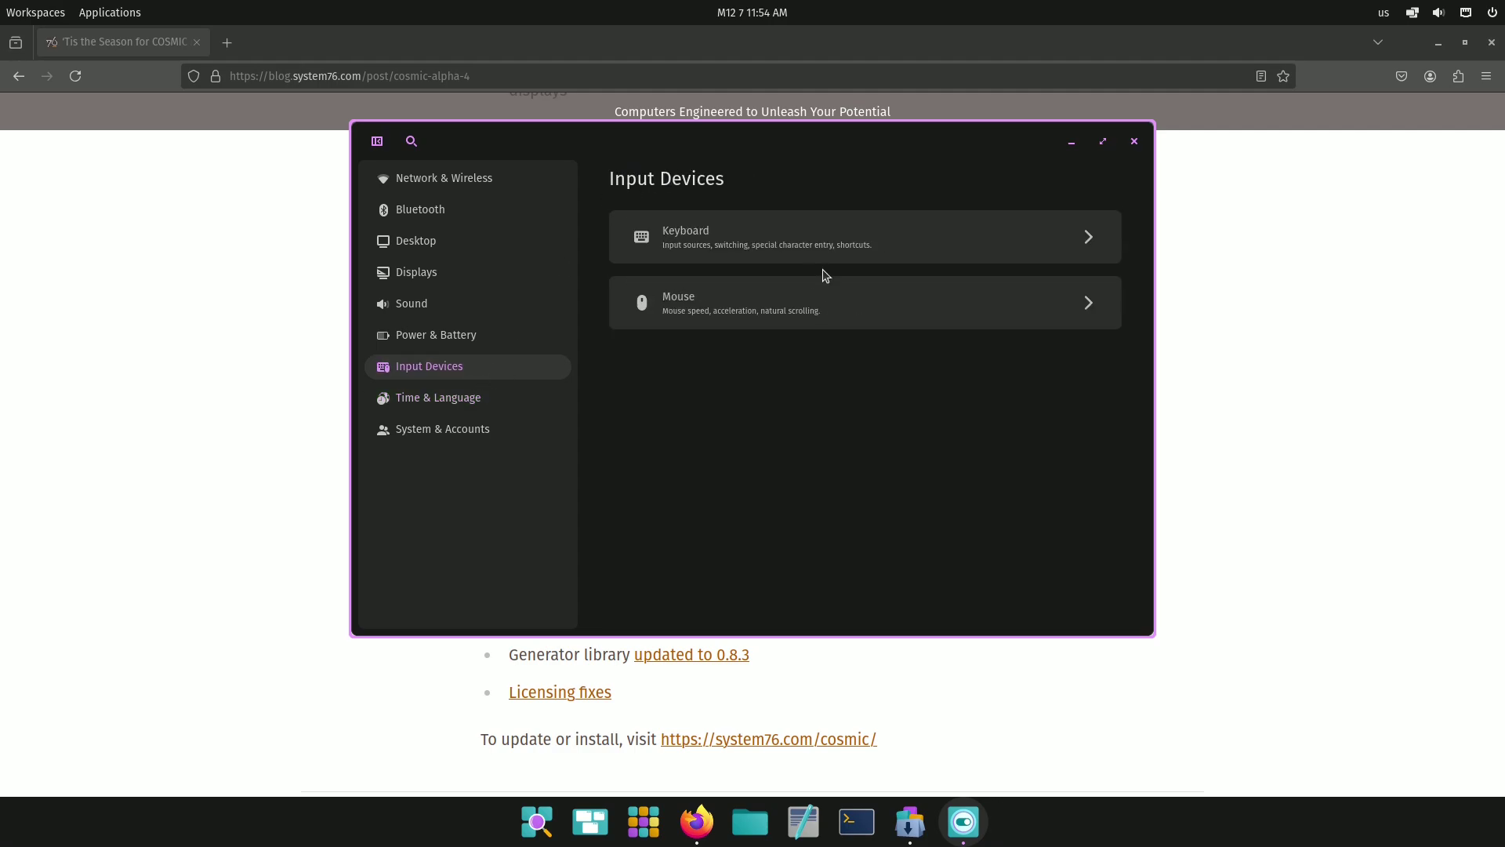
{"action": "left_click", "coordinate": [823, 303]}
{"action": "left_click", "coordinate": [677, 181]}
{"action": "left_click", "coordinate": [753, 249]}
{"action": "scroll", "coordinate": [784, 418], "scroll_direction": "down", "scroll_amount": 3}
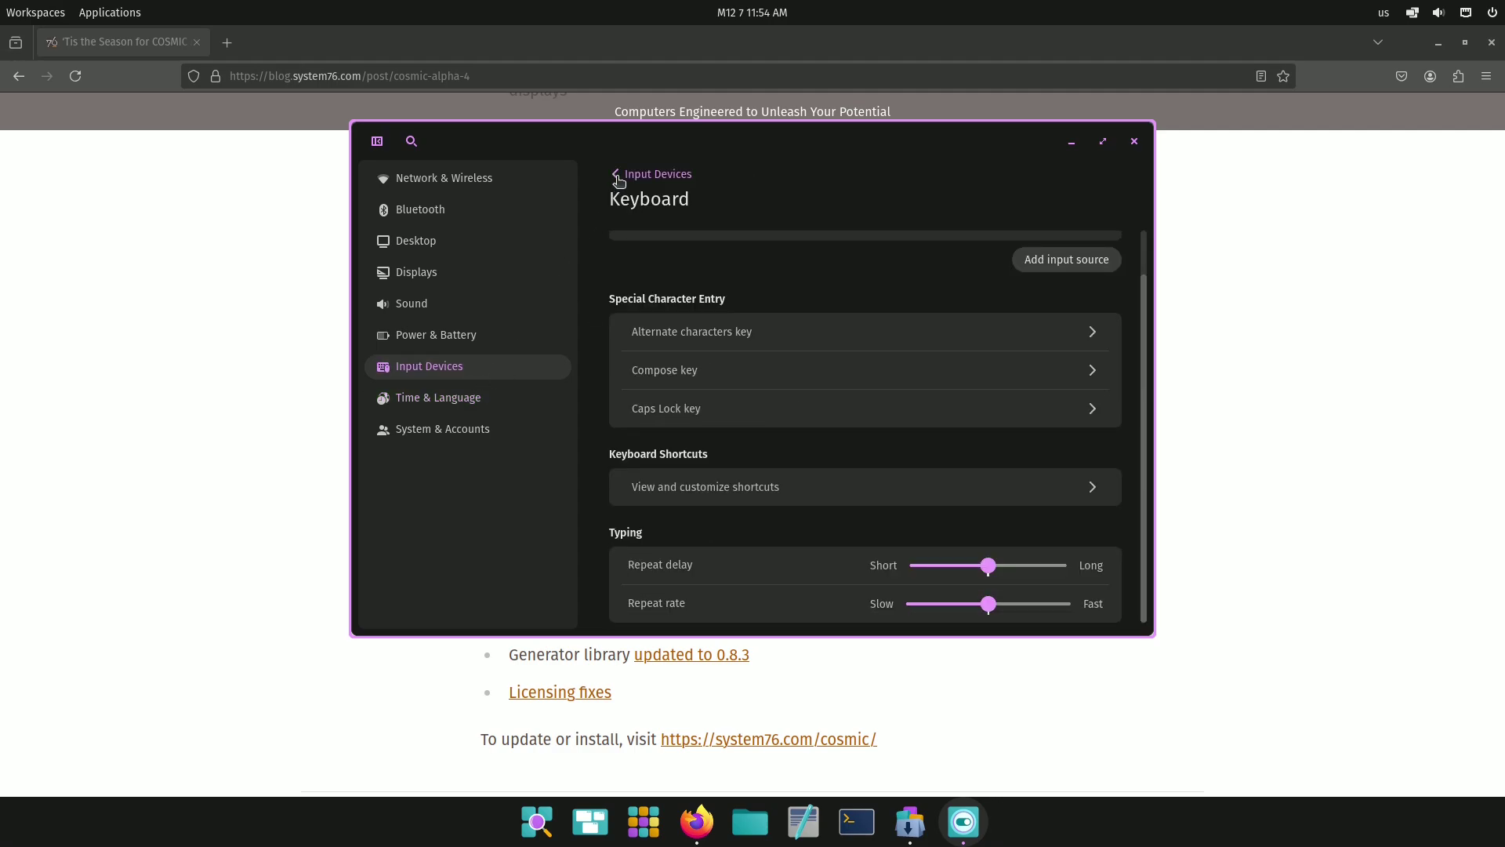
{"action": "left_click", "coordinate": [507, 342]}
{"action": "left_click", "coordinate": [479, 313]}
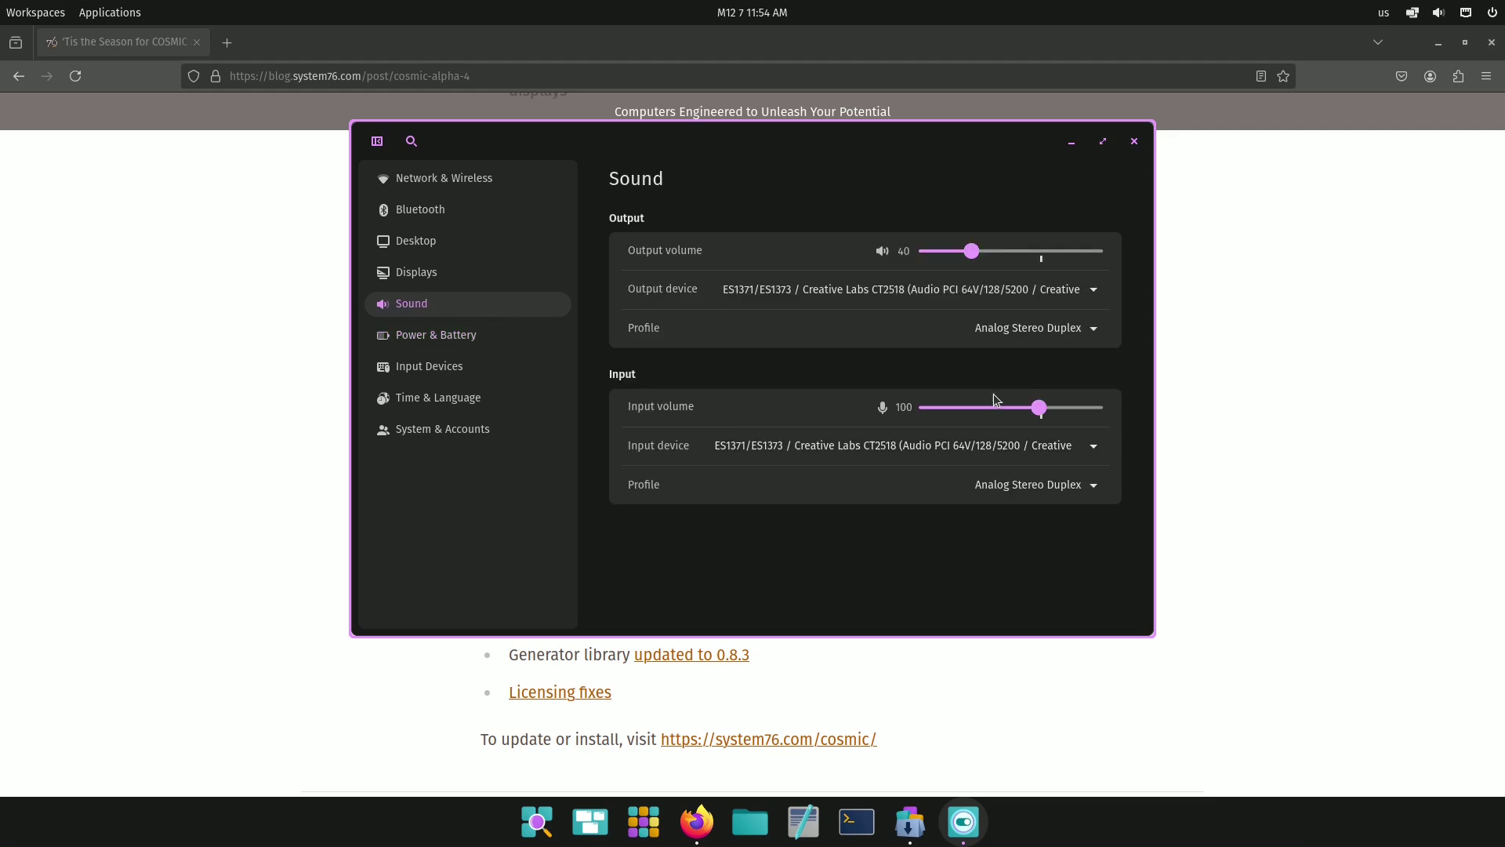
View Displays, then Desktop's Window management and Workspaces pages.
{"action": "left_click", "coordinate": [402, 273]}
{"action": "left_click", "coordinate": [474, 237]}
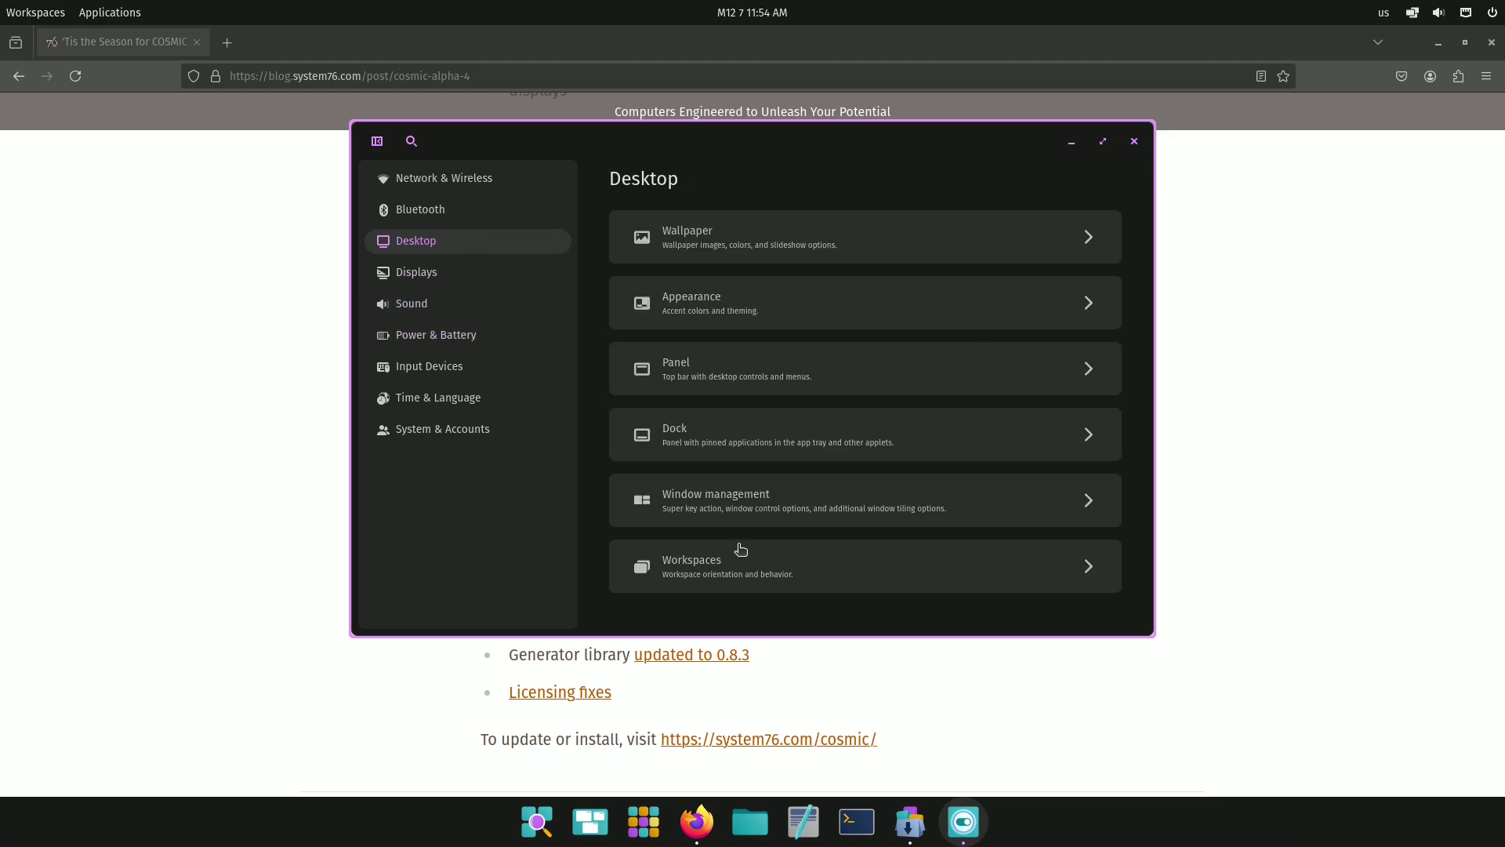
{"action": "left_click", "coordinate": [765, 509]}
{"action": "left_click", "coordinate": [651, 180]}
{"action": "left_click", "coordinate": [730, 570]}
{"action": "left_click", "coordinate": [652, 189]}
View Desktop's Dock, Panel and Wallpaper pages, then Bluetooth.
{"action": "left_click", "coordinate": [703, 441]}
{"action": "scroll", "coordinate": [643, 218], "scroll_direction": "down", "scroll_amount": 3}
{"action": "left_click", "coordinate": [647, 179]}
{"action": "left_click", "coordinate": [710, 364]}
{"action": "scroll", "coordinate": [711, 335], "scroll_direction": "down", "scroll_amount": 3}
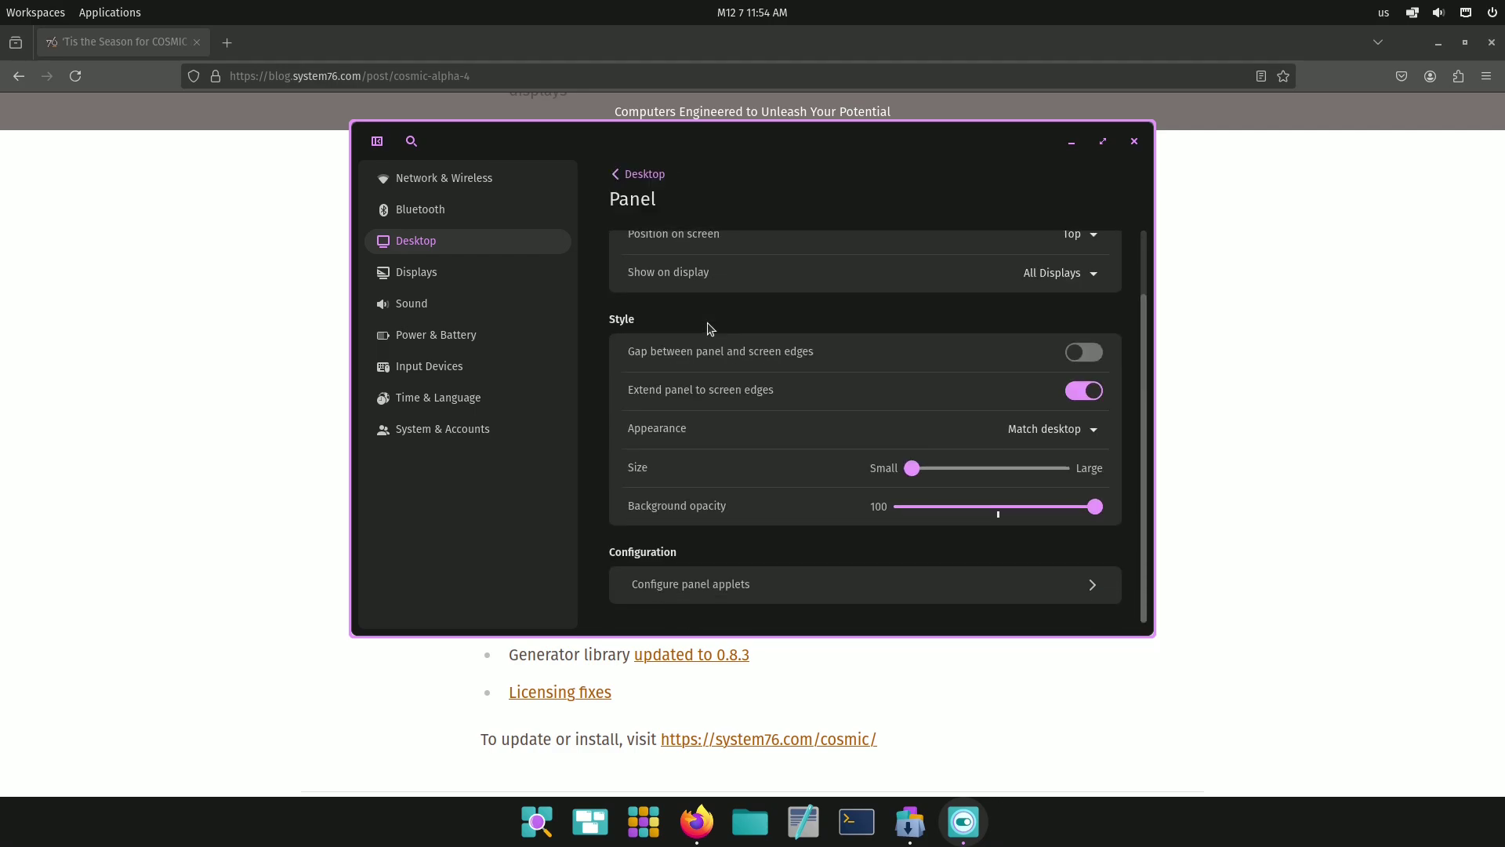
{"action": "left_click", "coordinate": [638, 179]}
{"action": "left_click", "coordinate": [682, 259]}
{"action": "left_click", "coordinate": [645, 175]}
{"action": "left_click", "coordinate": [459, 209]}
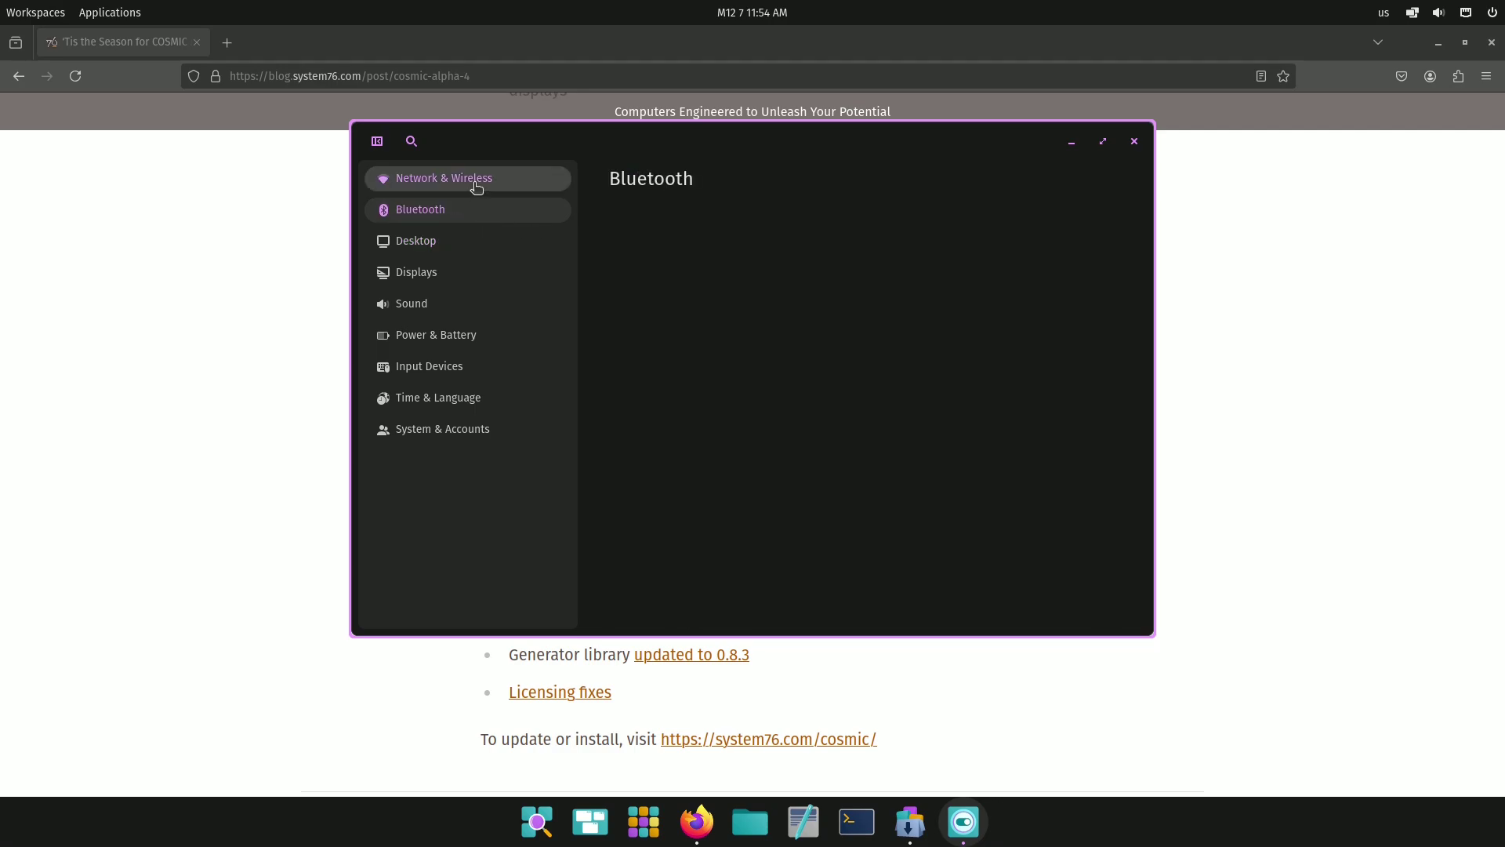
Close Settings, open COSMIC Store maximized and browse Updates, Installed apps and the Game category.
{"action": "left_click", "coordinate": [1134, 142]}
{"action": "left_click", "coordinate": [912, 821]}
{"action": "left_click", "coordinate": [1147, 178]}
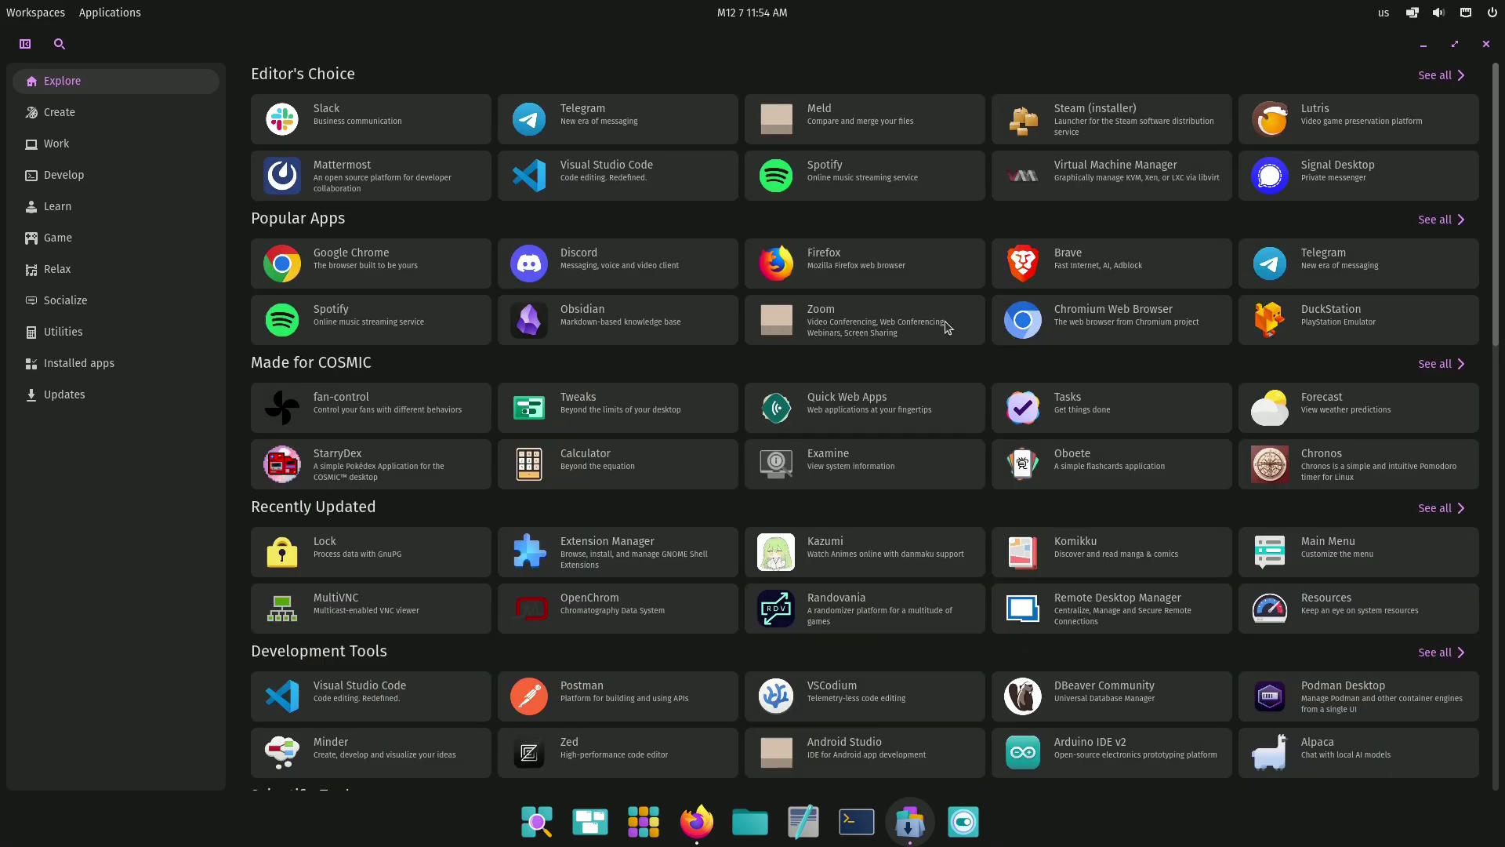
{"action": "scroll", "coordinate": [944, 326], "scroll_direction": "down", "scroll_amount": 10}
{"action": "scroll", "coordinate": [824, 353], "scroll_direction": "down", "scroll_amount": 10}
{"action": "left_click", "coordinate": [65, 394]}
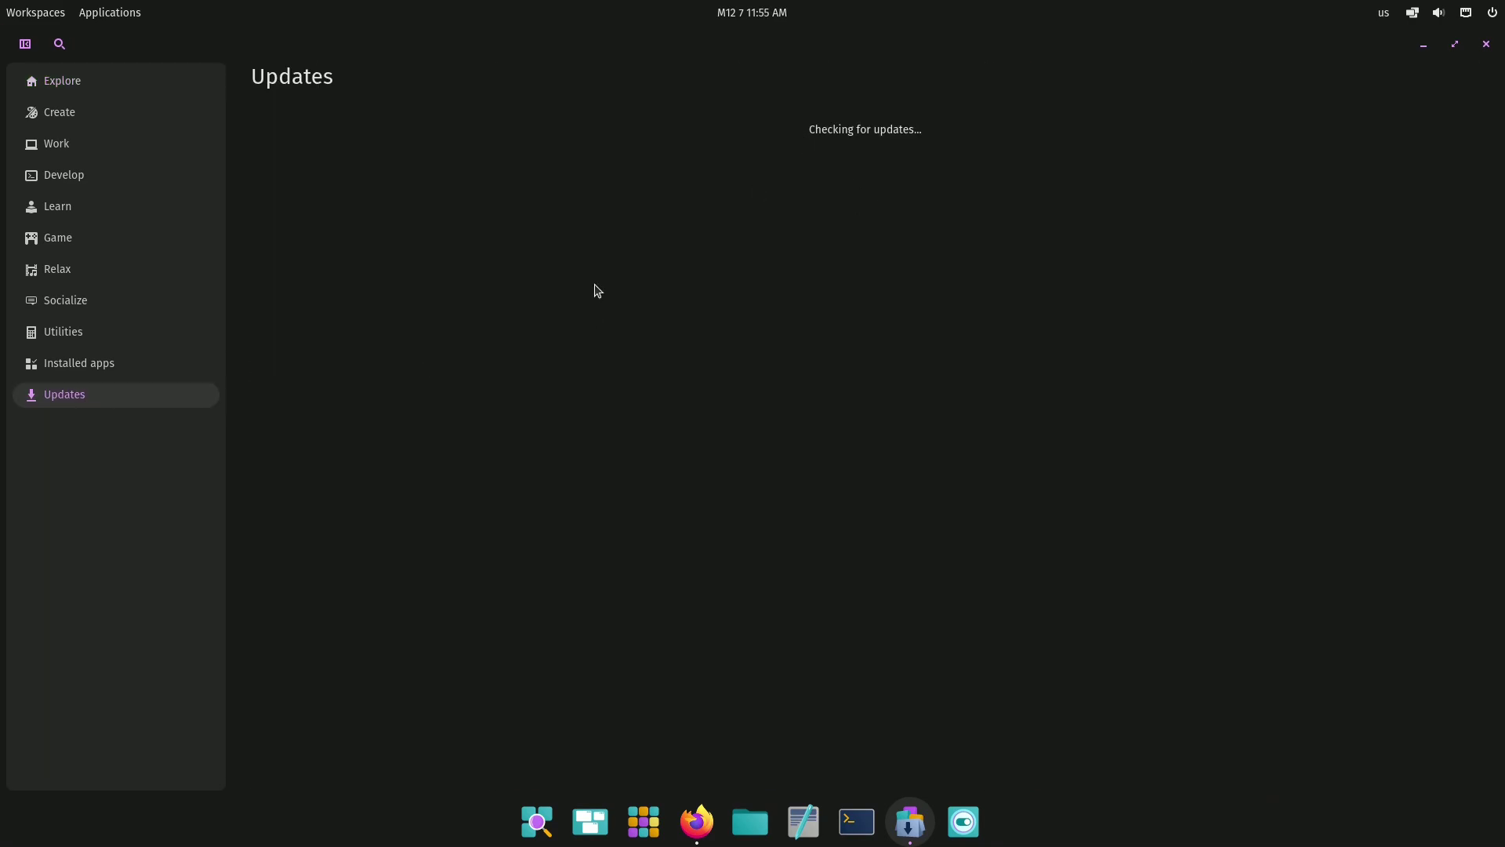
{"action": "left_click", "coordinate": [78, 363]}
{"action": "left_click", "coordinate": [102, 239]}
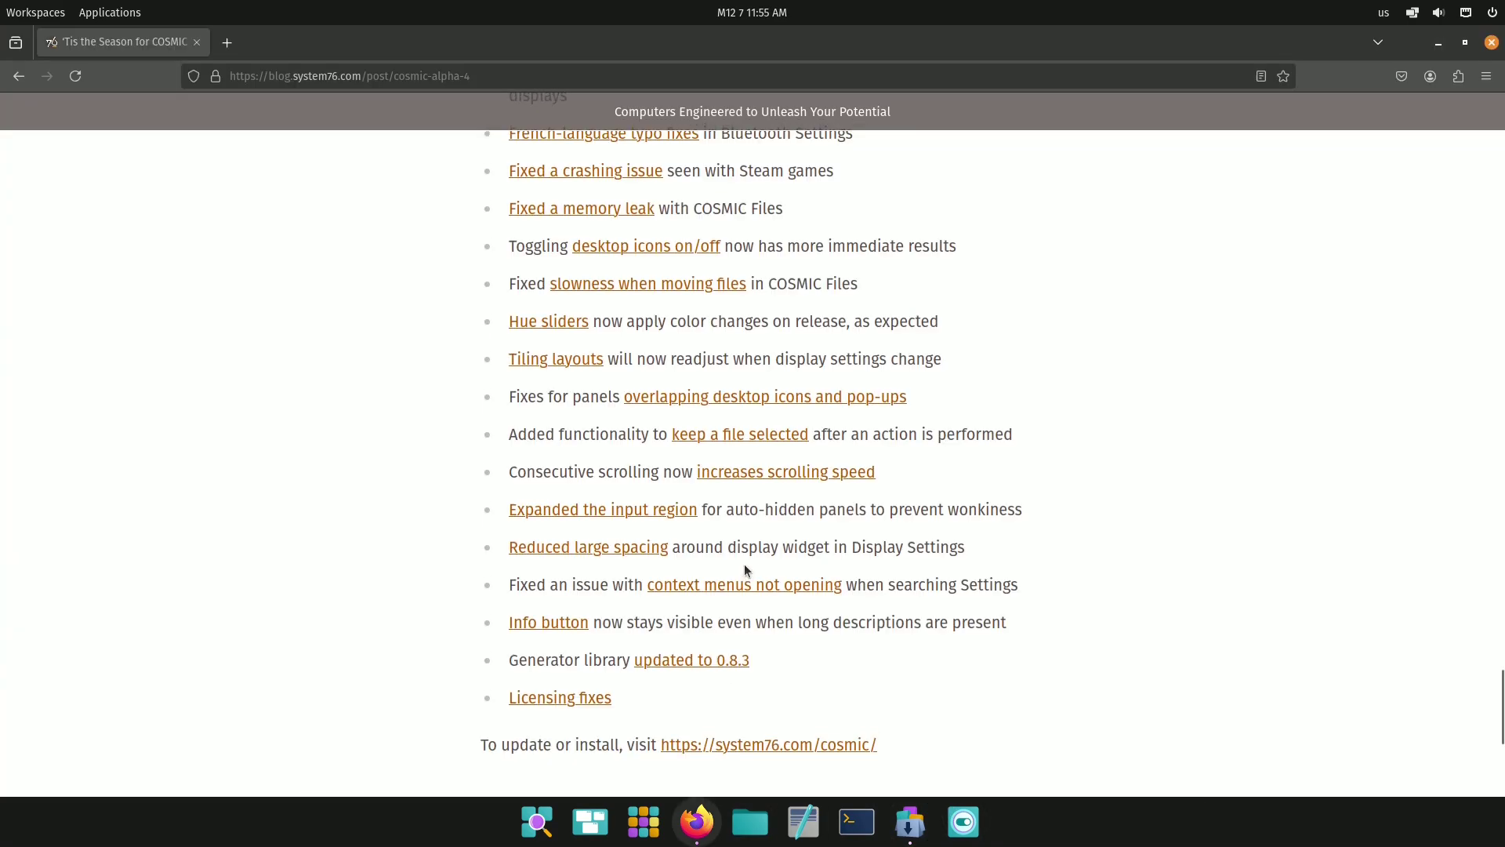
{"action": "scroll", "coordinate": [744, 563], "scroll_direction": "down", "scroll_amount": 5}
{"action": "scroll", "coordinate": [745, 563], "scroll_direction": "up", "scroll_amount": 3}
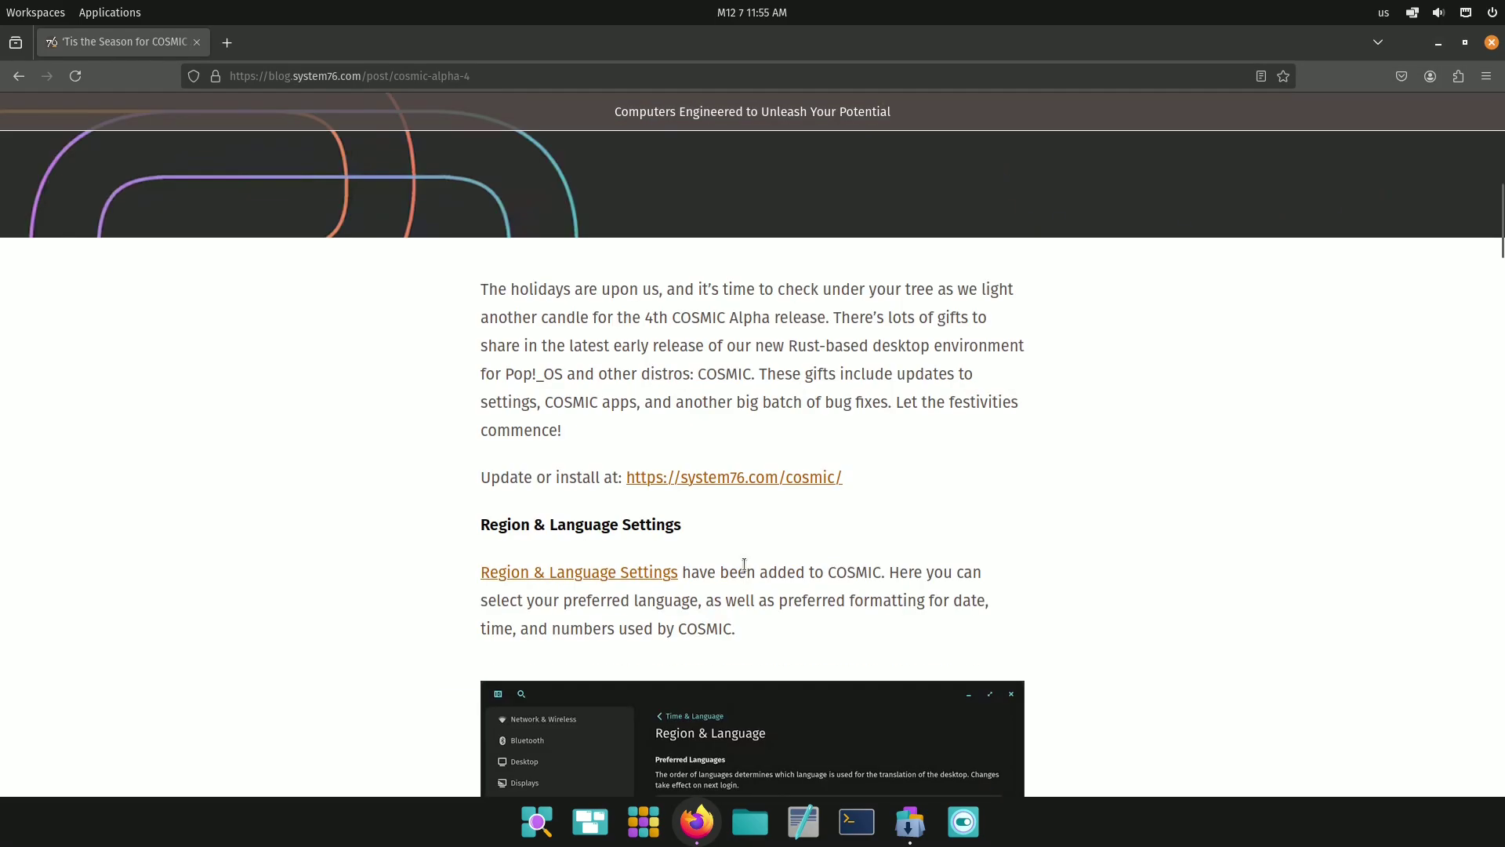
Follow the system76.com/cosmic link and start the Intel/AMD and NVIDIA ISO downloads.
{"action": "left_click", "coordinate": [726, 479]}
{"action": "scroll", "coordinate": [726, 479], "scroll_direction": "down", "scroll_amount": 6}
{"action": "scroll", "coordinate": [725, 479], "scroll_direction": "up", "scroll_amount": 1}
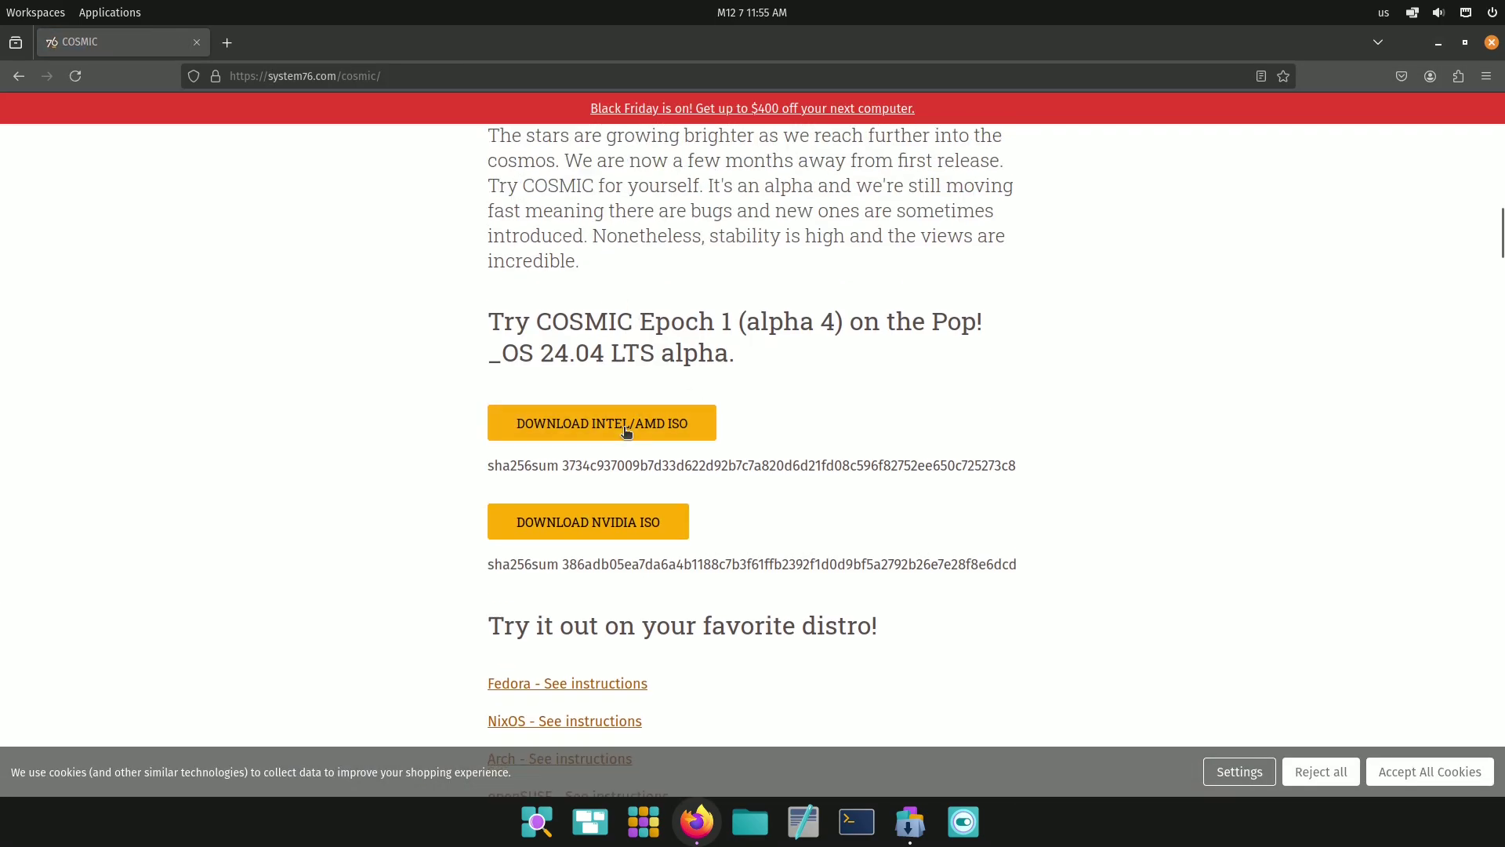
{"action": "left_click", "coordinate": [615, 421]}
{"action": "left_click", "coordinate": [588, 521]}
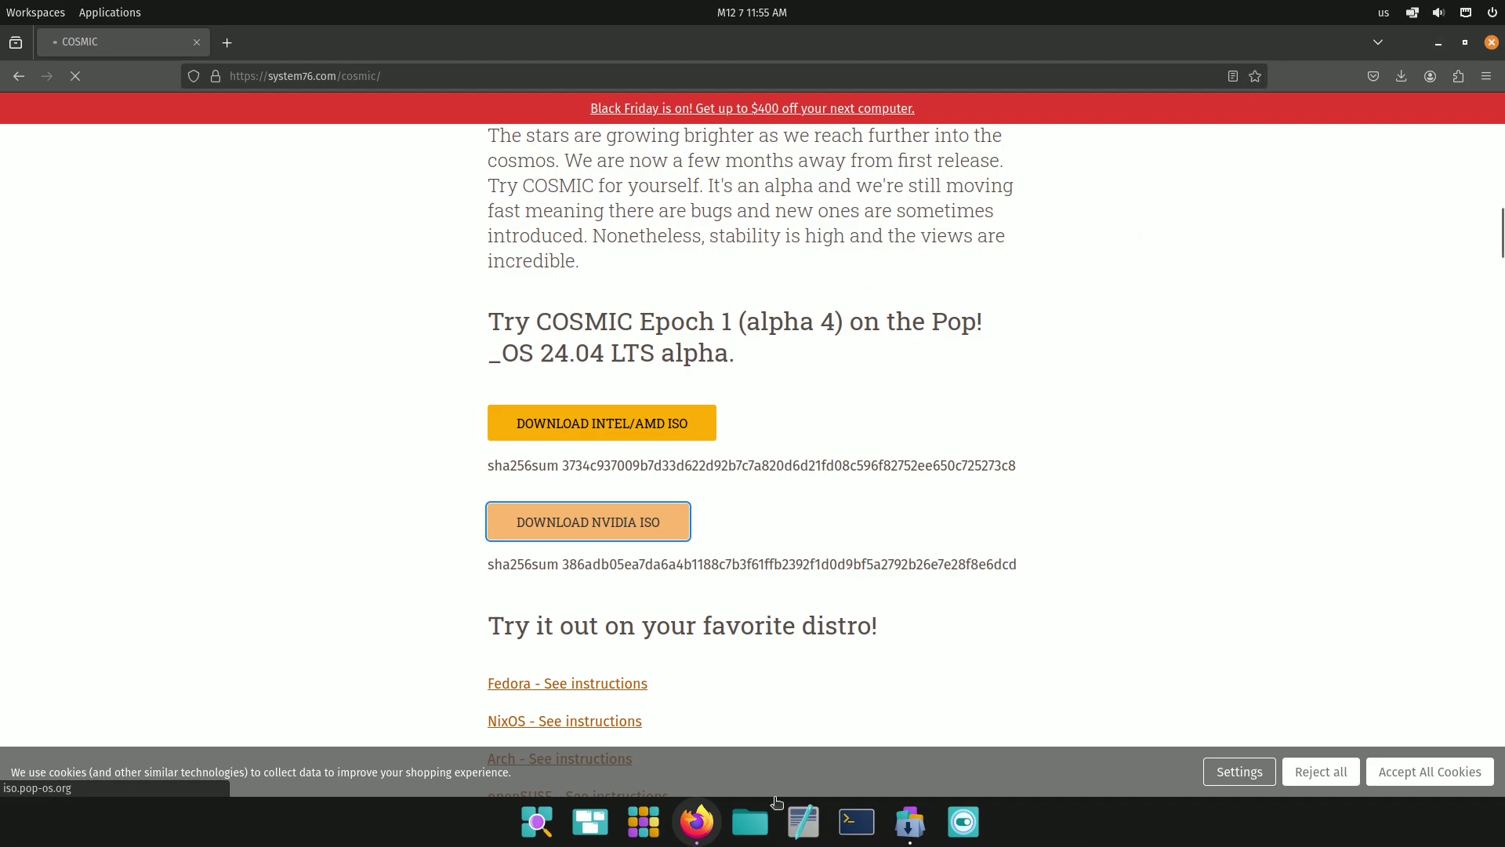
Bring the COSMIC Store window forward and close it.
{"action": "left_click", "coordinate": [909, 821]}
{"action": "left_click", "coordinate": [1485, 47]}
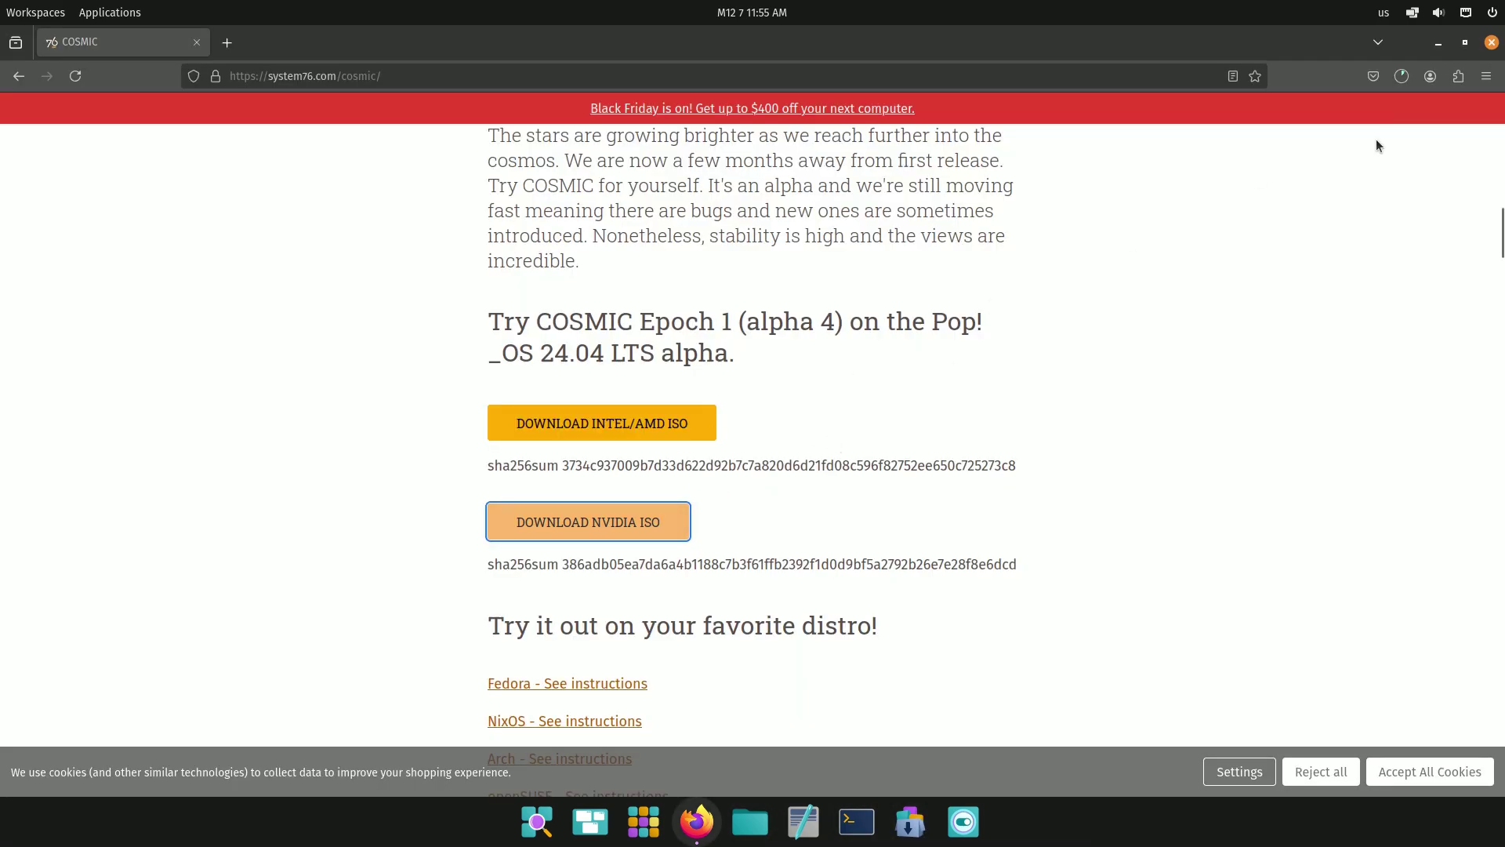
Close Firefox, choose Log Out from the power menu, then cancel the logout dialog.
{"action": "left_click", "coordinate": [1489, 45]}
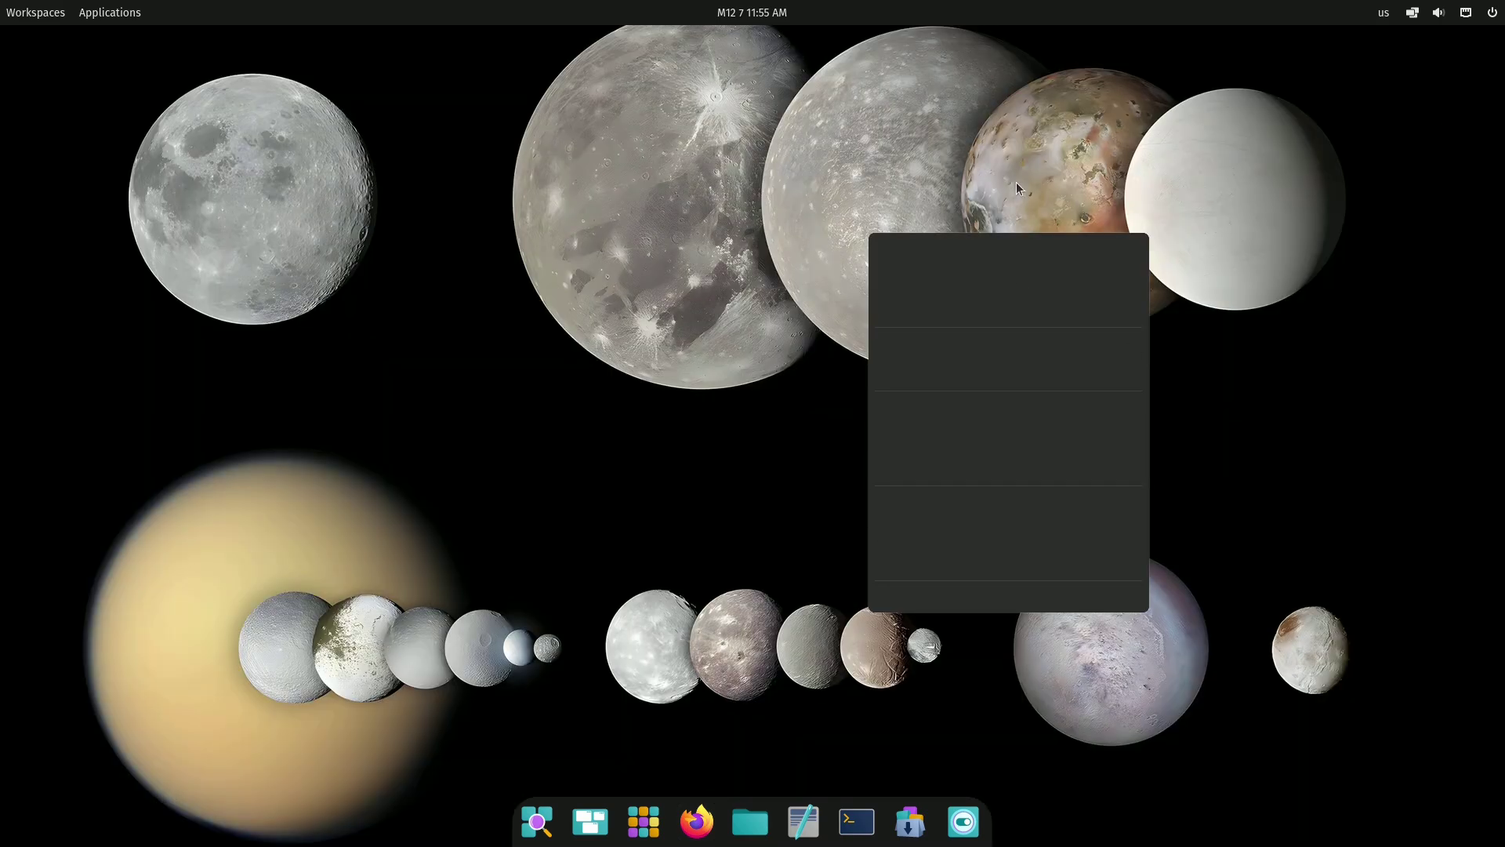
{"action": "left_click", "coordinate": [1495, 16]}
{"action": "left_click", "coordinate": [1277, 125]}
{"action": "left_click", "coordinate": [871, 449]}
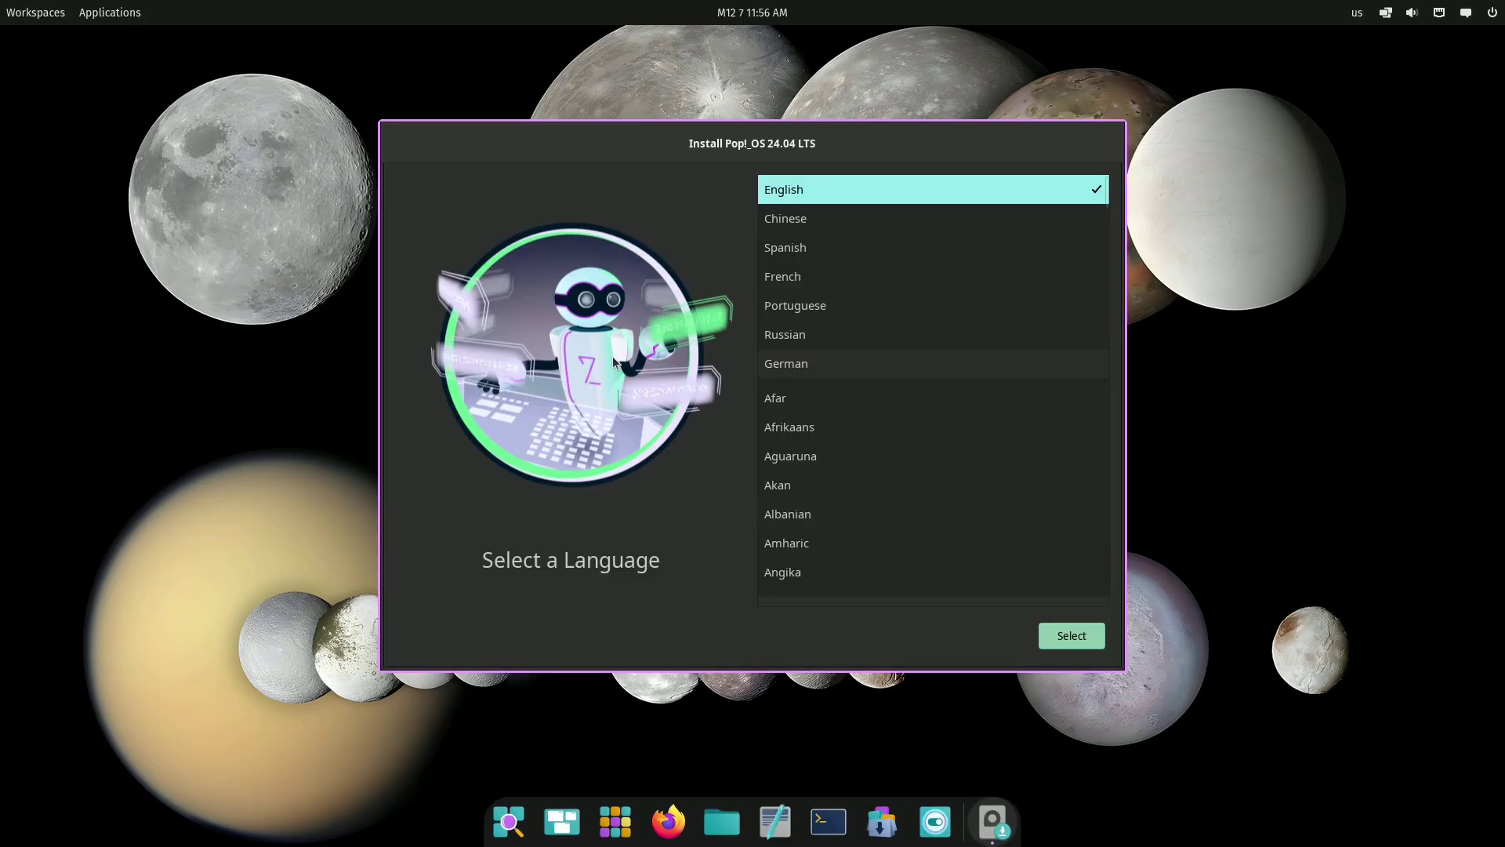
Accept the English region and English (US) keyboard layout and variant.
{"action": "left_click", "coordinate": [1072, 635]}
{"action": "left_click", "coordinate": [1060, 638]}
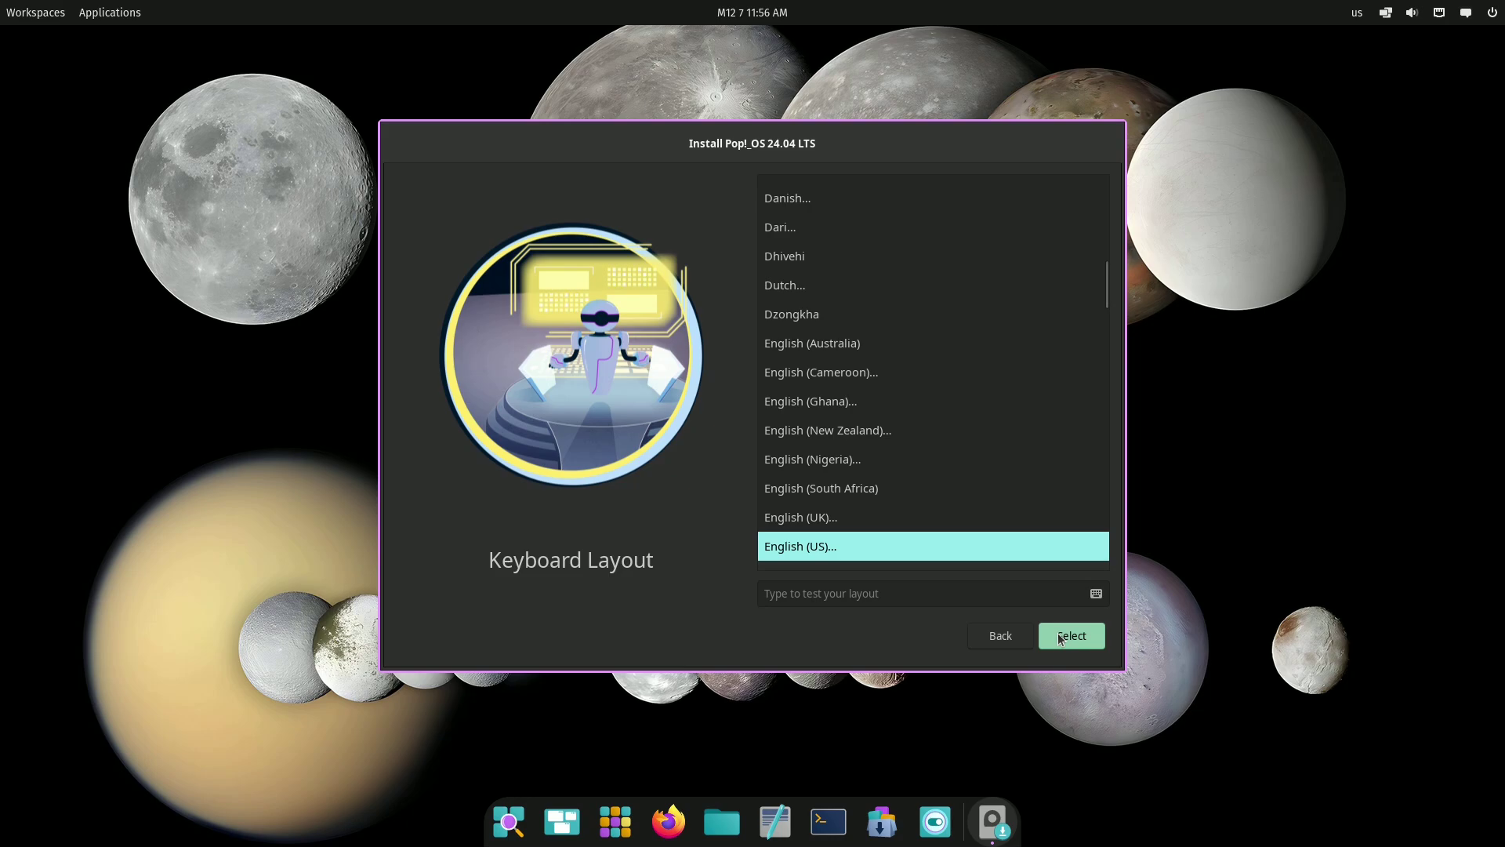
{"action": "left_click", "coordinate": [1060, 637]}
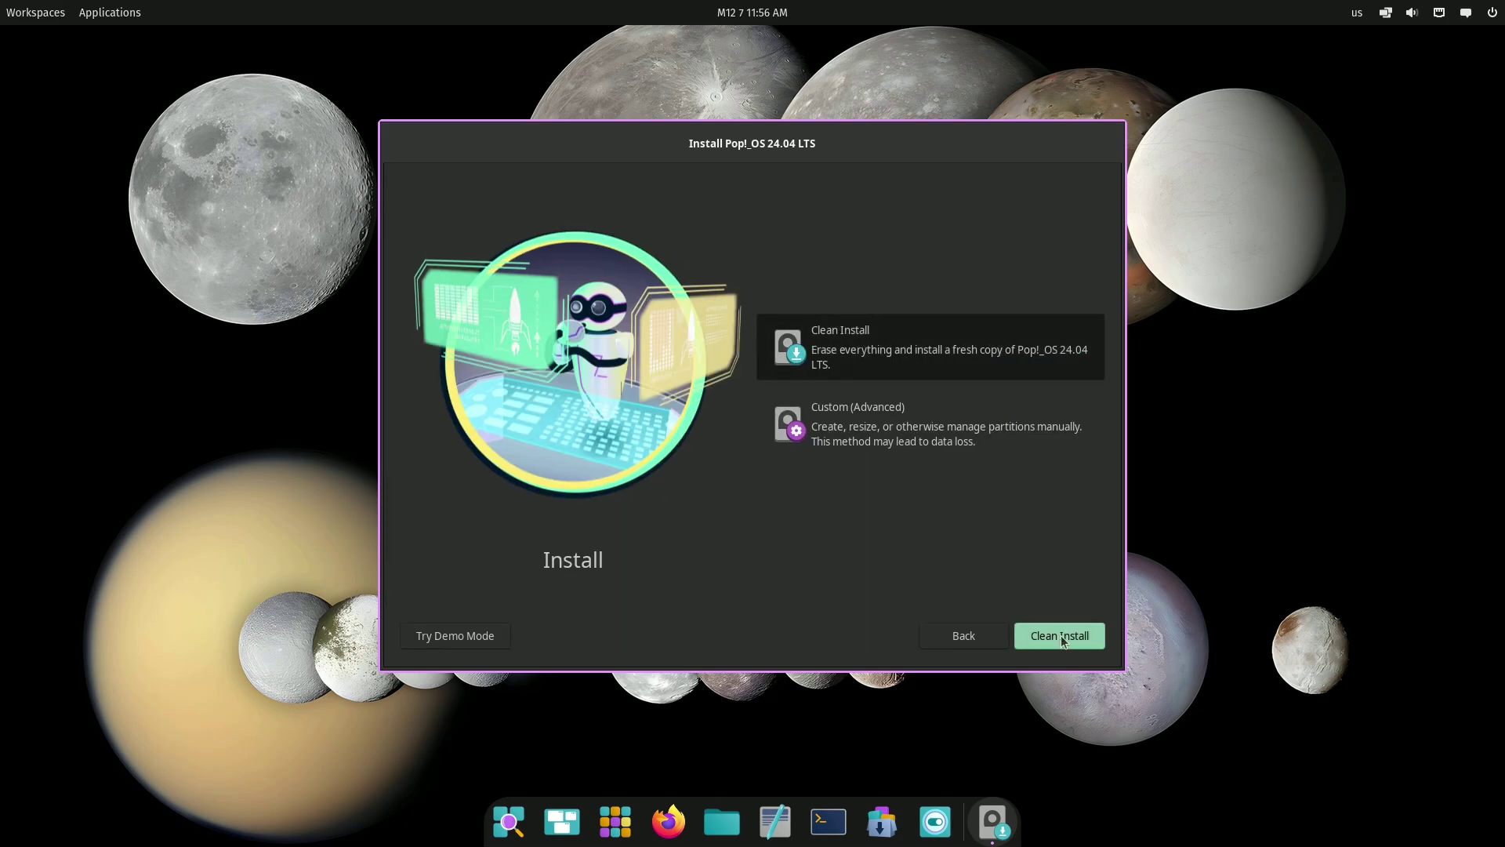
Choose the Custom (Advanced) install, continue, then go back to the install options.
{"action": "left_click", "coordinate": [902, 409]}
{"action": "left_click", "coordinate": [1056, 635]}
{"action": "left_click", "coordinate": [886, 634]}
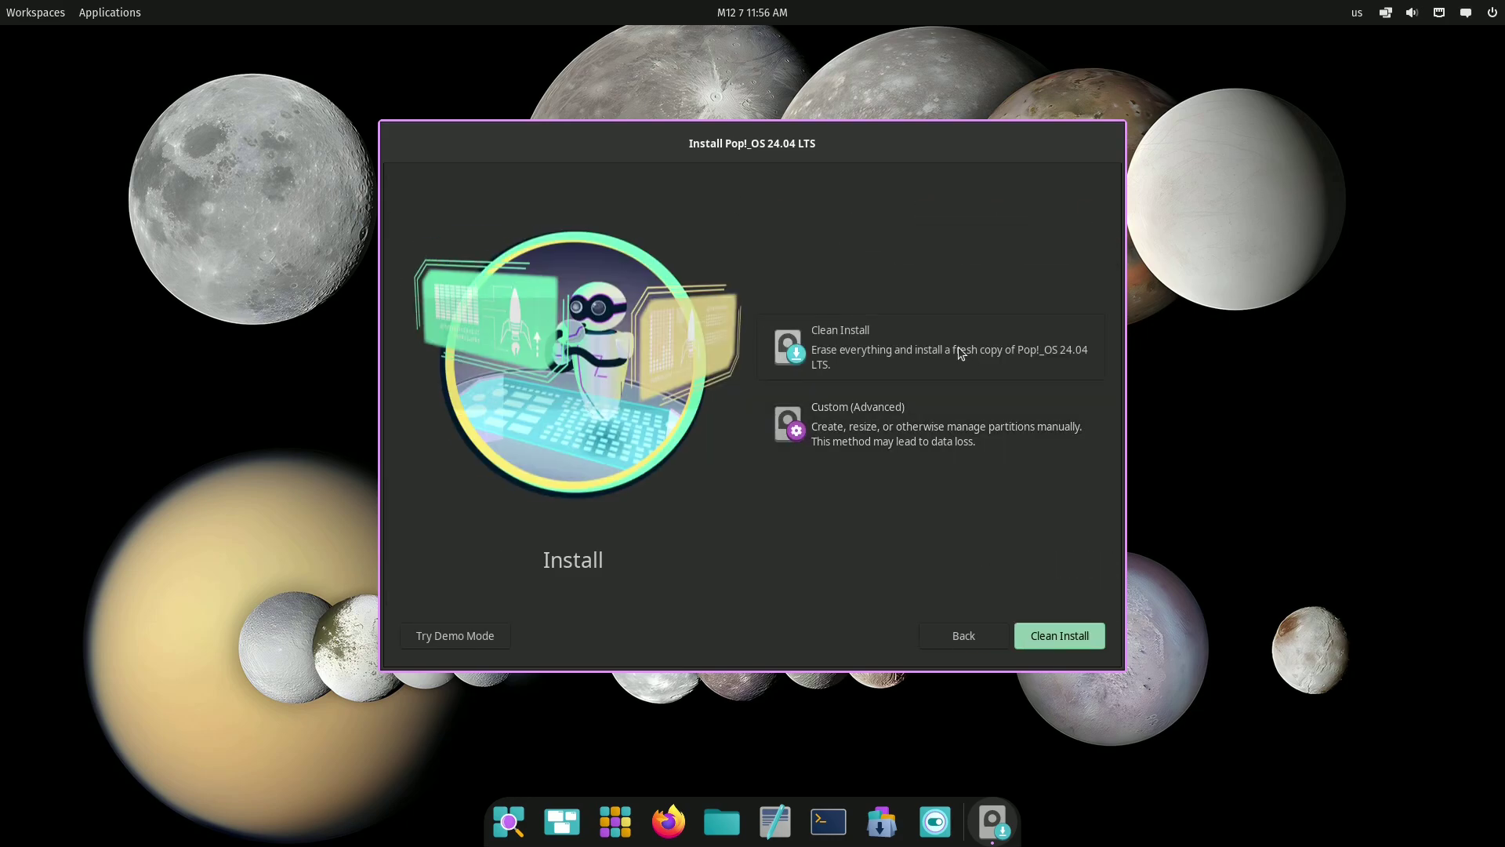
Quit the installer and bring up the system power menu.
{"action": "left_click", "coordinate": [487, 636]}
{"action": "left_click", "coordinate": [1492, 12]}
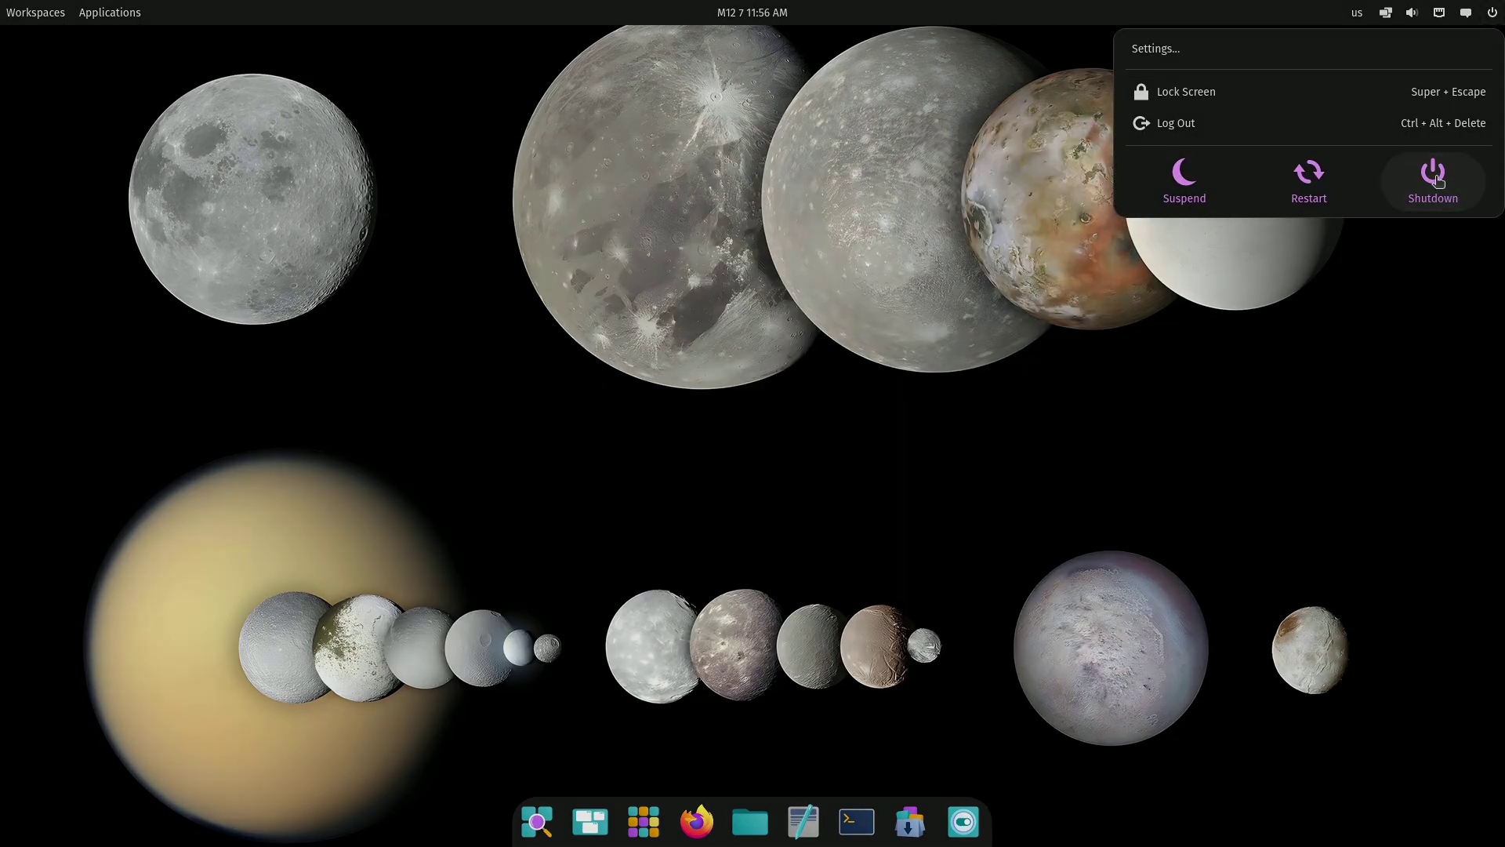